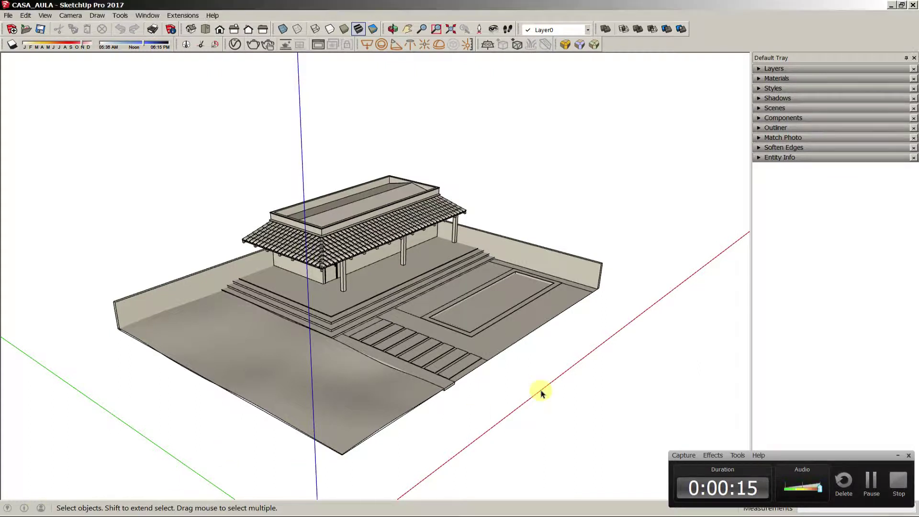
pyautogui.click(898, 457)
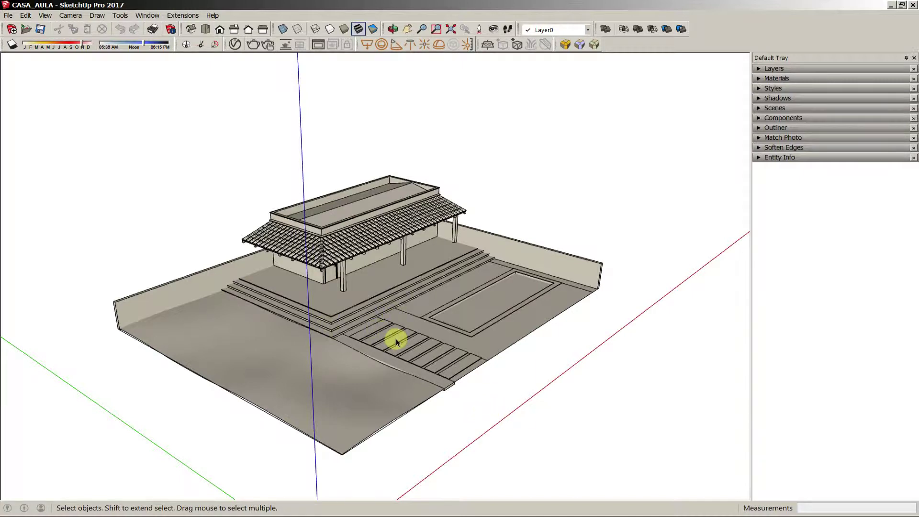
pyautogui.moveTo(410, 352); pyautogui.dragTo(402, 373, button='middle')
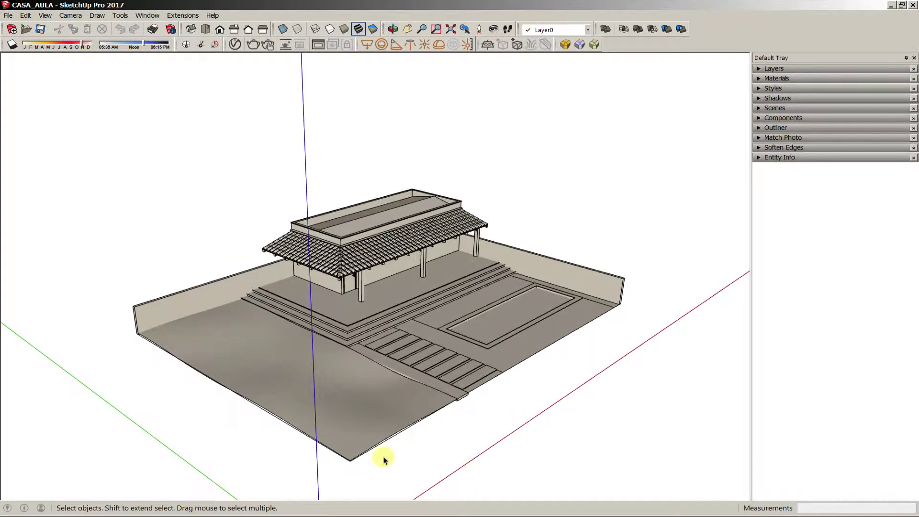
pyautogui.click(319, 425)
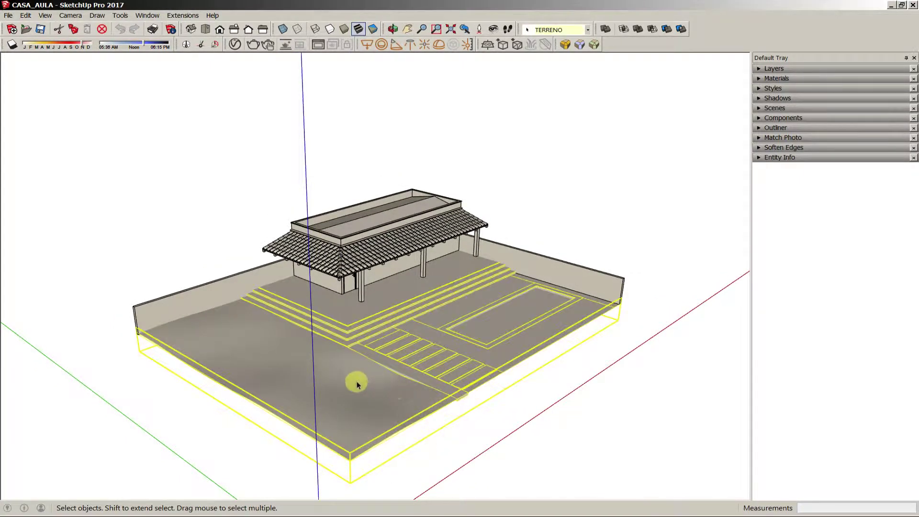
pyautogui.press('m')
pyautogui.click(300, 371)
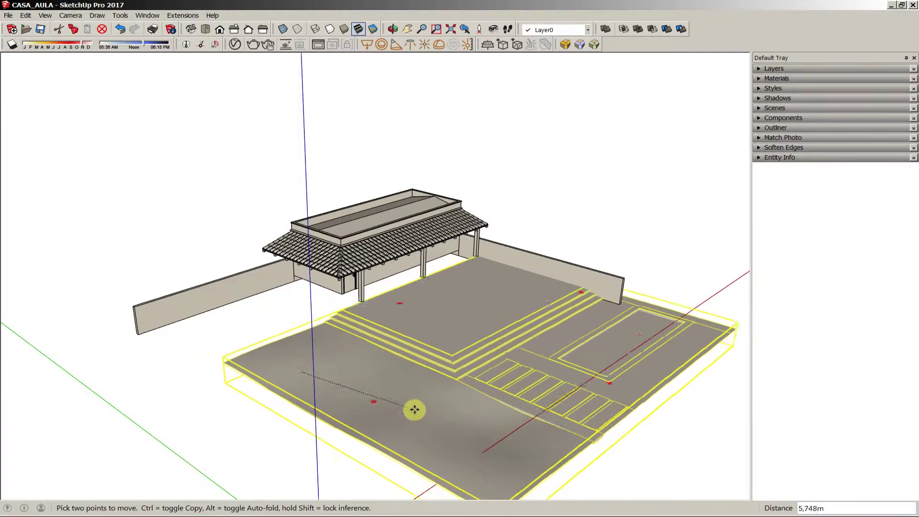
pyautogui.press('Escape')
pyautogui.press('space')
pyautogui.click(555, 397)
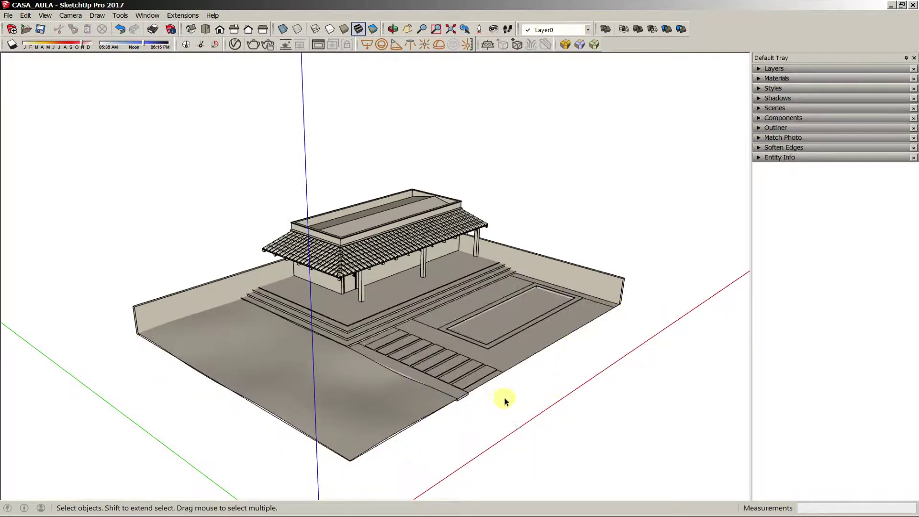
# - Switch from the house model to the DL-066 house drawing in AutoCAD and look over its floor plans
pyautogui.scroll(5, 447, 337)
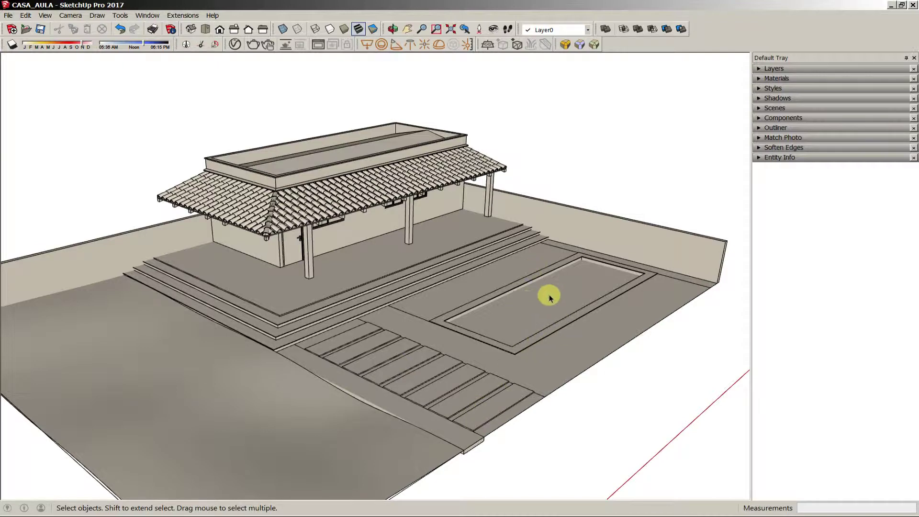
pyautogui.moveTo(475, 322); pyautogui.dragTo(577, 207, button='middle')
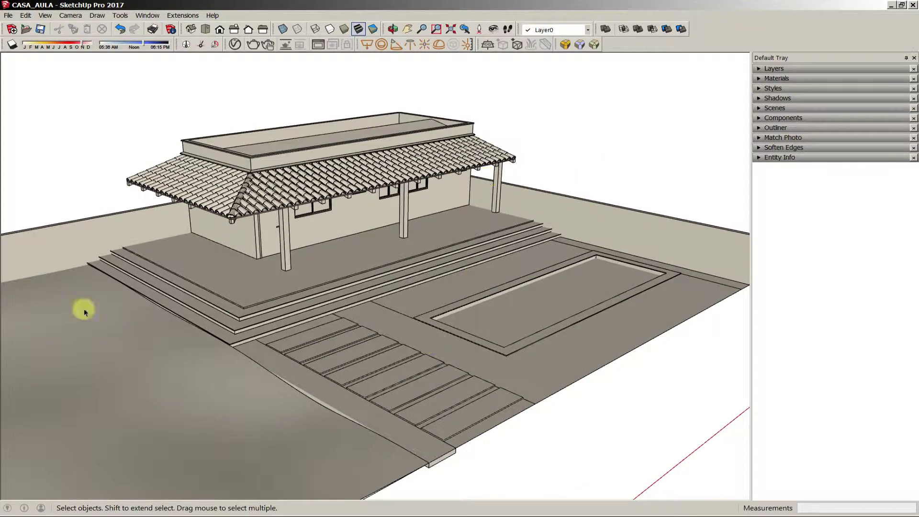
pyautogui.moveTo(165, 516)
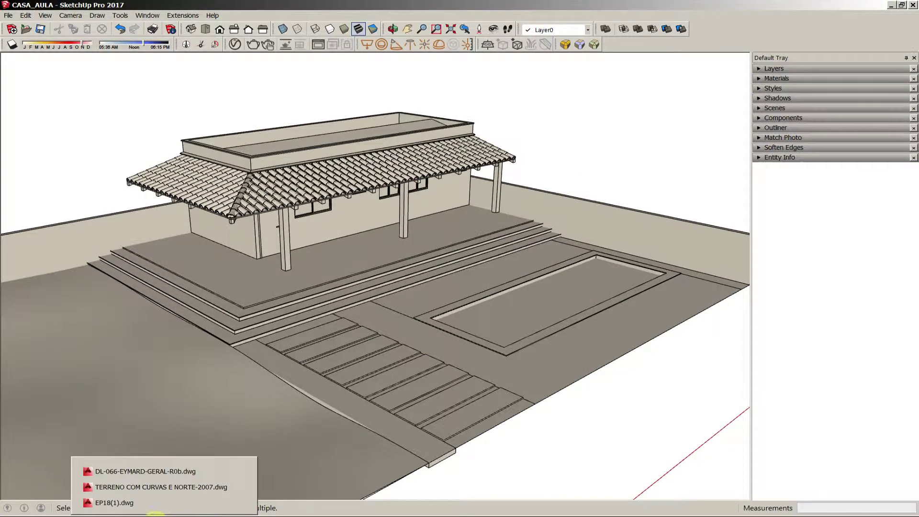
pyautogui.click(168, 471)
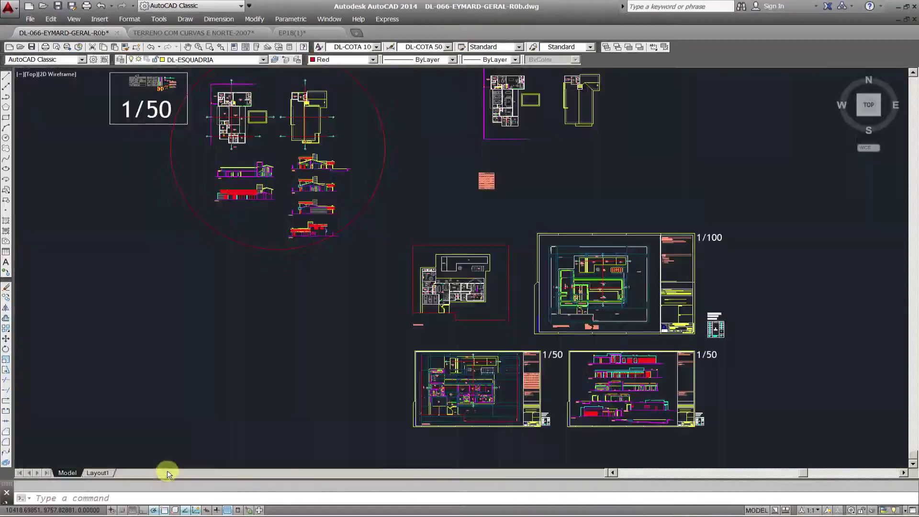
pyautogui.moveTo(588, 353); pyautogui.dragTo(464, 288, button='middle')
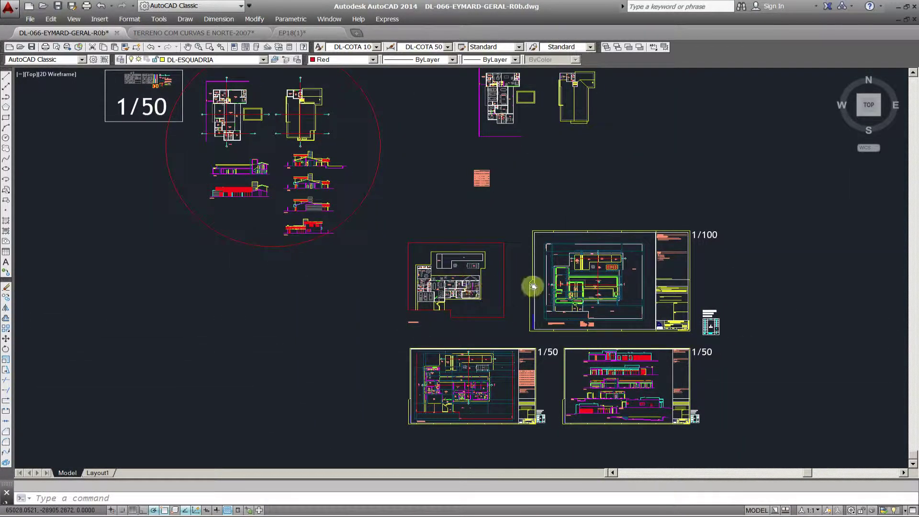
pyautogui.moveTo(533, 280); pyautogui.dragTo(421, 181, button='middle')
pyautogui.scroll(6, 373, 222)
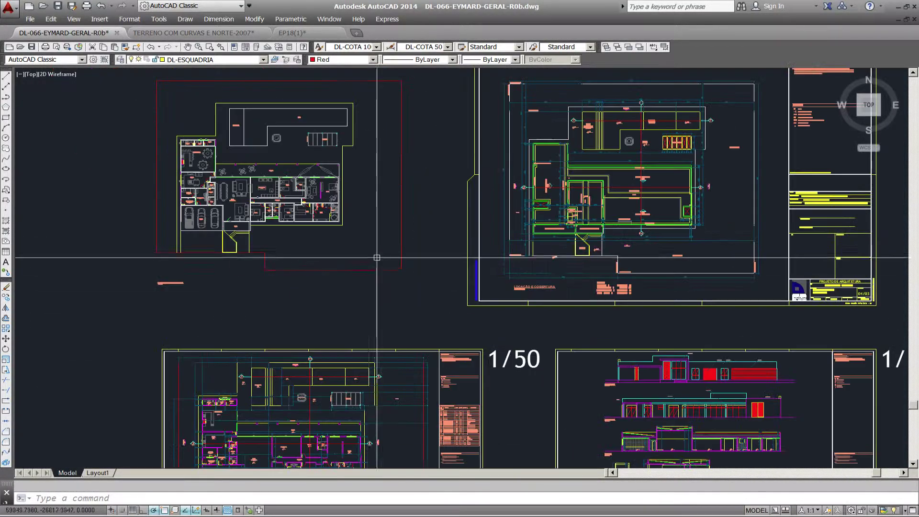
pyautogui.scroll(5, 447, 293)
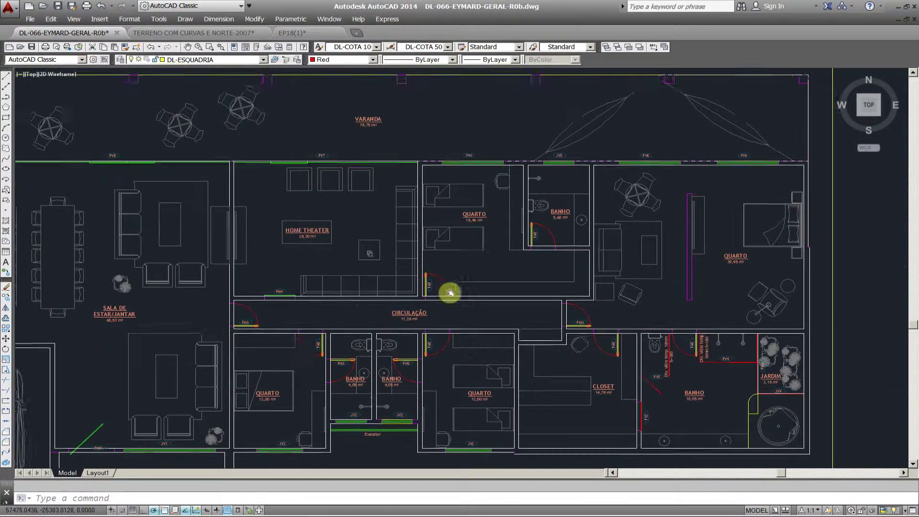
pyautogui.scroll(-6, 545, 325)
pyautogui.scroll(3, 462, 219)
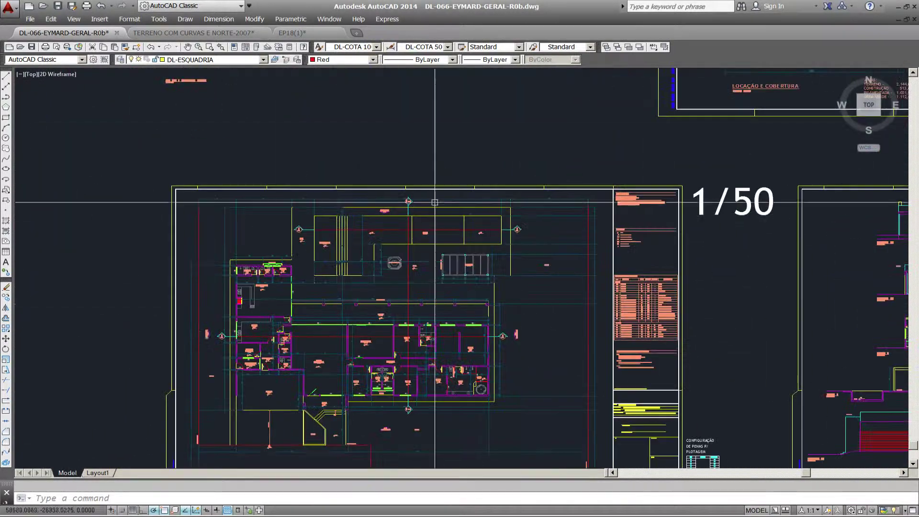
# - Examine the floor level marks of the atrium and the living/dining room on the 1/50 floor plan
pyautogui.scroll(6, 428, 245)
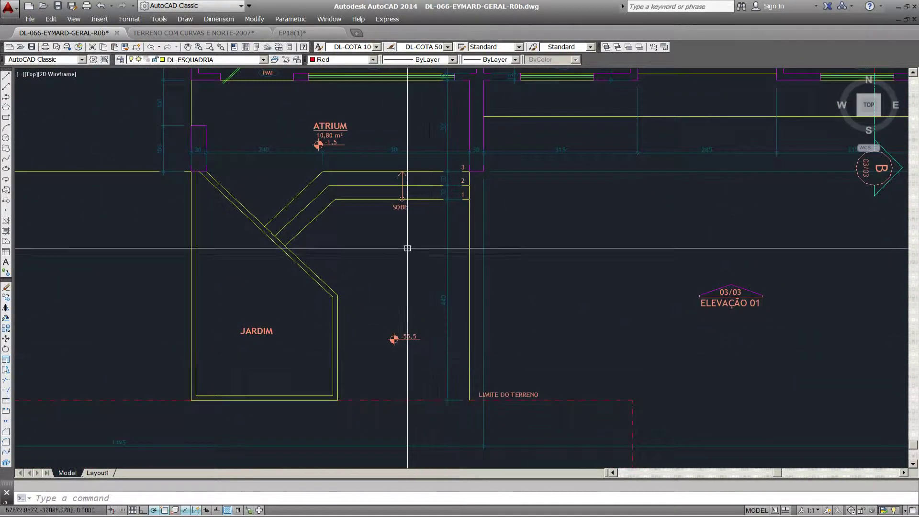
pyautogui.moveTo(393, 264); pyautogui.dragTo(467, 434, button='middle')
pyautogui.scroll(2, 400, 314)
pyautogui.scroll(2, 389, 312)
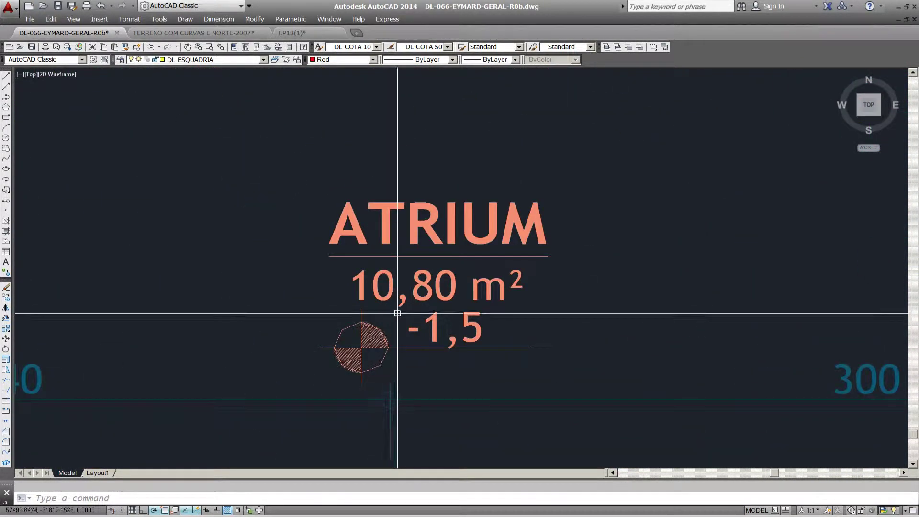
pyautogui.scroll(-9, 393, 308)
pyautogui.scroll(5, 353, 252)
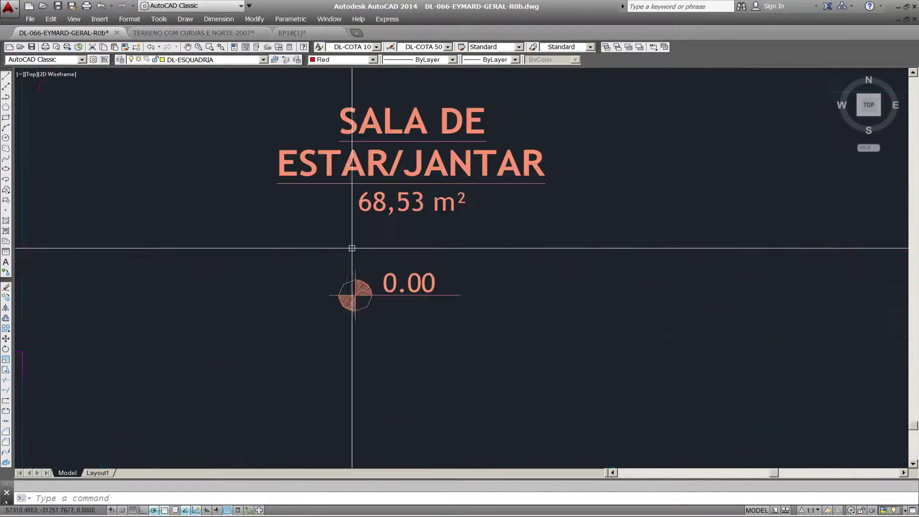
# - Examine the level marks of the veranda, gourmet space and pool deck area, ending with the whole floor plan sheet in view
pyautogui.scroll(-9, 353, 252)
pyautogui.moveTo(481, 253); pyautogui.dragTo(457, 348, button='middle')
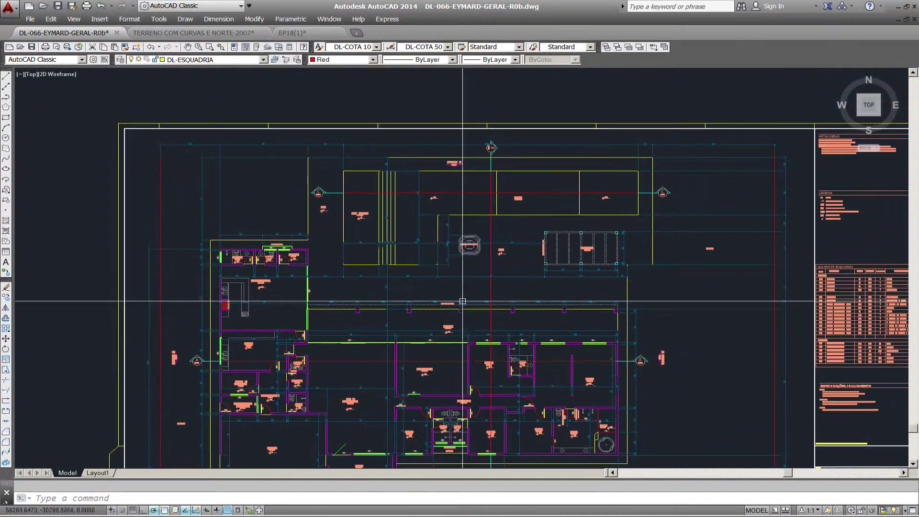
pyautogui.scroll(5, 484, 277)
pyautogui.moveTo(598, 328); pyautogui.dragTo(479, 251, button='middle')
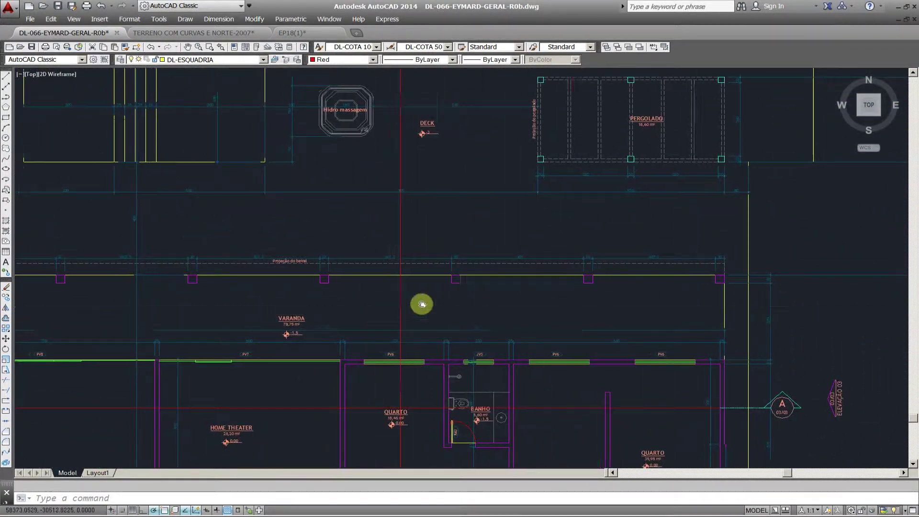
pyautogui.scroll(-2, 421, 303)
pyautogui.scroll(6, 478, 302)
pyautogui.scroll(-4, 499, 289)
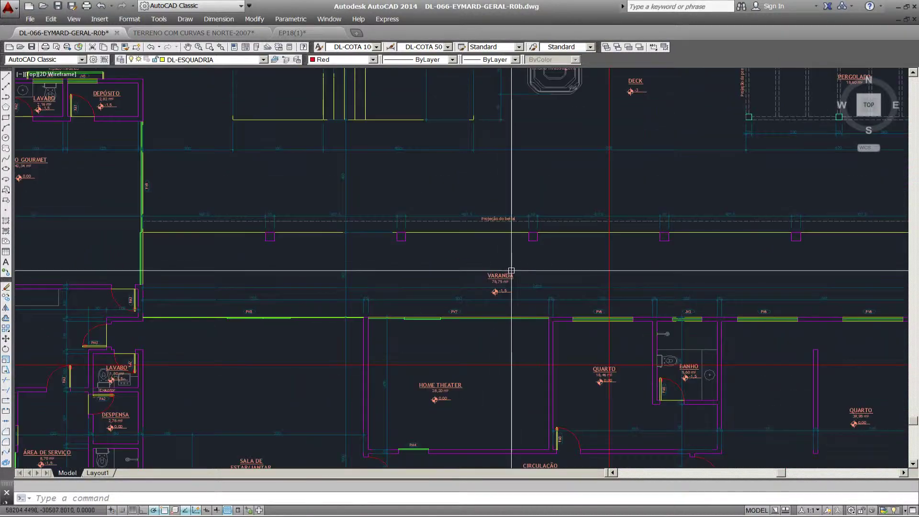
pyautogui.scroll(4, 328, 246)
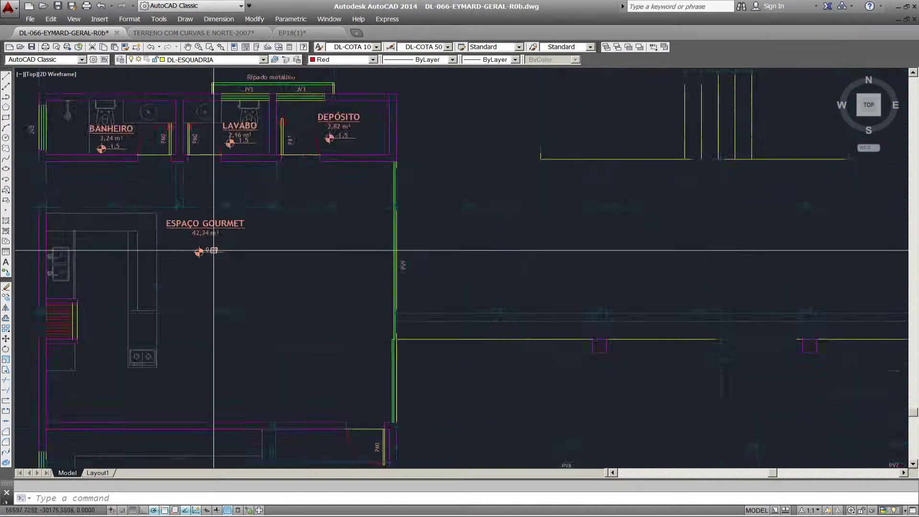
pyautogui.scroll(-2, 214, 251)
pyautogui.moveTo(623, 232); pyautogui.dragTo(258, 301, button='middle')
pyautogui.scroll(-2, 558, 267)
pyautogui.scroll(4, 658, 156)
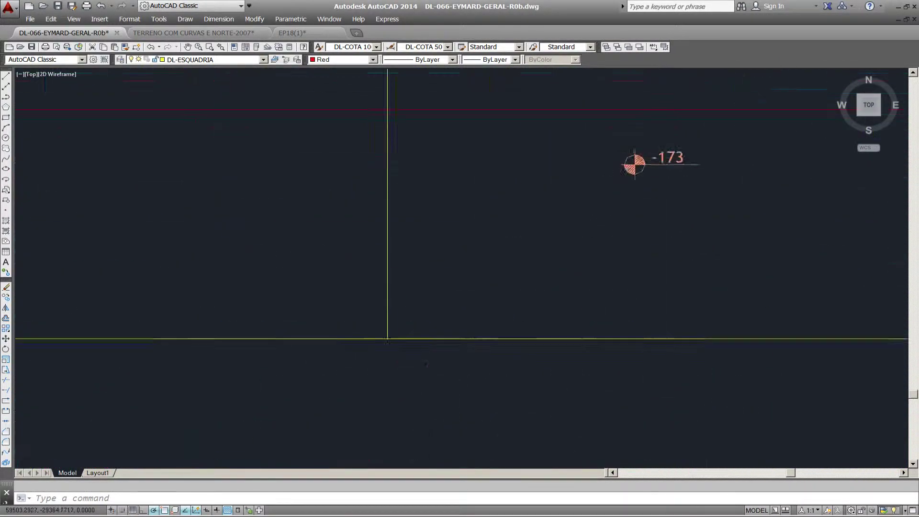
pyautogui.scroll(-3, 665, 225)
pyautogui.moveTo(443, 347); pyautogui.dragTo(466, 213, button='middle')
pyautogui.scroll(-1, 473, 231)
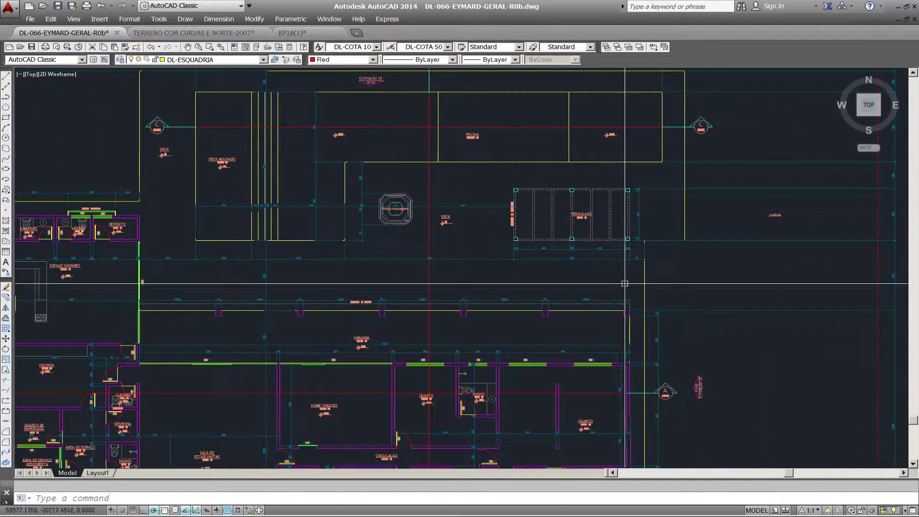
pyautogui.moveTo(570, 312); pyautogui.dragTo(499, 181, button='middle')
pyautogui.scroll(-2, 534, 228)
pyautogui.moveTo(491, 290); pyautogui.dragTo(482, 314, button='middle')
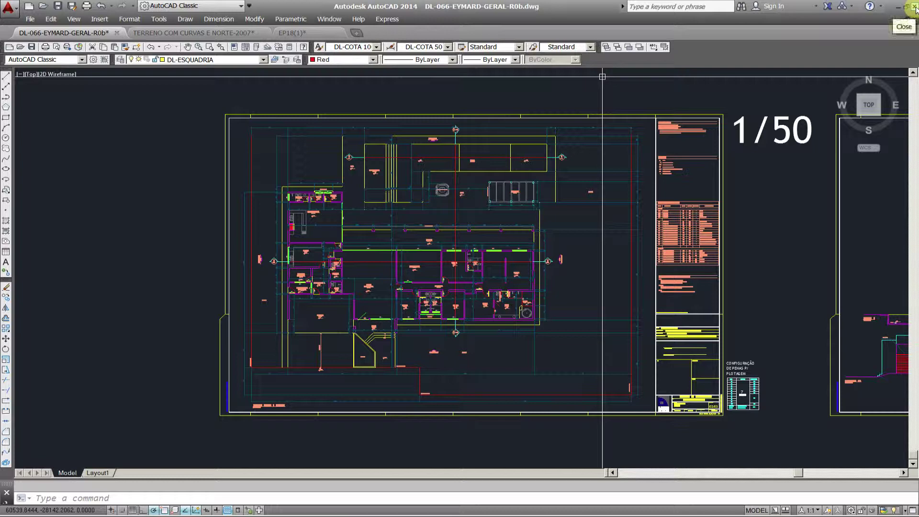
# - Close the house floor plan drawing and the CASA_AULA model in SketchUp, both without saving changes
pyautogui.click(915, 20)
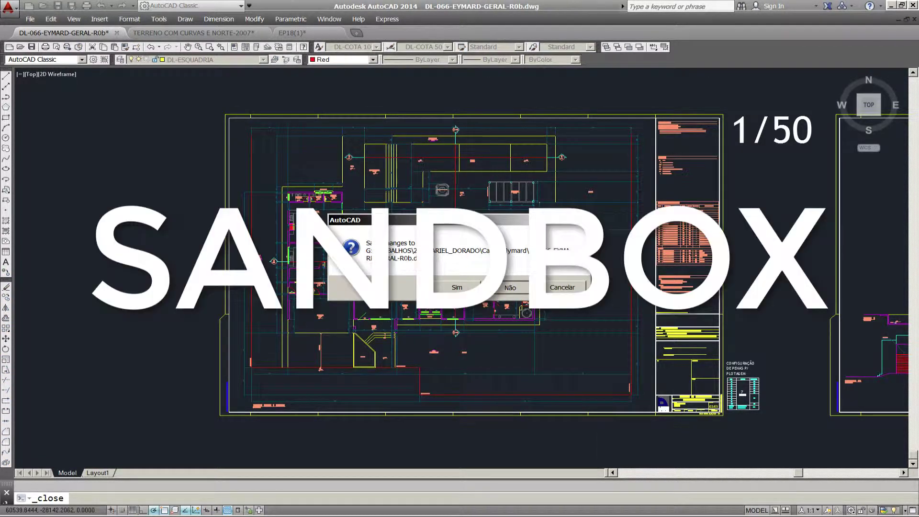
pyautogui.click(510, 287)
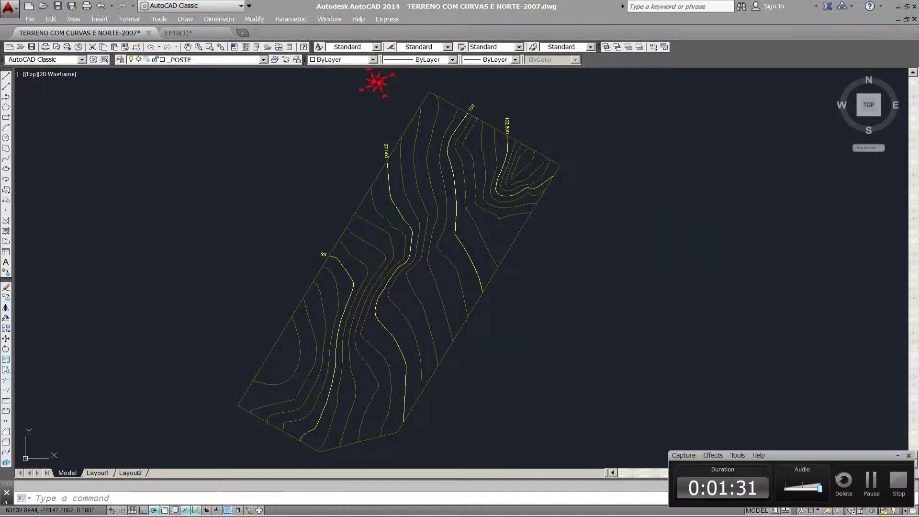
pyautogui.click(191, 501)
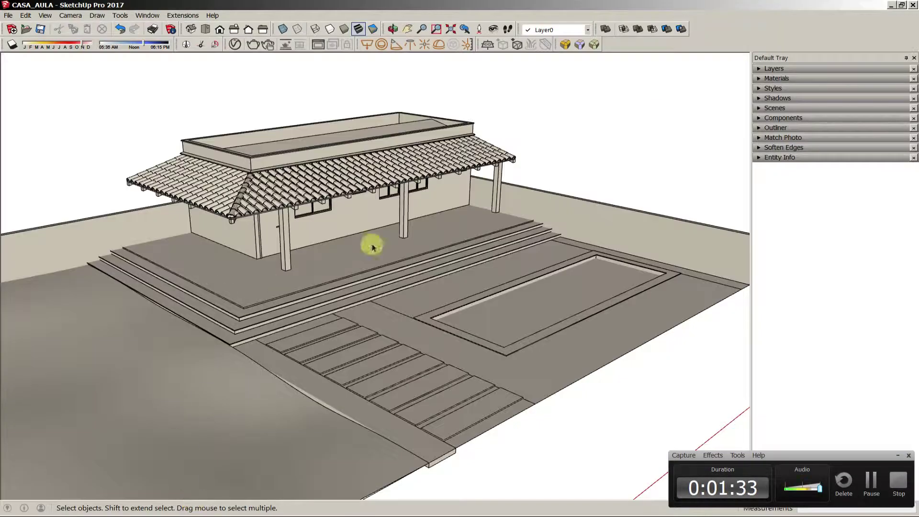
pyautogui.click(898, 454)
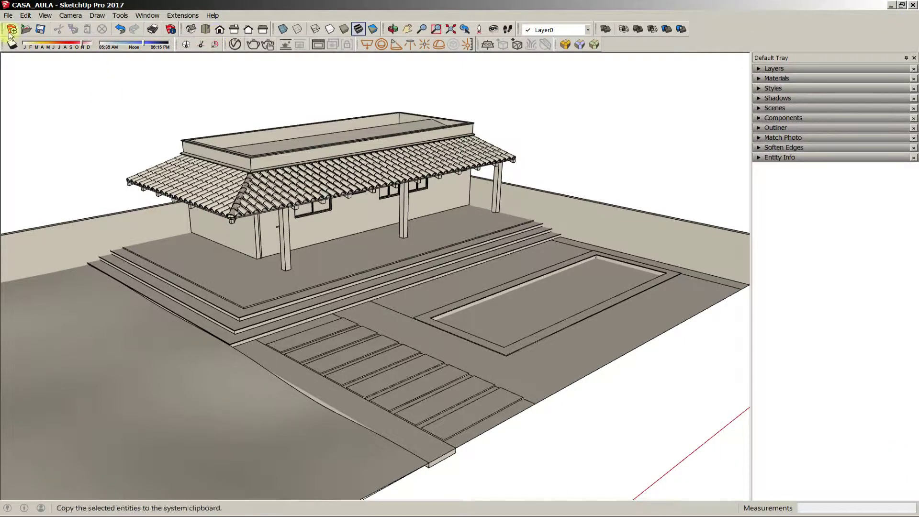
pyautogui.click(913, 6)
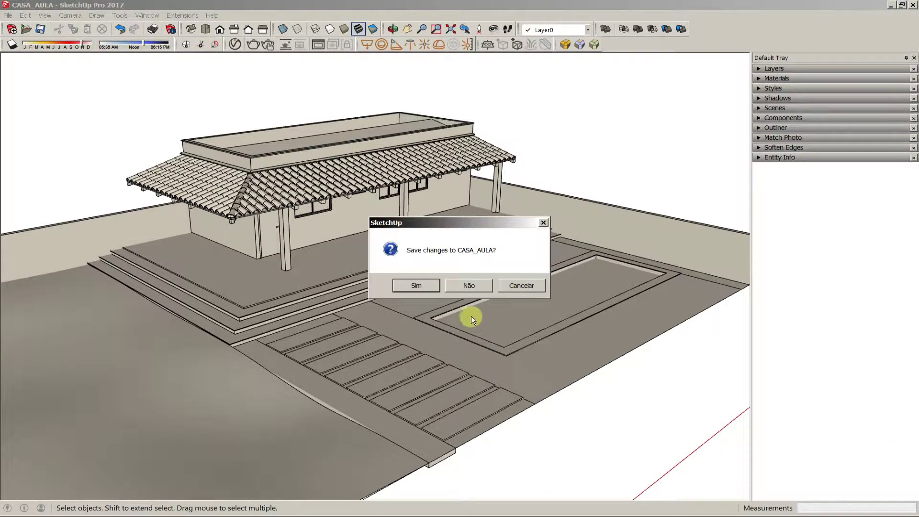
pyautogui.click(469, 285)
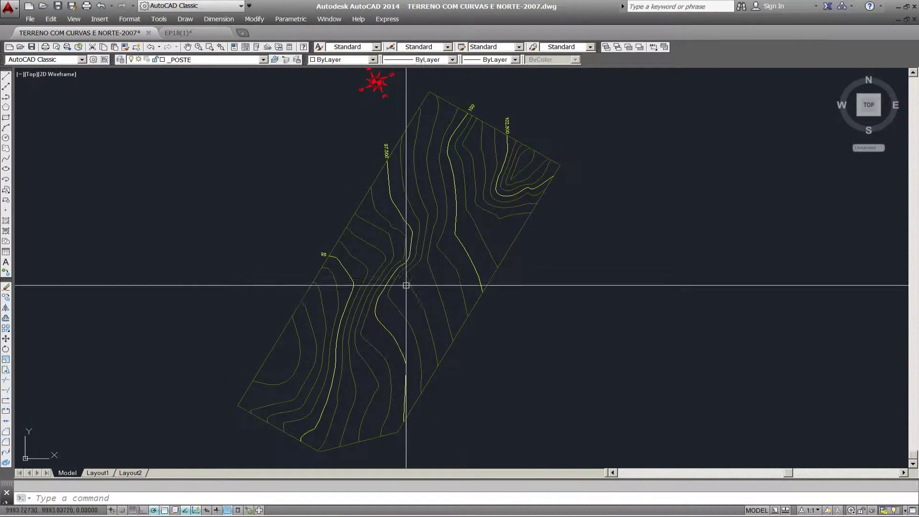
# - Erase the red north symbol beside the contour lines in the TERRENO COM CURVAS E NORTE-2007 drawing
pyautogui.moveTo(423, 295)
pyautogui.mouseDown(button='middle')
pyautogui.moveTo(438, 281)
pyautogui.moveTo(440, 304)
pyautogui.mouseUp(button='middle')
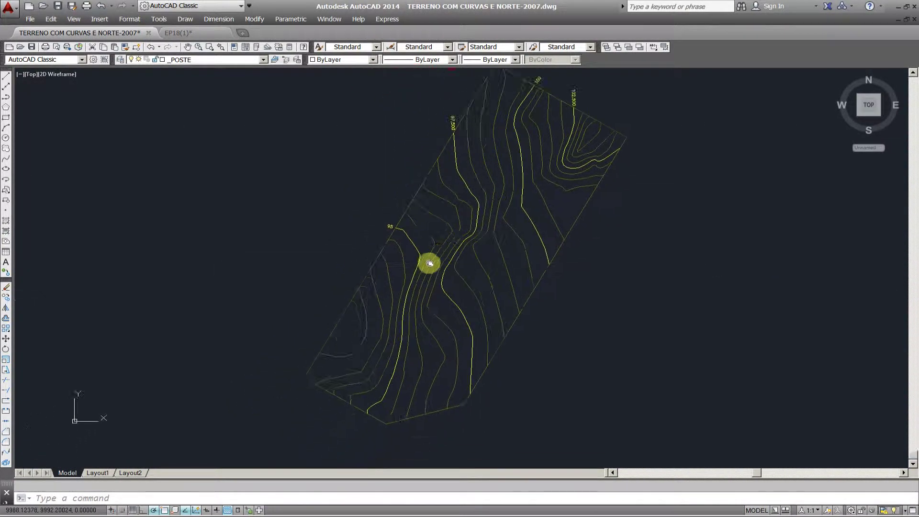
pyautogui.moveTo(429, 261); pyautogui.dragTo(486, 289, button='middle')
pyautogui.scroll(5, 460, 115)
pyautogui.click(482, 156)
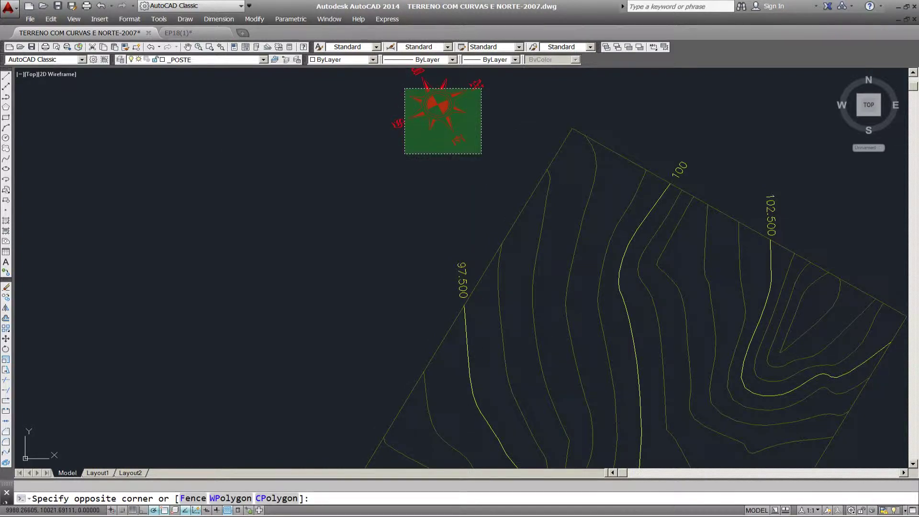
pyautogui.click(404, 88)
pyautogui.write('E')
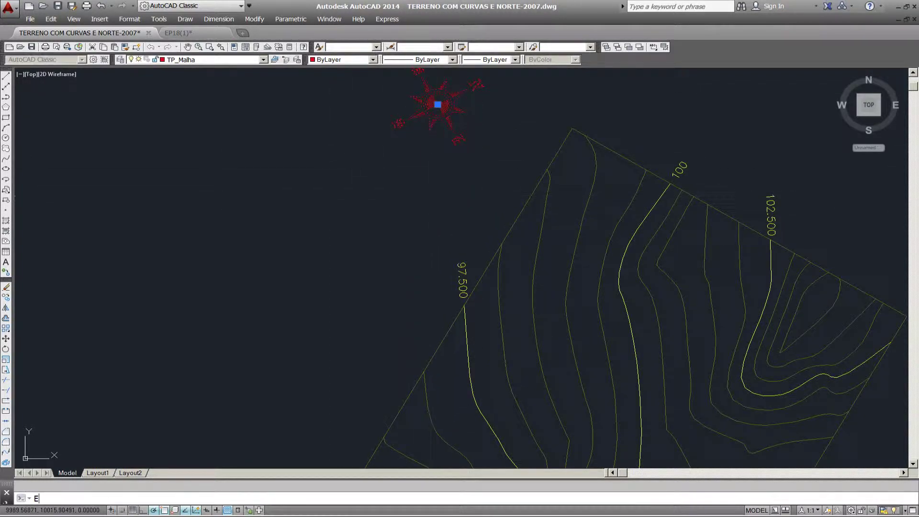
pyautogui.press('Return')
# - Erase the 97.500, 100 and 102.500 elevation labels at the ends of the contour lines
pyautogui.click(459, 271)
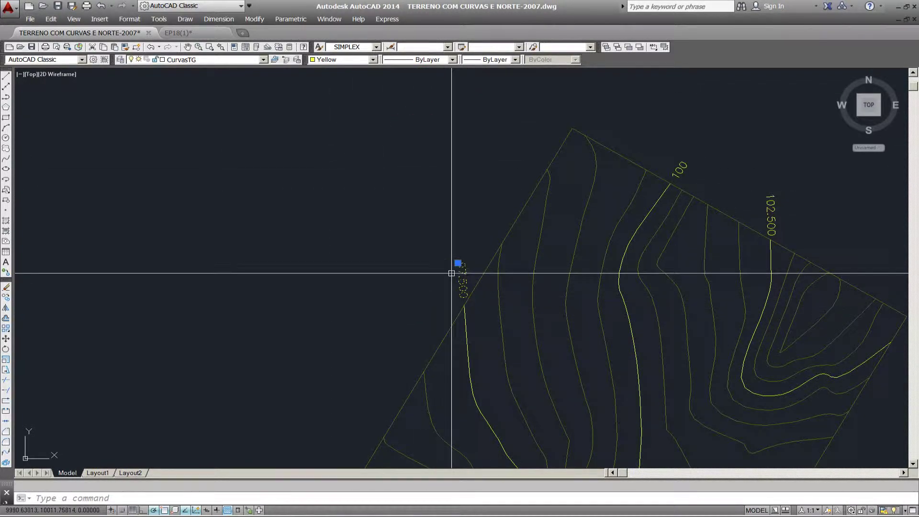
pyautogui.press('Delete')
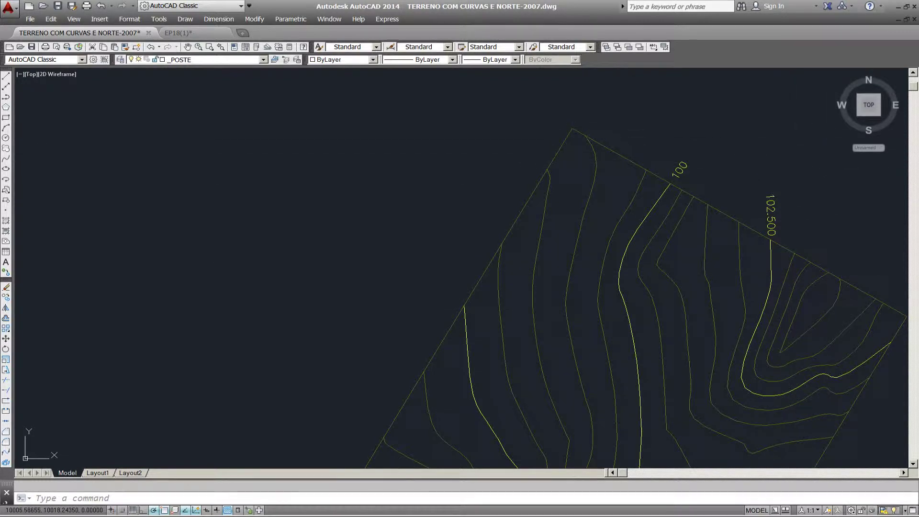
pyautogui.click(679, 168)
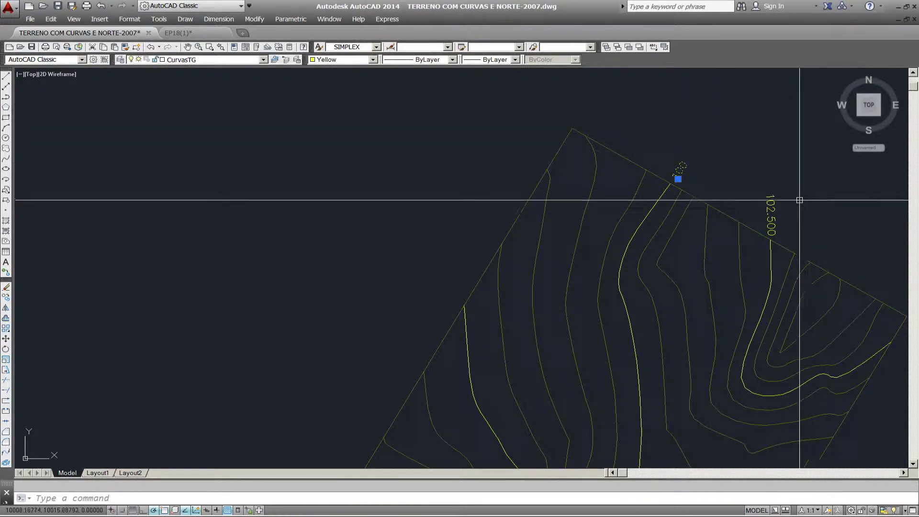
pyautogui.click(770, 215)
pyautogui.press('Delete')
# - Erase the remaining 95 elevation label beside the terrain's left boundary line
pyautogui.moveTo(478, 385); pyautogui.dragTo(392, 13, button='middle')
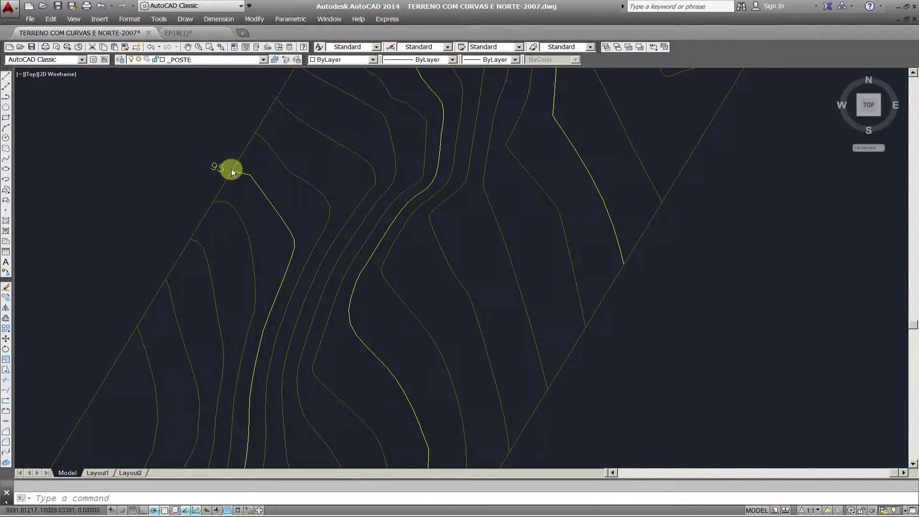
pyautogui.moveTo(231, 169); pyautogui.dragTo(340, 129, button='middle')
pyautogui.click(318, 134)
pyautogui.click(336, 119)
pyautogui.press('Delete')
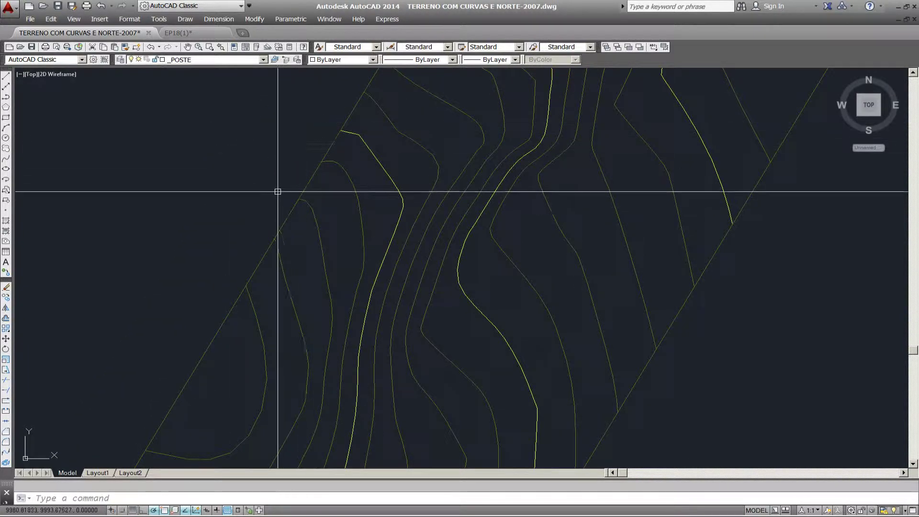
pyautogui.scroll(-5, 278, 191)
pyautogui.scroll(4, 308, 195)
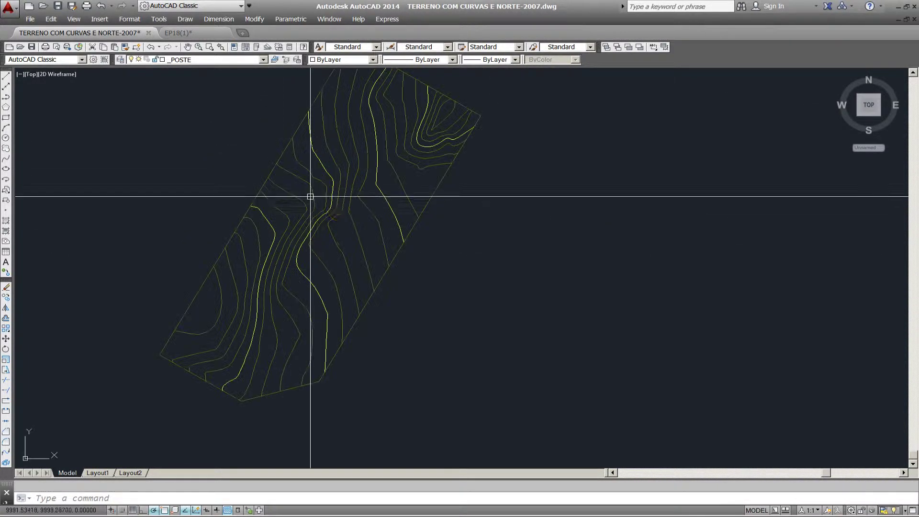
# - Save the drawing to the desktop as TERRENO COM CURVAS E NORTE-2007 in AutoCAD 2000/LT2000 Drawing (*.dwg) format
pyautogui.click(30, 20)
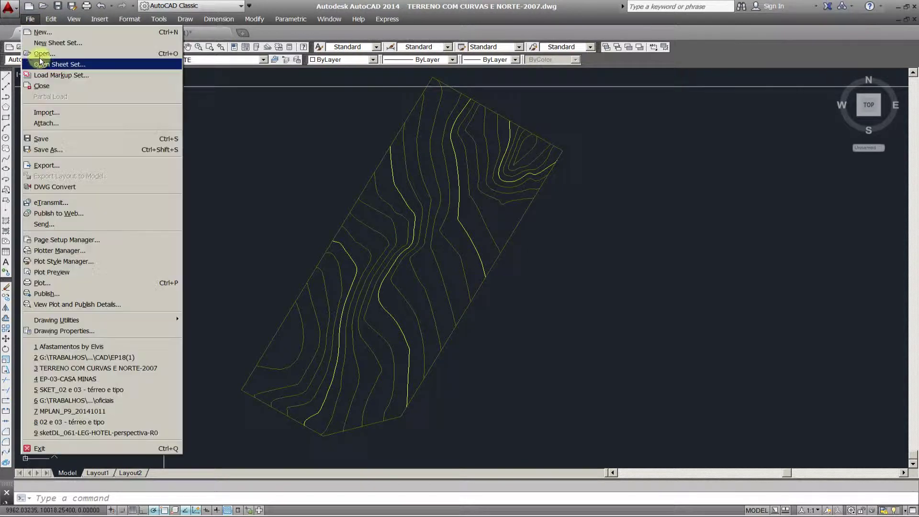
pyautogui.click(73, 148)
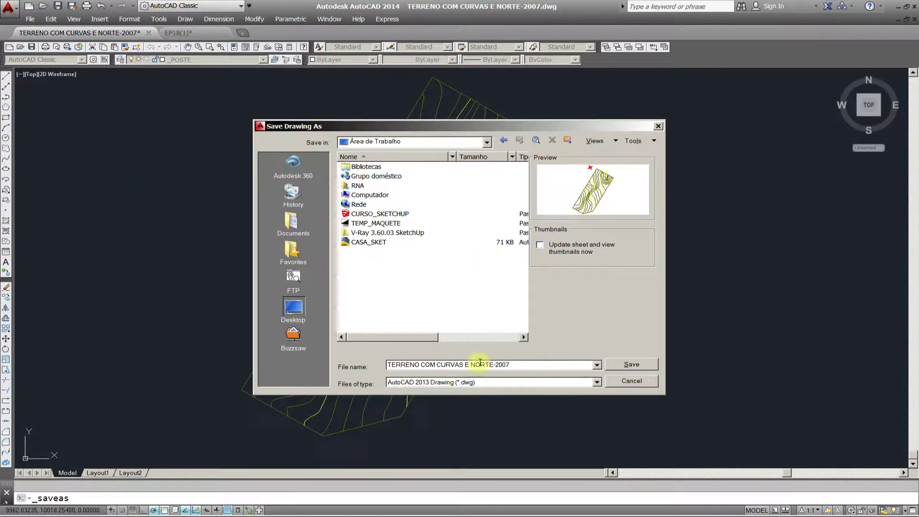
pyautogui.click(598, 383)
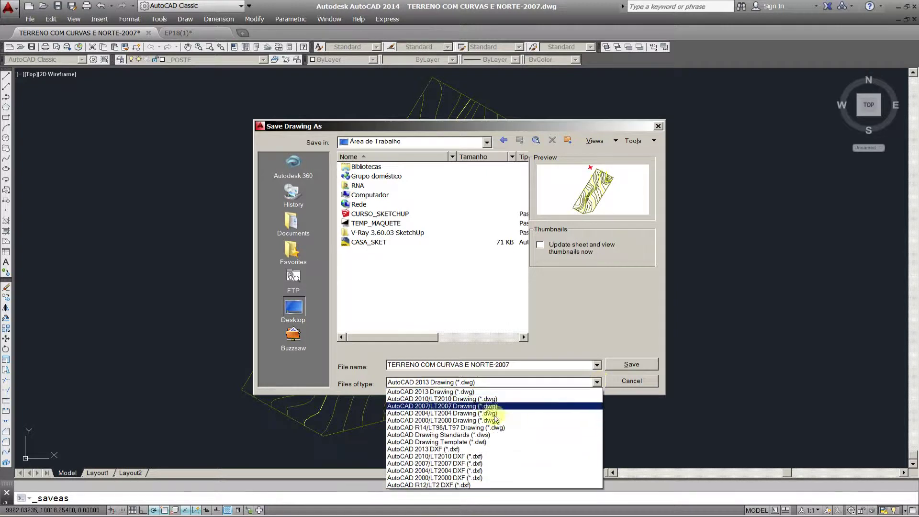
pyautogui.click(497, 428)
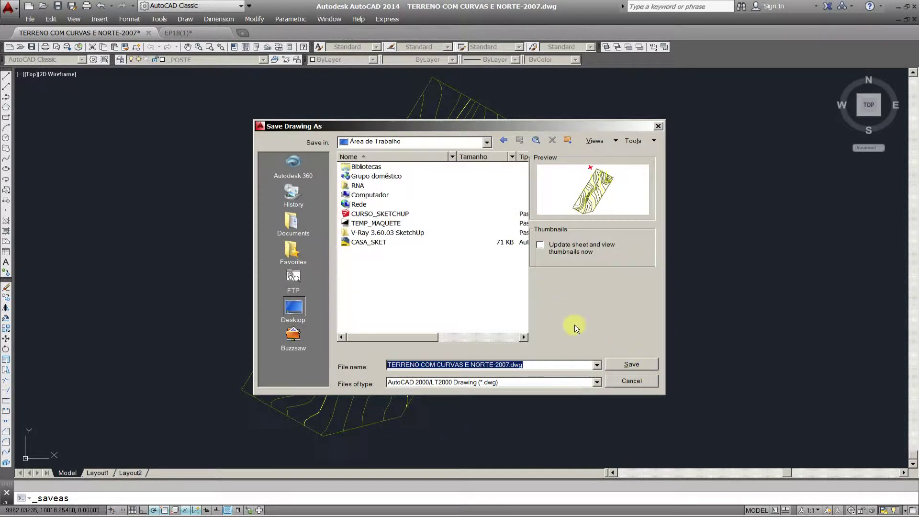
pyautogui.click(632, 366)
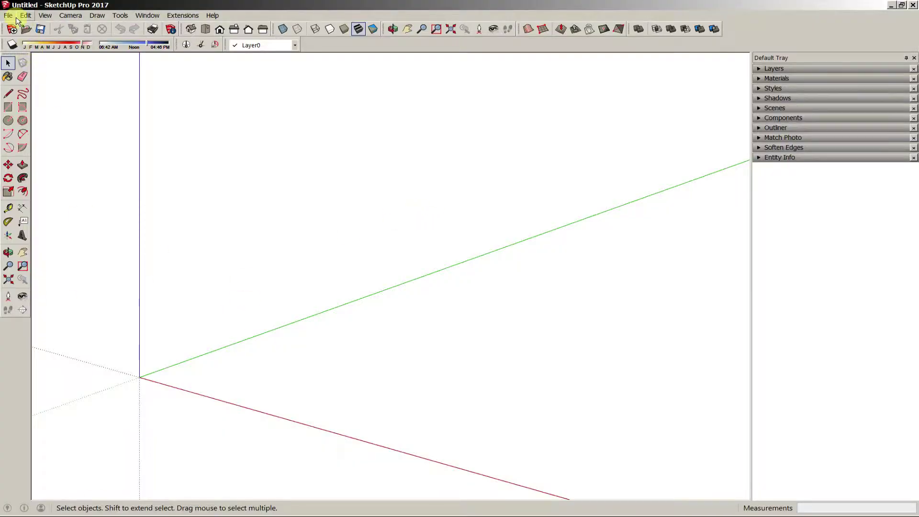
# - In SketchUp, import the AutoCAD file TERRENO COM CURVAS E NORTE-2007 from the desktop, with Meters as the import units
pyautogui.click(10, 15)
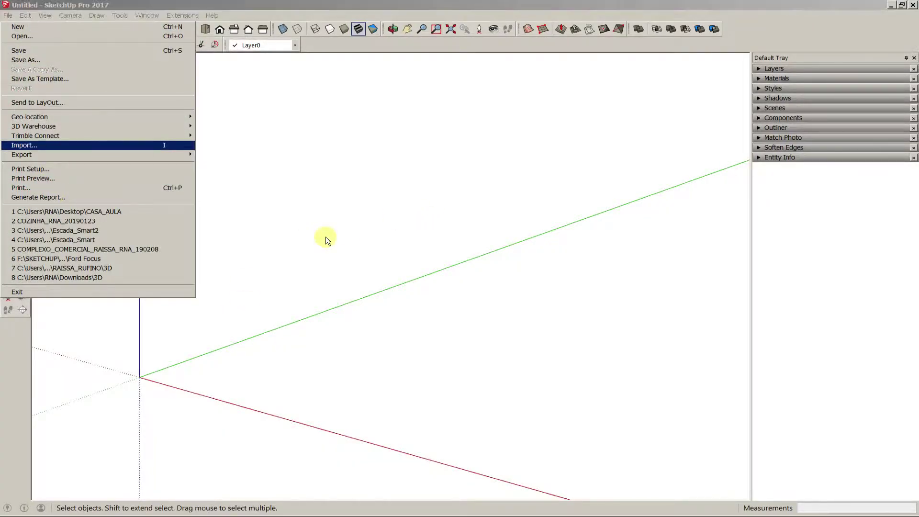
pyautogui.press('Return')
pyautogui.click(900, 483)
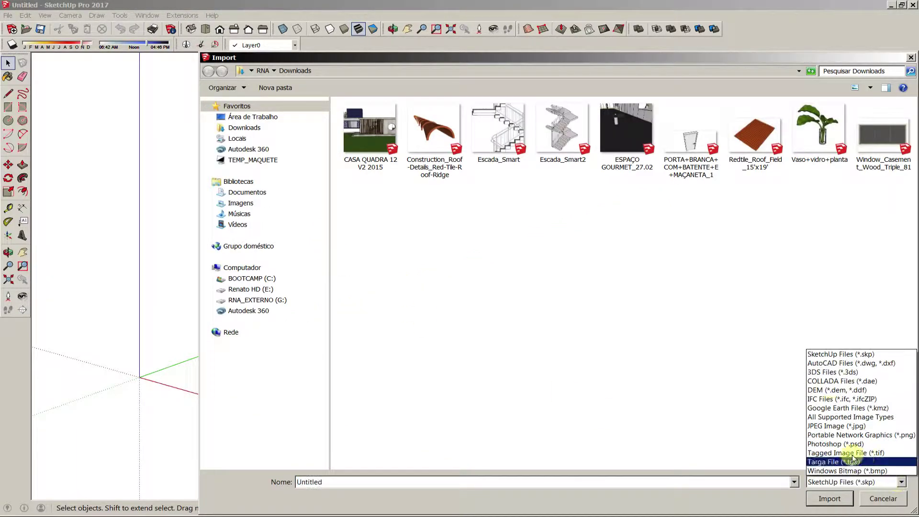
pyautogui.click(827, 367)
pyautogui.click(252, 116)
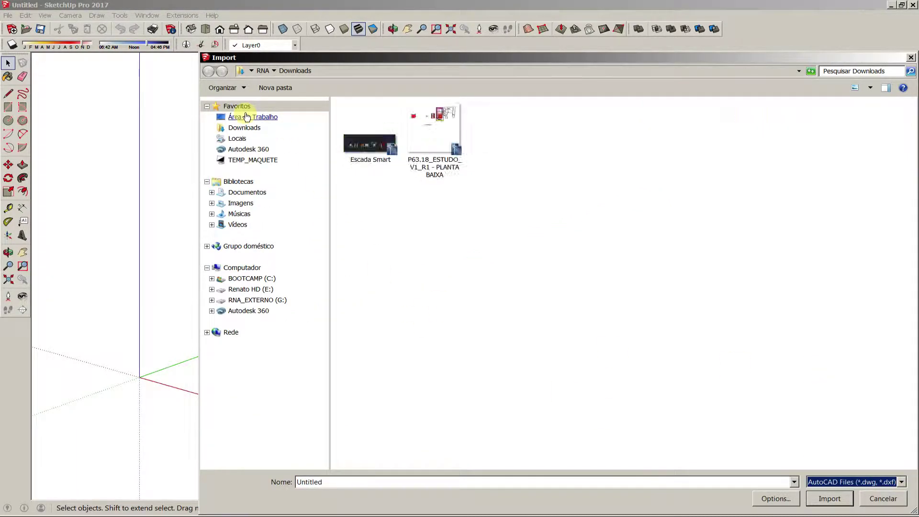
pyautogui.click(401, 211)
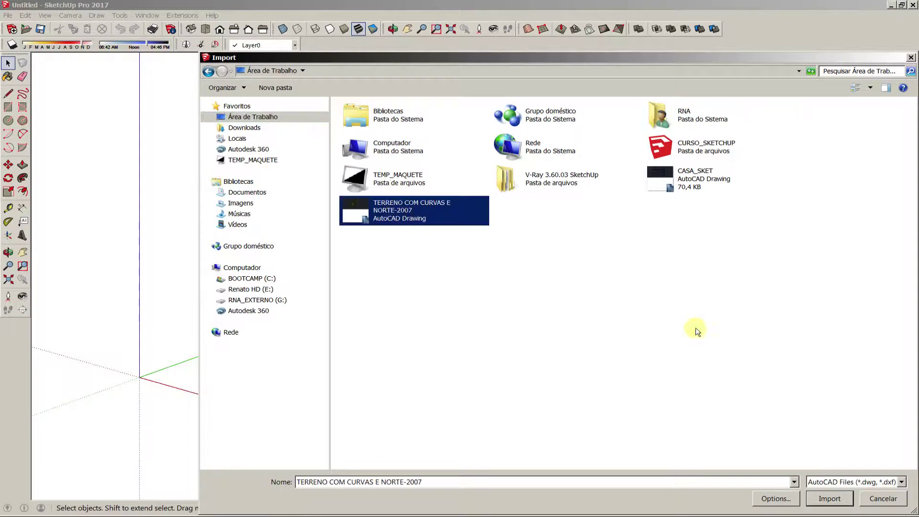
pyautogui.click(785, 501)
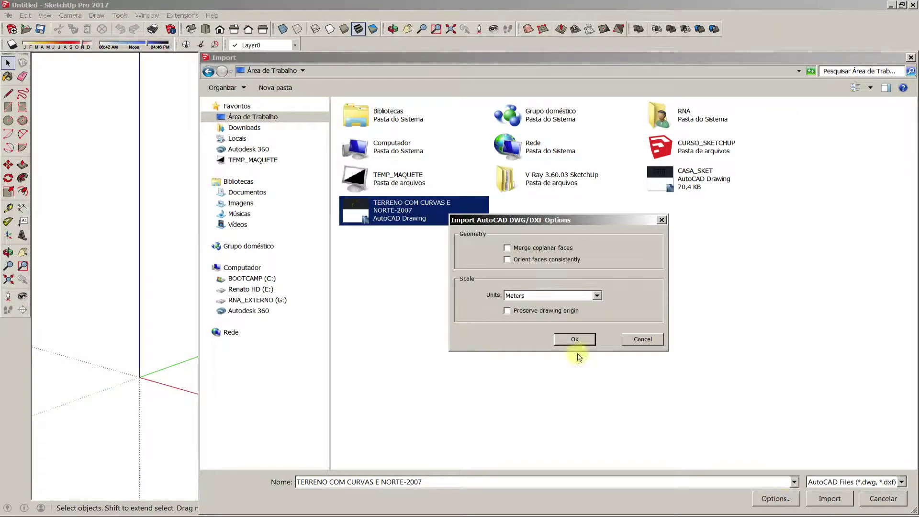
pyautogui.click(576, 340)
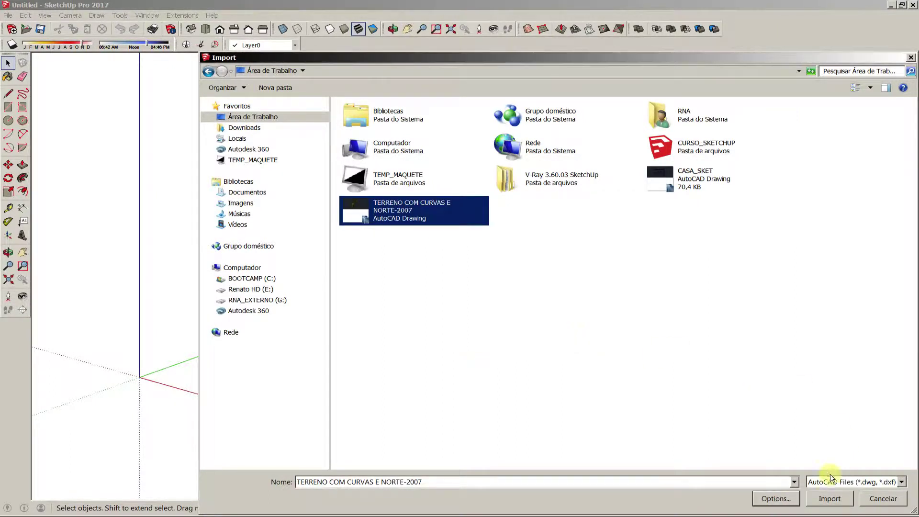
pyautogui.click(828, 498)
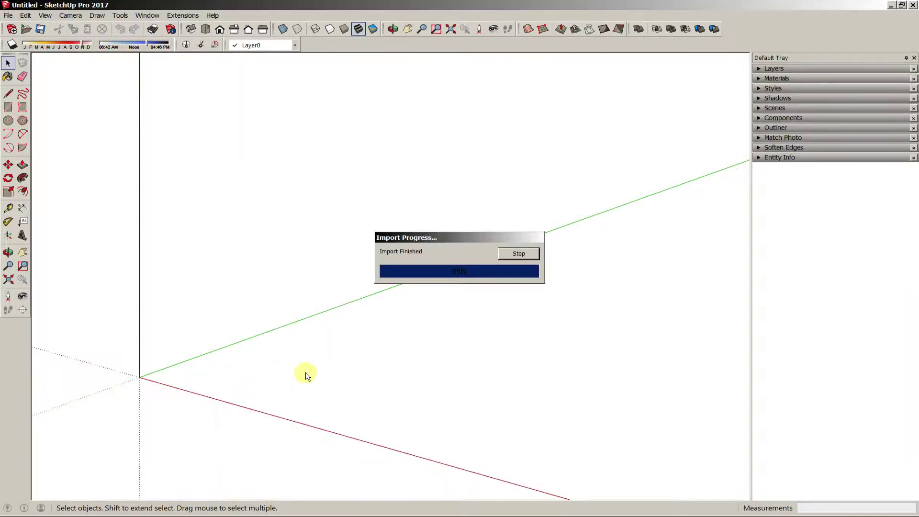
pyautogui.click(514, 343)
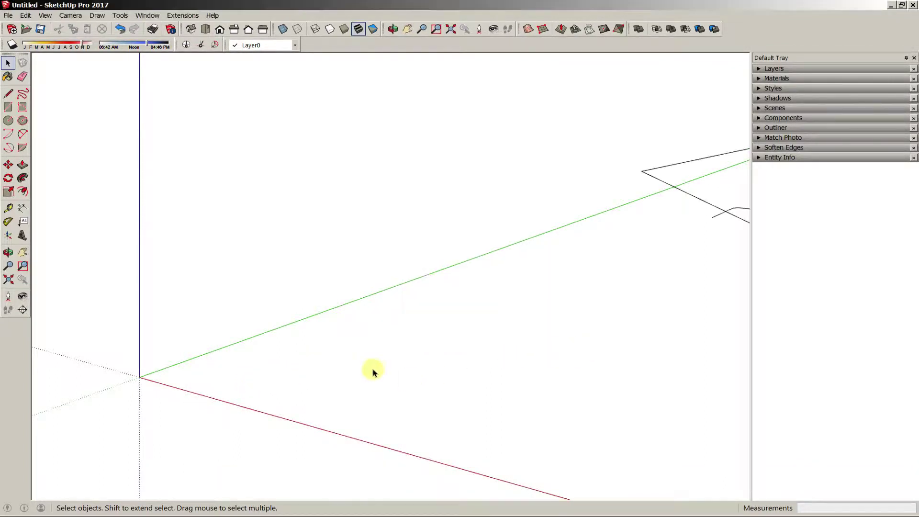
# - Move all the imported contours and the boundary outline about 14.6 m away from the origin
pyautogui.hotkey('shift', 'z')
pyautogui.moveTo(440, 314); pyautogui.dragTo(660, 438, button='middle')
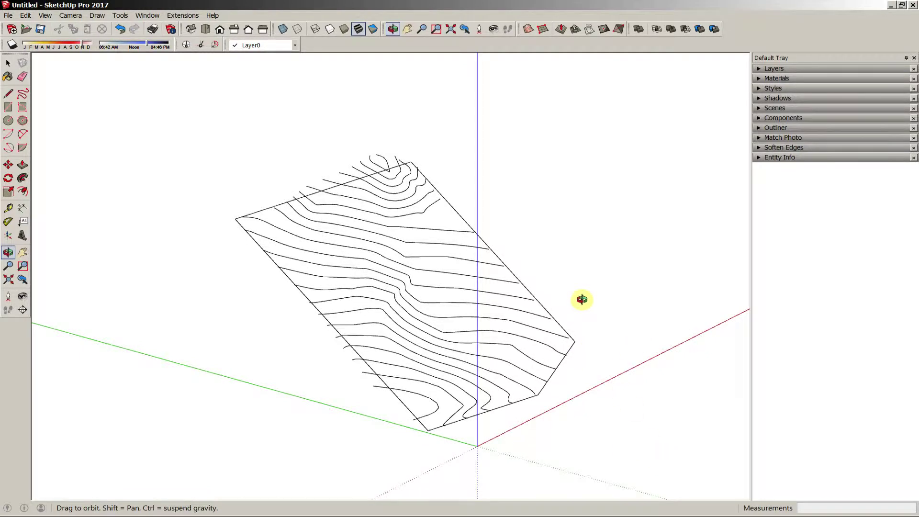
pyautogui.moveTo(581, 299); pyautogui.dragTo(561, 104, button='middle')
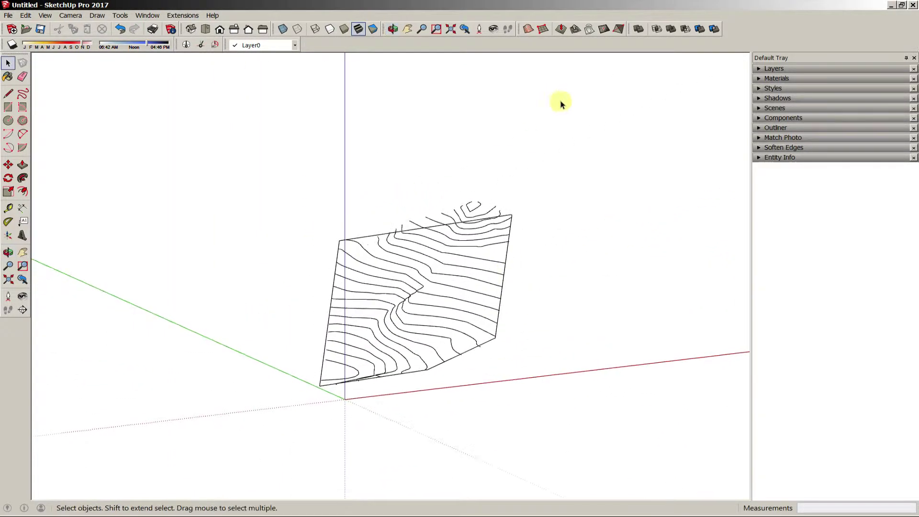
pyautogui.moveTo(222, 439); pyautogui.dragTo(223, 438)
pyautogui.moveTo(562, 272); pyautogui.dragTo(415, 381, button='middle')
pyautogui.scroll(-3, 413, 392)
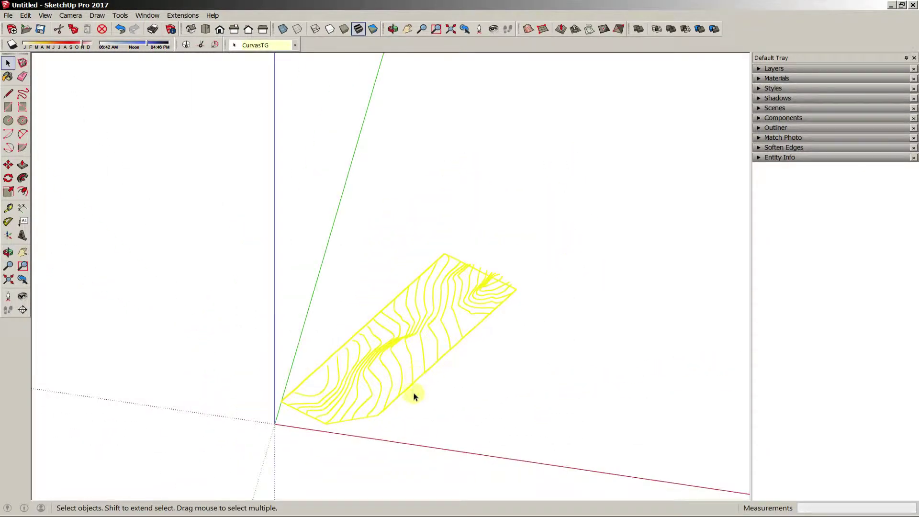
pyautogui.press('m')
pyautogui.click(415, 407)
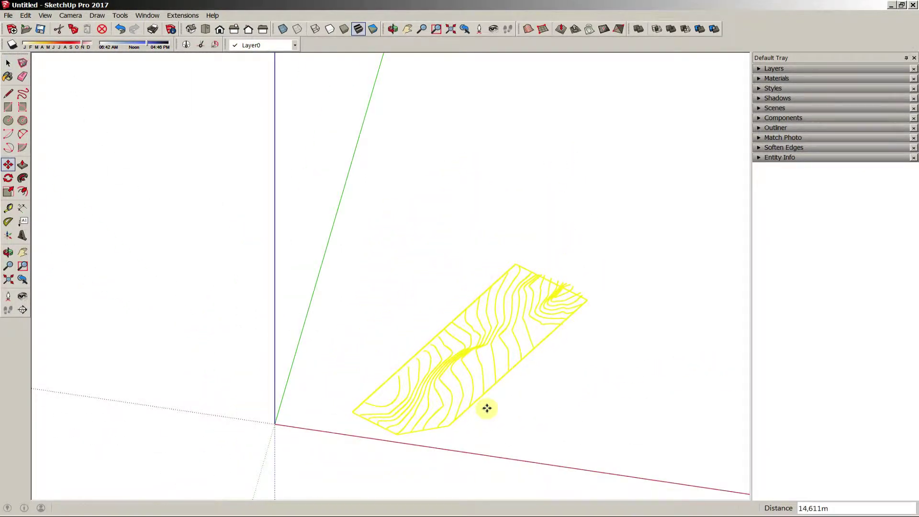
pyautogui.click(487, 406)
pyautogui.press('space')
pyautogui.click(486, 407)
# - Erase the two long sides and the far end edge of the flat boundary outline around the contours
pyautogui.moveTo(458, 378); pyautogui.dragTo(537, 332, button='middle')
pyautogui.scroll(4, 521, 372)
pyautogui.press('e')
pyautogui.click(513, 370)
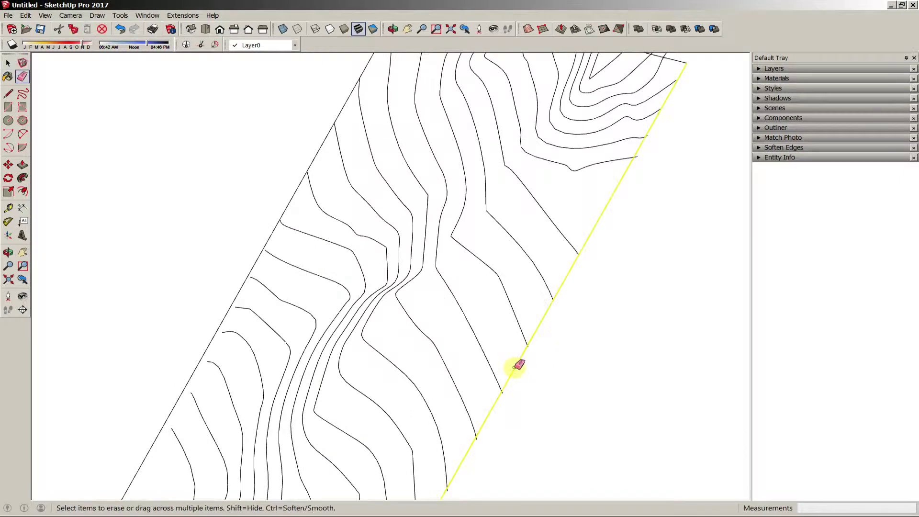
pyautogui.scroll(-3, 512, 376)
pyautogui.scroll(2, 436, 199)
pyautogui.click(447, 205)
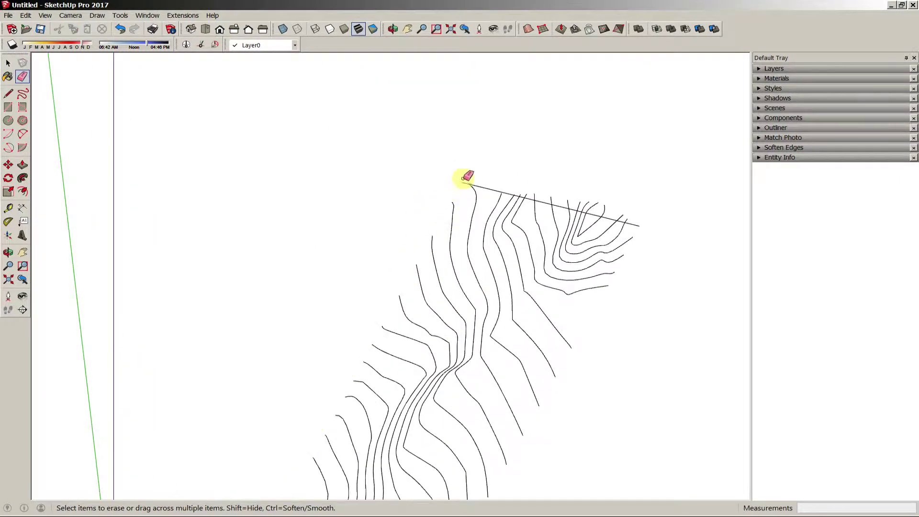
pyautogui.press('space')
# - Erase the two remaining boundary edges at the end of the terrain nearest the red axis
pyautogui.scroll(-5, 528, 391)
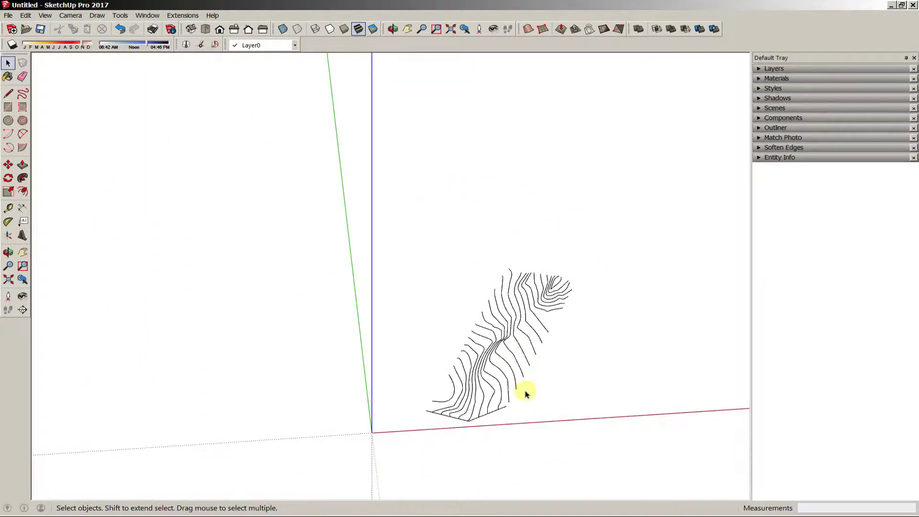
pyautogui.scroll(5, 525, 393)
pyautogui.press('e')
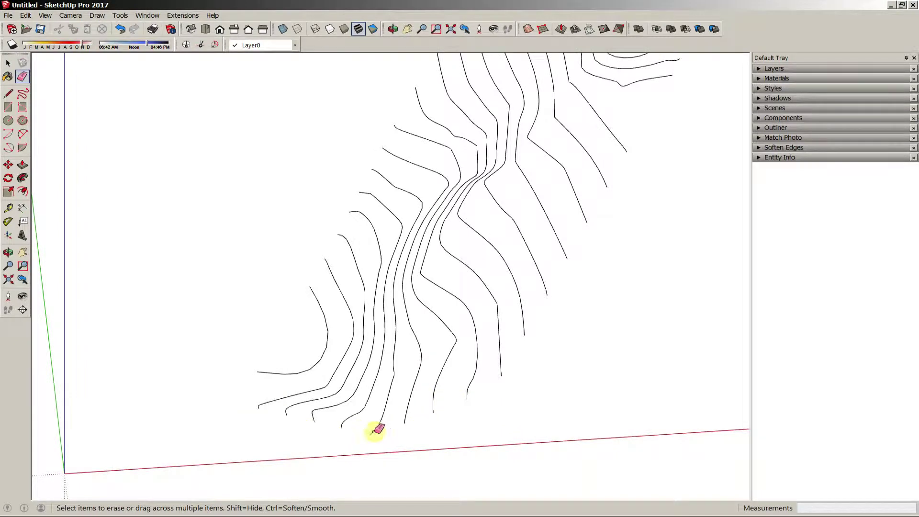
pyautogui.press('space')
# - Float the Sandbox tool set above the contours and shift the solid tools into its vacated place
pyautogui.scroll(-4, 524, 343)
pyautogui.moveTo(471, 365); pyautogui.dragTo(471, 188, button='middle')
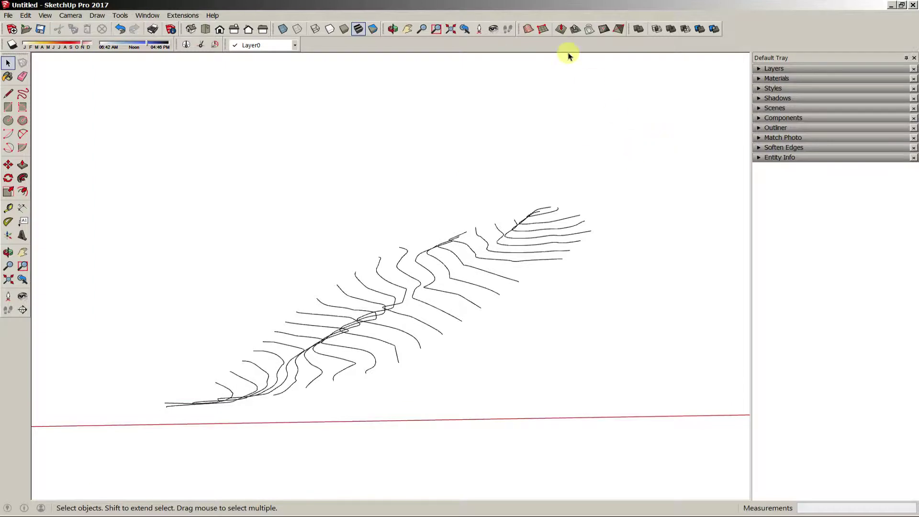
pyautogui.moveTo(512, 38); pyautogui.dragTo(407, 87)
pyautogui.moveTo(631, 31); pyautogui.dragTo(515, 24)
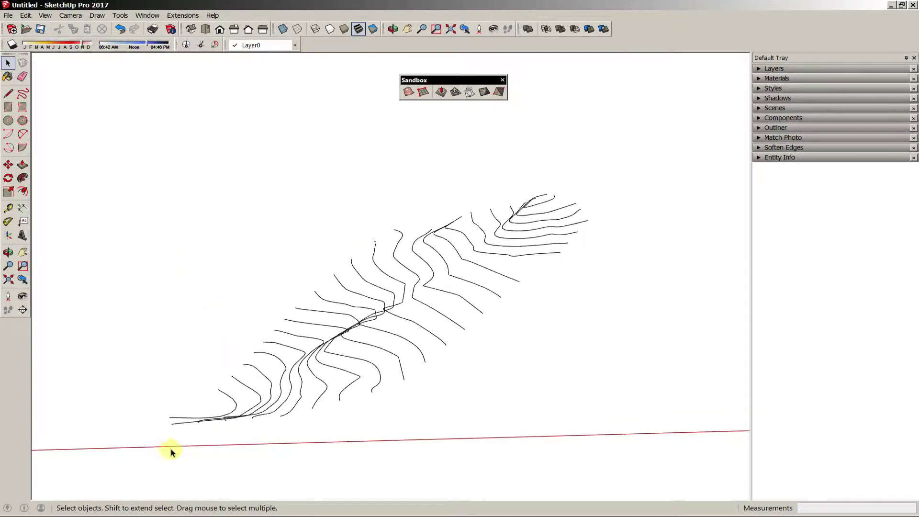
# - Generate a terrain surface from all the contour lines with the Sandbox From Contours tool
pyautogui.moveTo(144, 445); pyautogui.dragTo(593, 173)
pyautogui.moveTo(306, 339); pyautogui.dragTo(487, 313, button='middle')
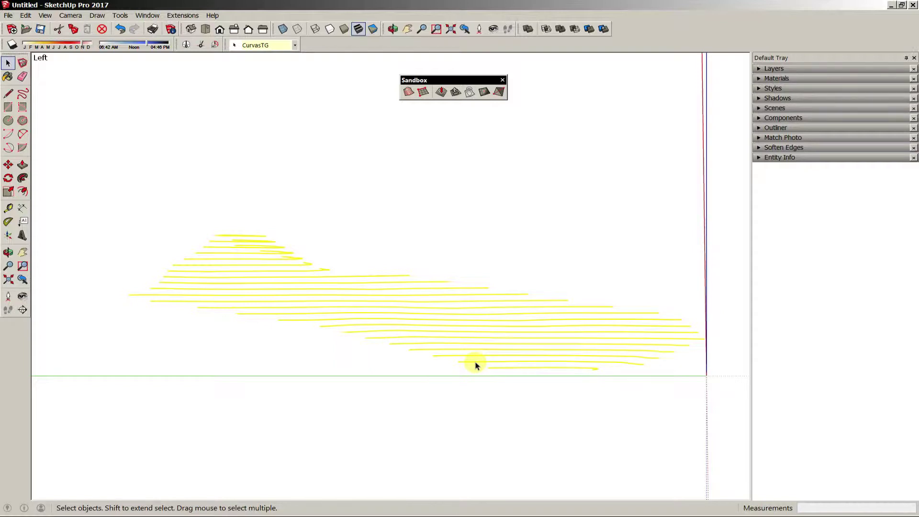
pyautogui.click(408, 92)
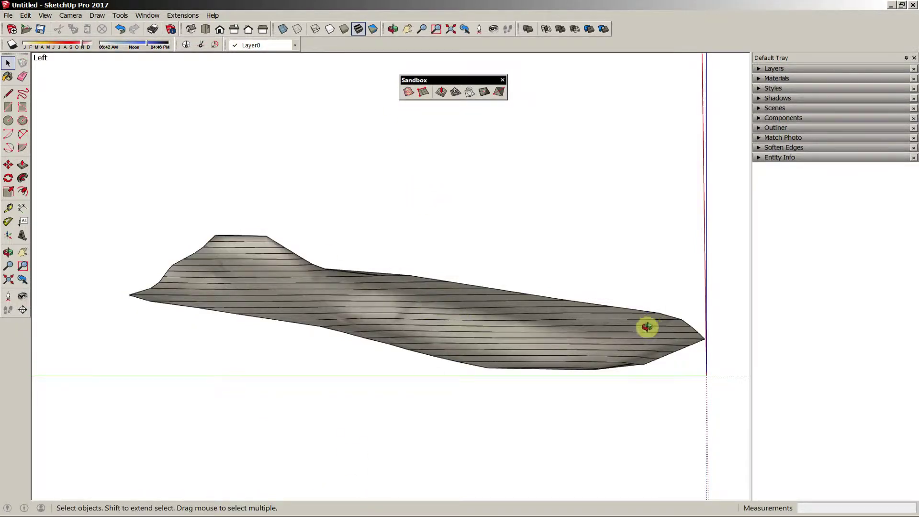
# - Copy the terrain surface, without the contour lines, about 41 m to the side of the original
pyautogui.moveTo(646, 326); pyautogui.dragTo(330, 407, button='middle')
pyautogui.click(415, 349)
pyautogui.moveTo(415, 349); pyautogui.dragTo(443, 386, button='middle')
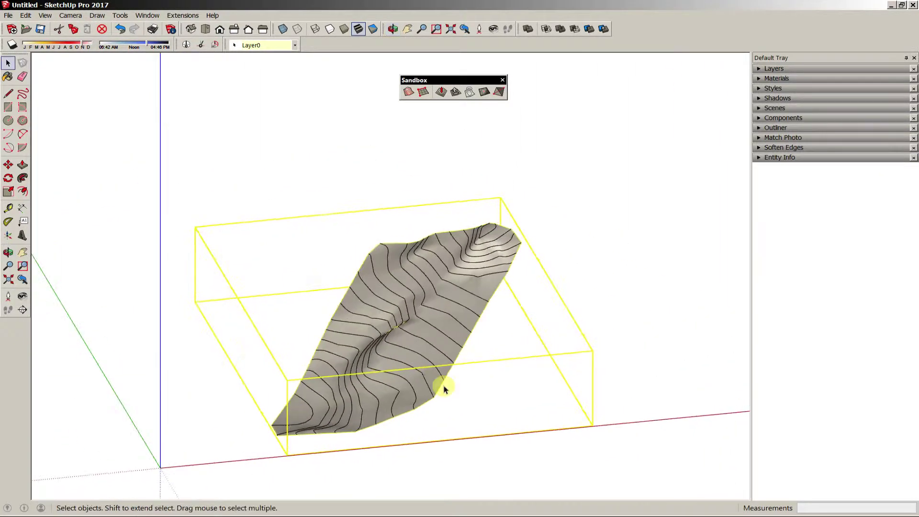
pyautogui.press('m')
pyautogui.click(405, 428)
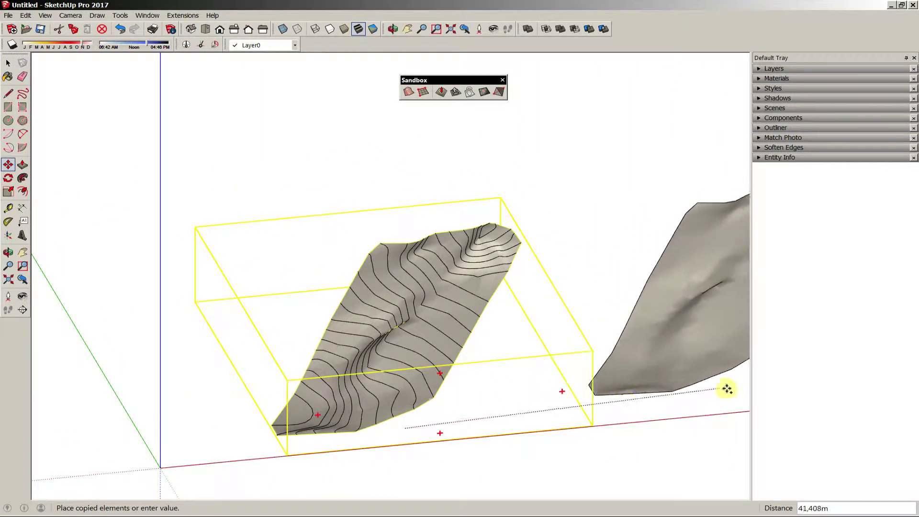
pyautogui.click(734, 399)
pyautogui.press('space')
pyautogui.click(515, 384)
# - Open the copied terrain surface group for editing
pyautogui.keyDown('shift'); pyautogui.moveTo(502, 356); pyautogui.dragTo(494, 354, button='middle'); pyautogui.keyUp('shift')
pyautogui.scroll(-3, 474, 299)
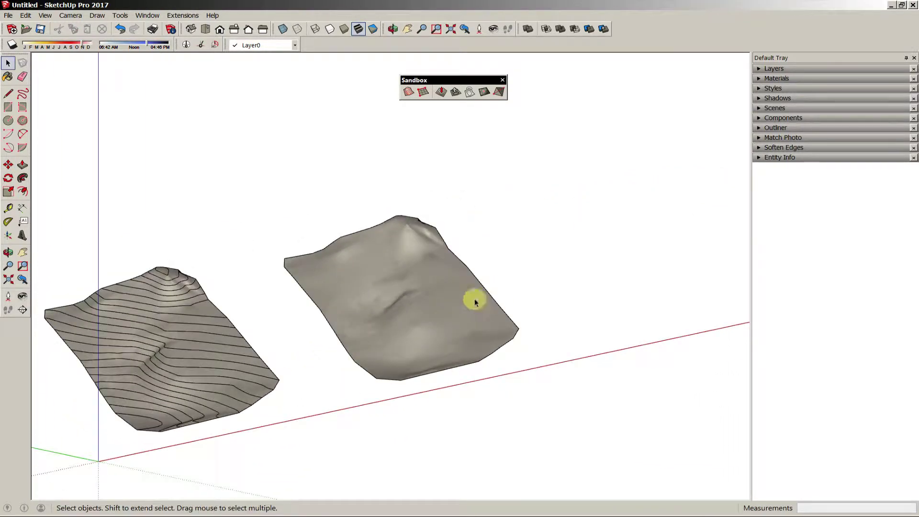
pyautogui.scroll(5, 395, 369)
pyautogui.moveTo(395, 368); pyautogui.dragTo(599, 355, button='middle')
pyautogui.click(134, 274)
pyautogui.scroll(-3, 134, 274)
pyautogui.click(158, 278)
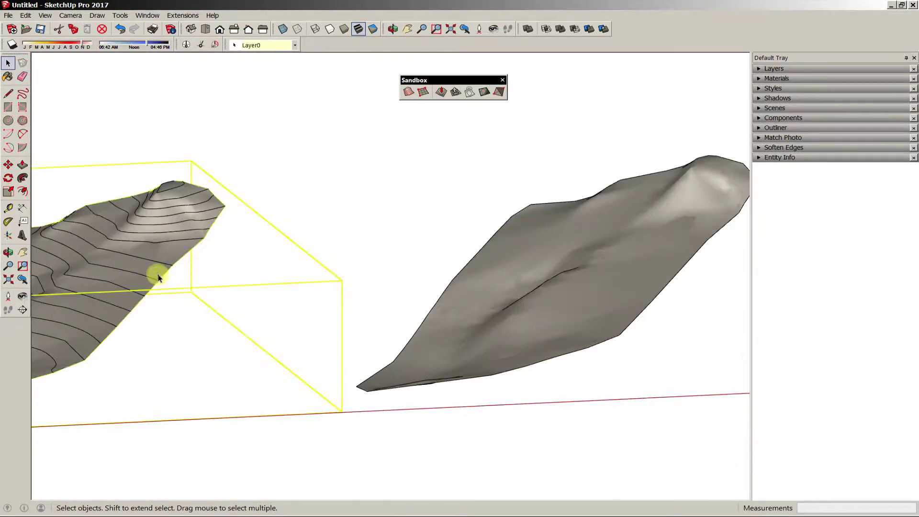
pyautogui.click(354, 233)
pyautogui.rightClick(462, 338)
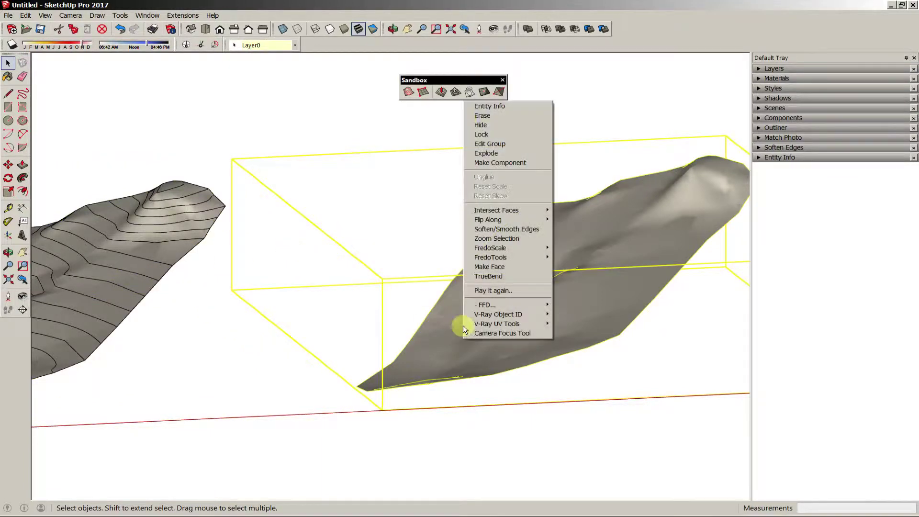
pyautogui.click(488, 144)
# - Turn on the display of hidden geometry for the terrain surfaces
pyautogui.moveTo(484, 277); pyautogui.dragTo(445, 261, button='middle')
pyautogui.scroll(3, 285, 294)
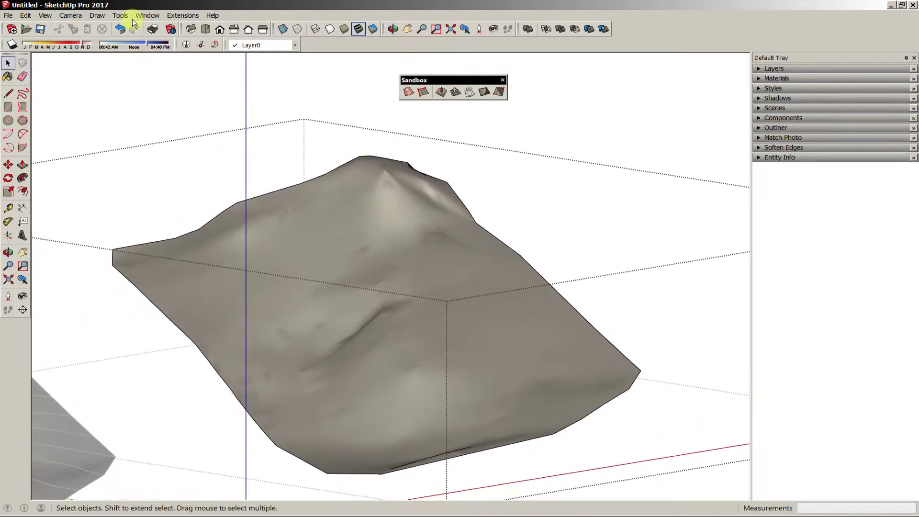
pyautogui.click(45, 15)
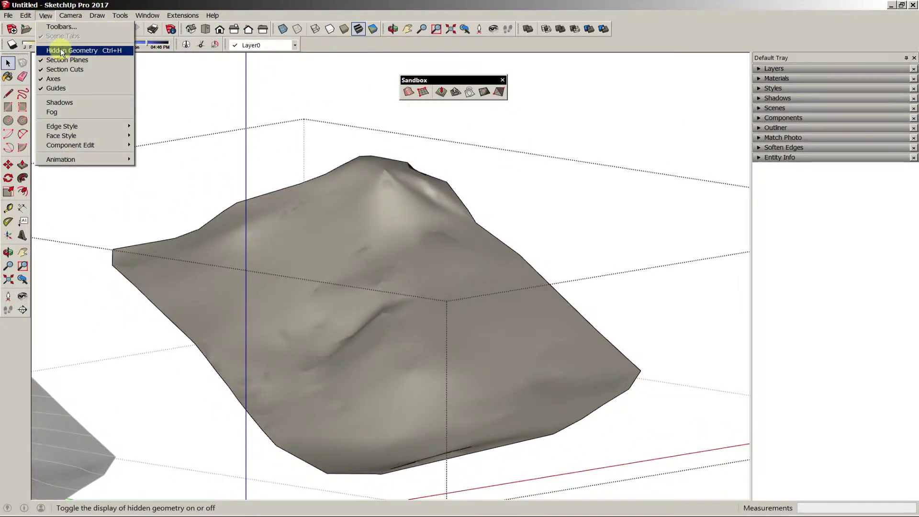
pyautogui.click(61, 48)
# - Examine the triangulated mesh of the copied terrain up close, from its boundary to the ridge and lower slopes
pyautogui.moveTo(480, 356); pyautogui.dragTo(501, 367, button='middle')
pyautogui.scroll(6, 400, 220)
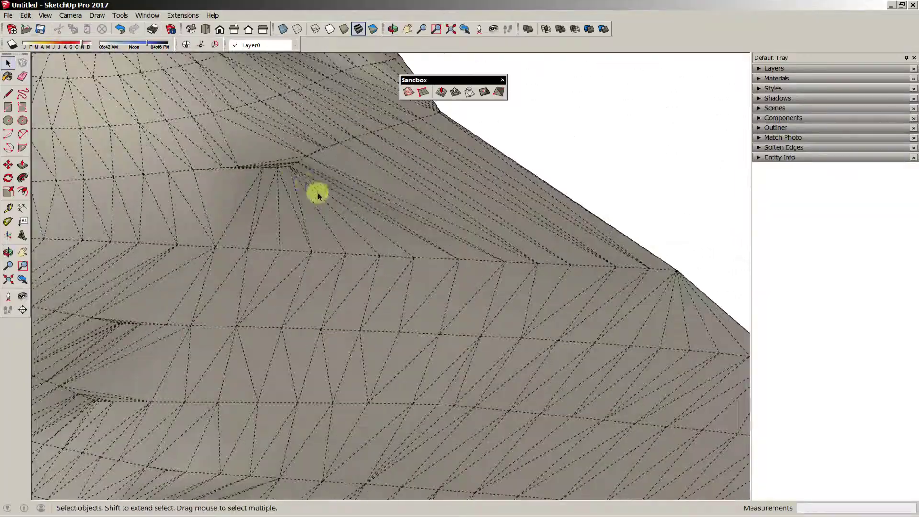
pyautogui.scroll(-2, 436, 344)
pyautogui.keyDown('shift'); pyautogui.moveTo(316, 195); pyautogui.dragTo(466, 332, button='middle'); pyautogui.keyUp('shift')
pyautogui.scroll(6, 466, 313)
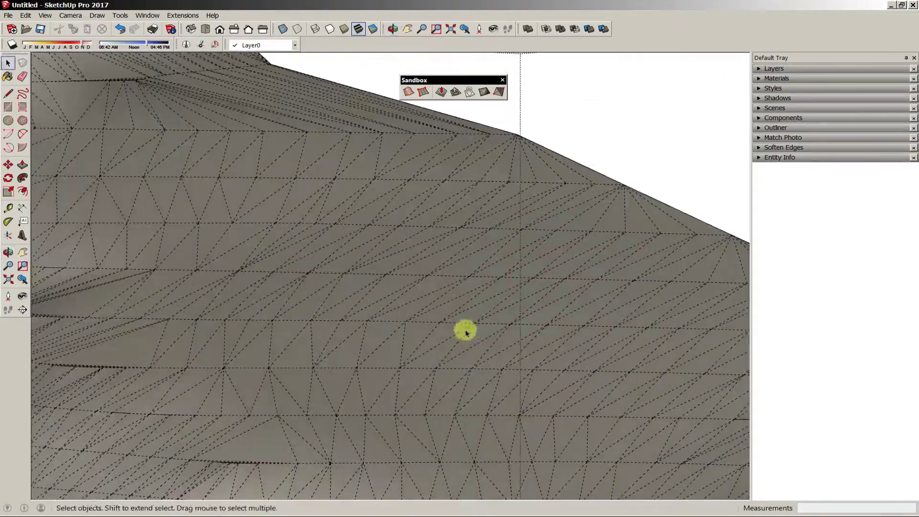
pyautogui.scroll(-1, 465, 332)
pyautogui.scroll(-4, 408, 322)
pyautogui.moveTo(408, 320); pyautogui.dragTo(340, 304, button='middle')
pyautogui.scroll(4, 340, 304)
pyautogui.scroll(2, 340, 305)
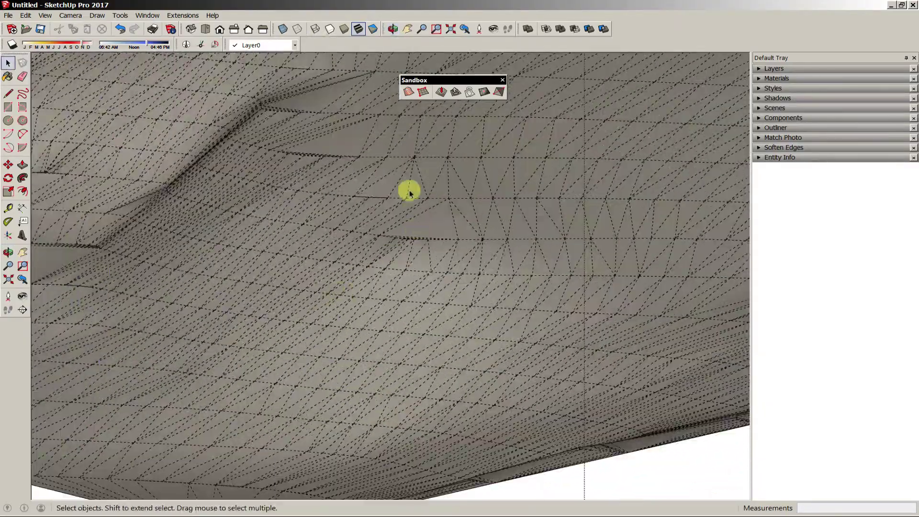
pyautogui.click(441, 91)
pyautogui.click(412, 252)
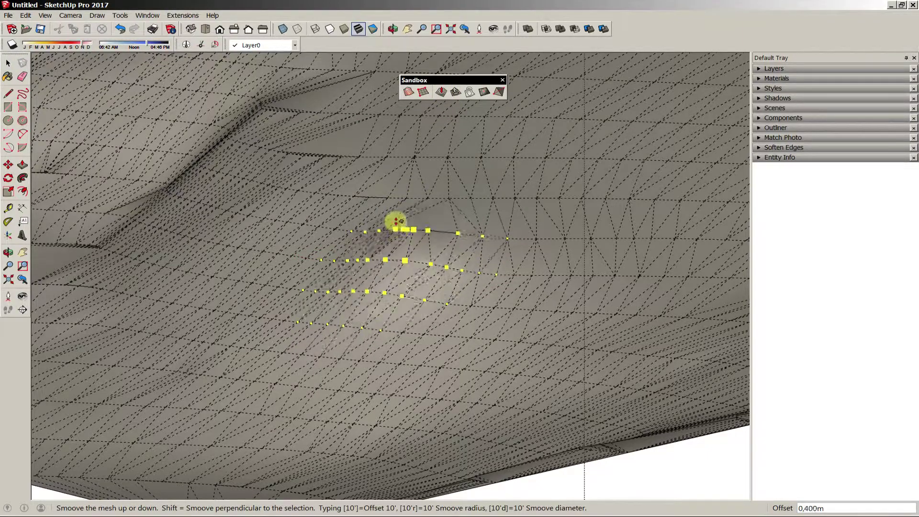
pyautogui.press('Escape')
# - Flip one diagonal mesh edge near the terrain's side boundary with the Sandbox Flip Edge tool
pyautogui.scroll(-3, 446, 211)
pyautogui.moveTo(447, 211); pyautogui.dragTo(416, 294, button='middle')
pyautogui.scroll(3, 412, 179)
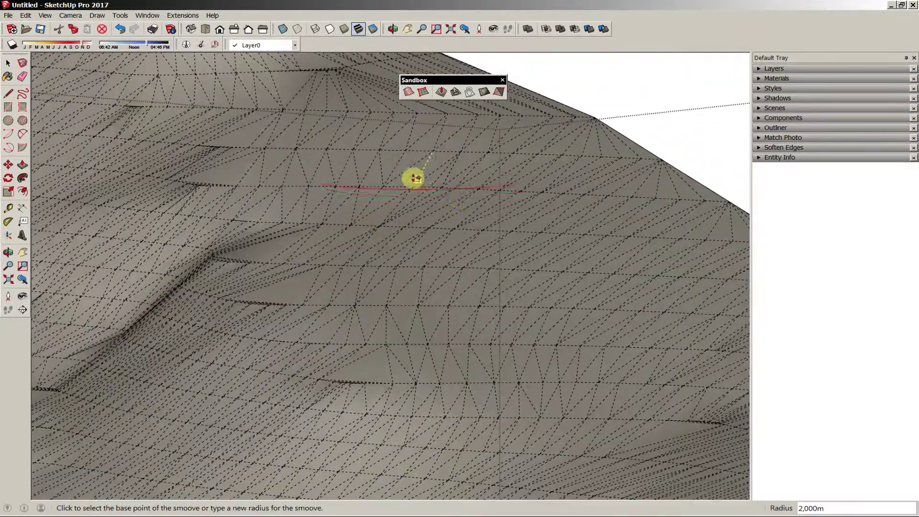
pyautogui.click(500, 89)
pyautogui.moveTo(569, 123); pyautogui.dragTo(551, 223, button='middle')
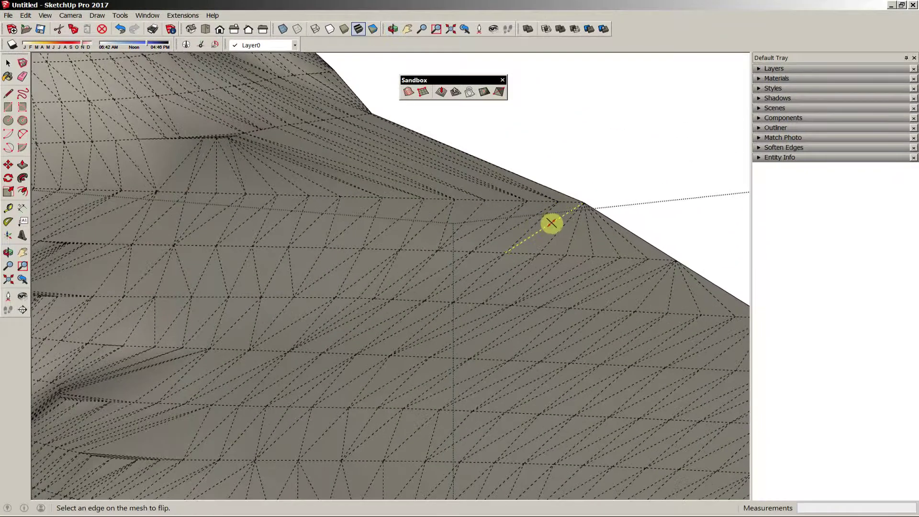
pyautogui.scroll(2, 551, 222)
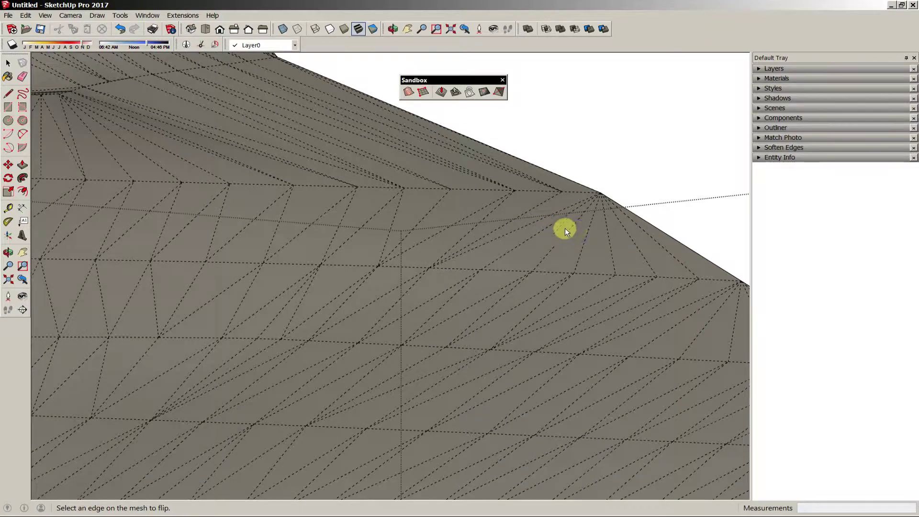
pyautogui.scroll(-1, 394, 237)
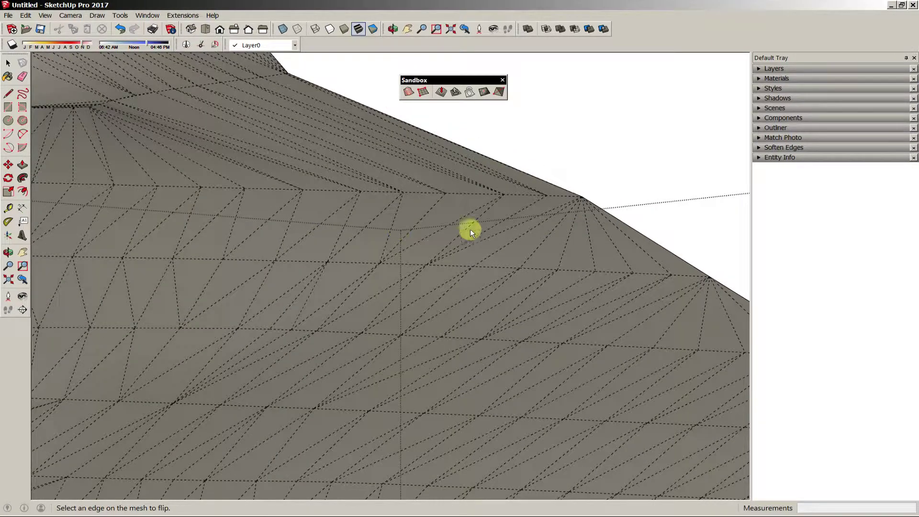
pyautogui.moveTo(618, 234); pyautogui.dragTo(515, 285, button='middle')
pyautogui.scroll(-4, 640, 183)
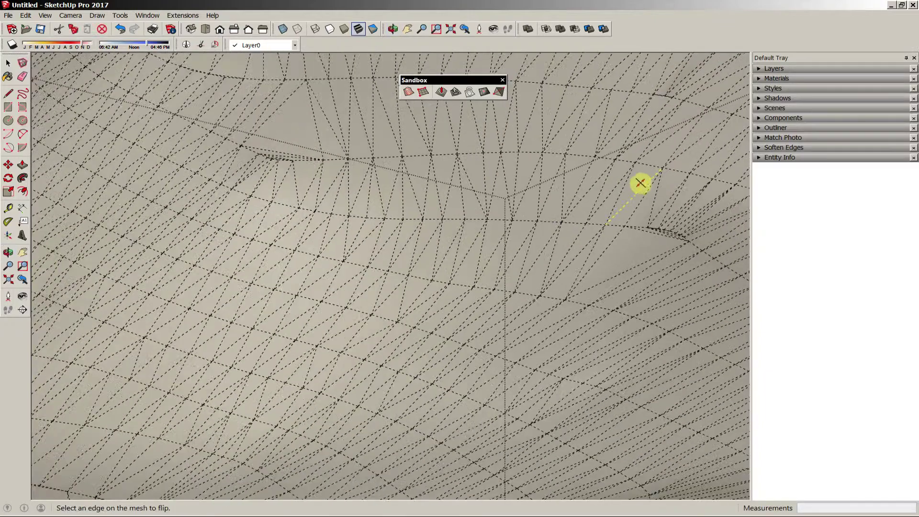
pyautogui.moveTo(640, 182); pyautogui.dragTo(548, 292, button='middle')
pyautogui.scroll(3, 574, 227)
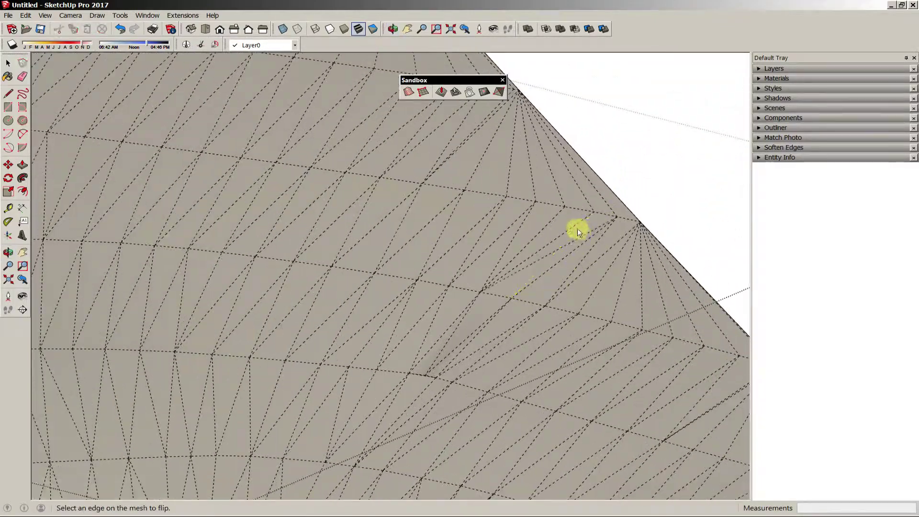
pyautogui.scroll(-3, 420, 259)
pyautogui.scroll(1, 480, 238)
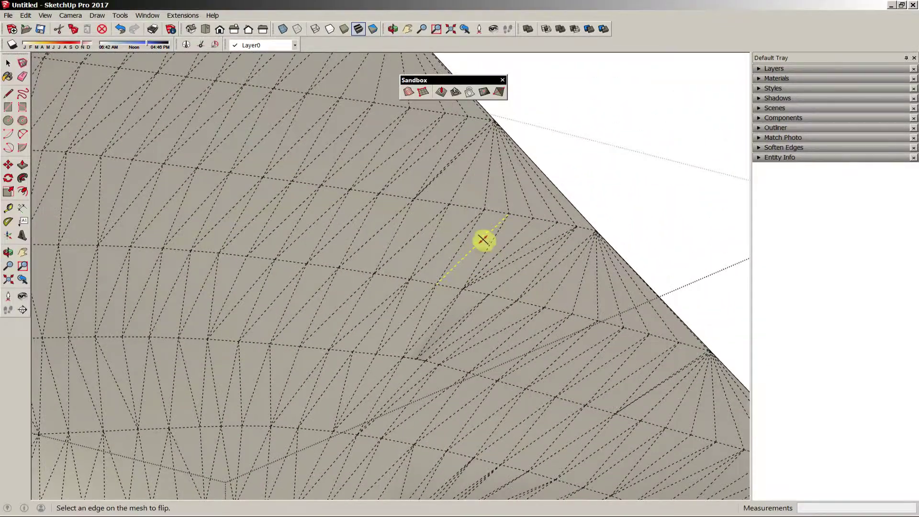
pyautogui.click(482, 240)
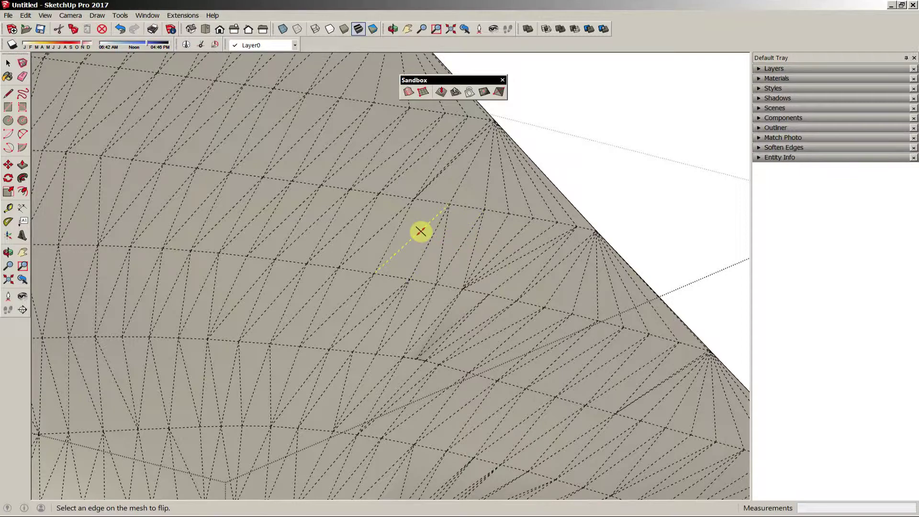
# - Flip two diagonal mesh edges on the steep slope beside the terrain's peak
pyautogui.moveTo(322, 226); pyautogui.dragTo(523, 320, button='middle')
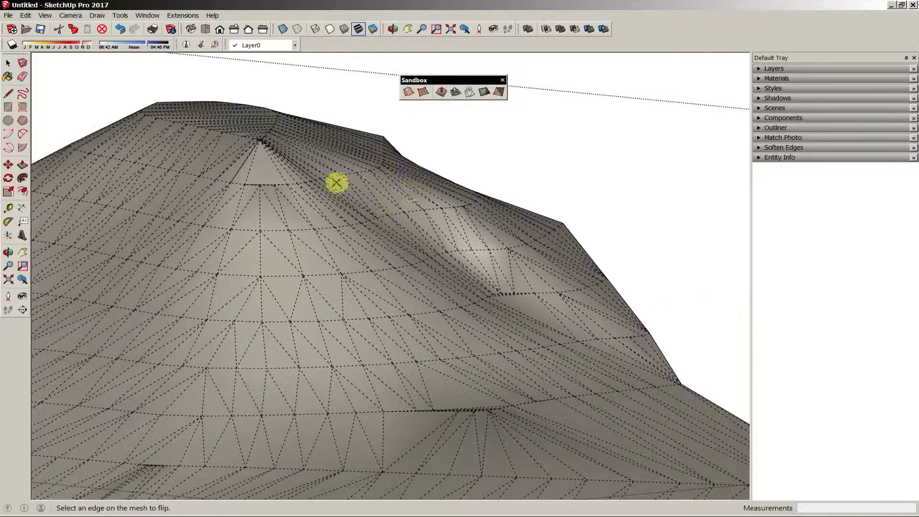
pyautogui.scroll(1, 473, 214)
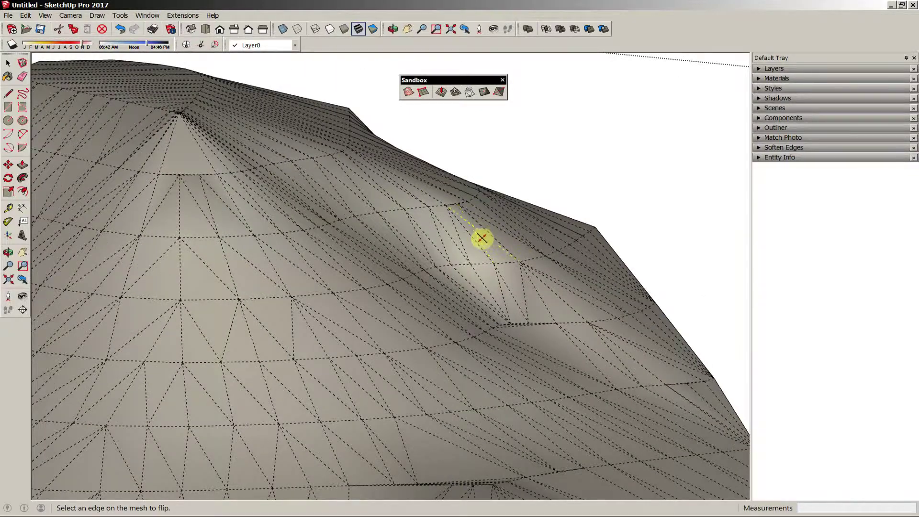
pyautogui.click(482, 238)
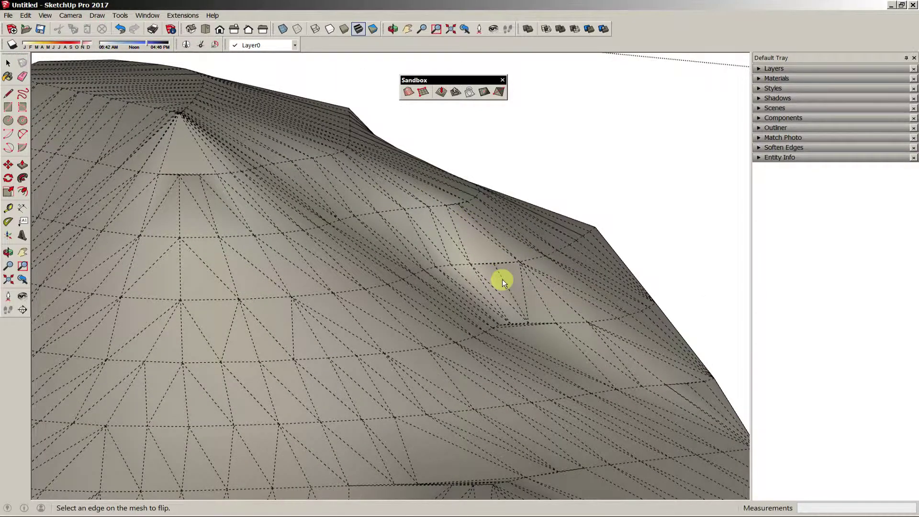
pyautogui.click(539, 279)
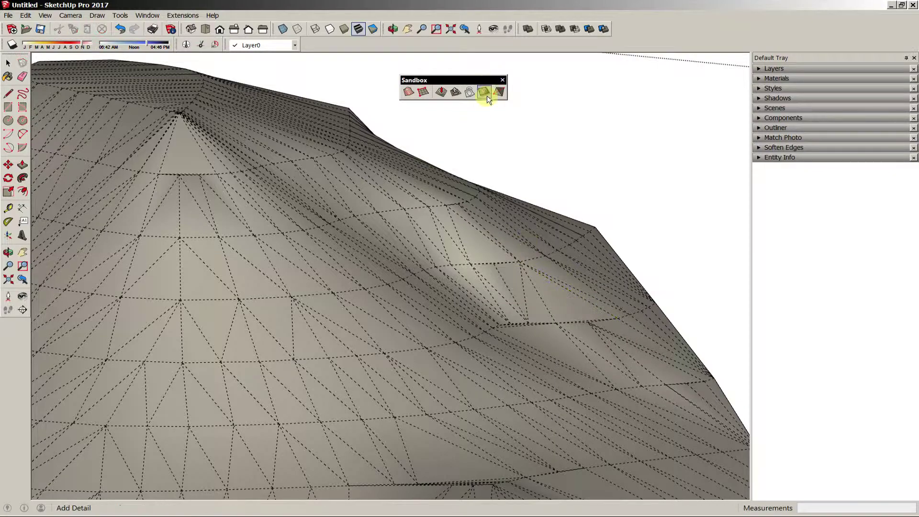
# - Insert several slightly offset vertices into the mesh on the slope beside the peak with the Sandbox Add Detail tool
pyautogui.scroll(-3, 489, 115)
pyautogui.scroll(3, 490, 75)
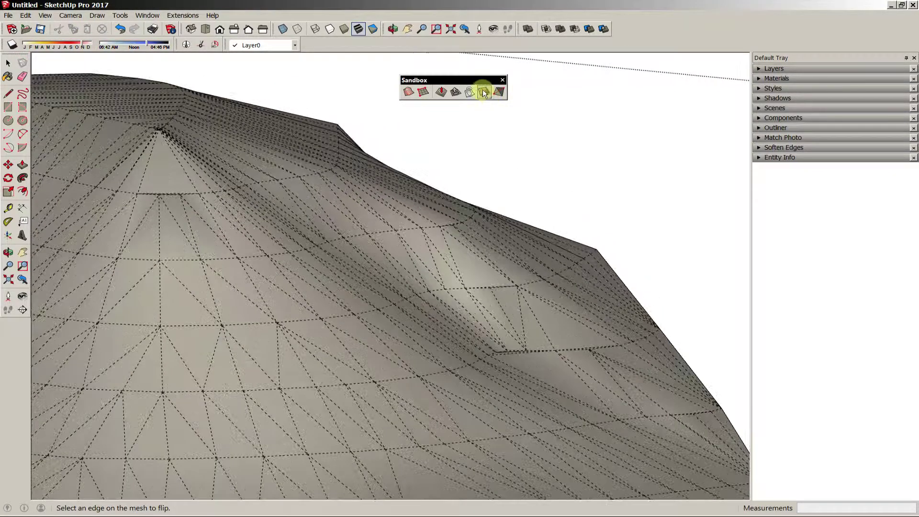
pyautogui.click(484, 92)
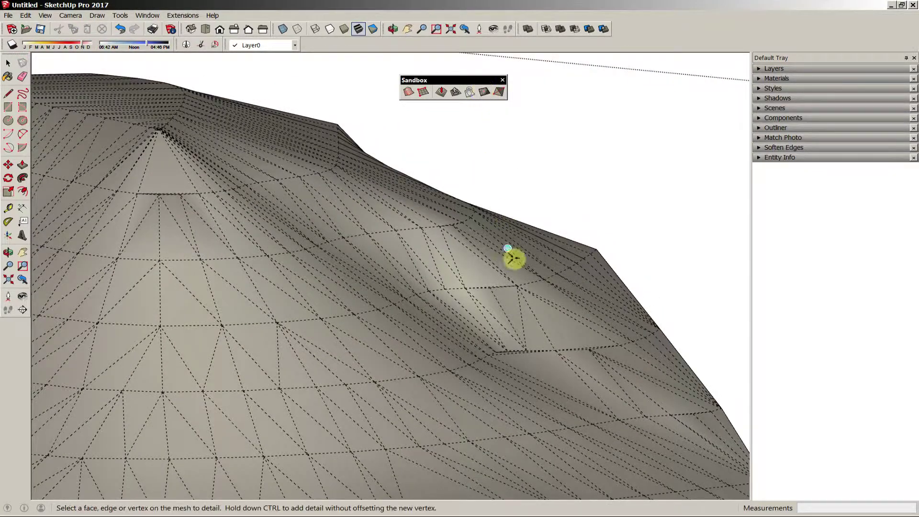
pyautogui.click(519, 310)
pyautogui.click(503, 312)
pyautogui.click(468, 264)
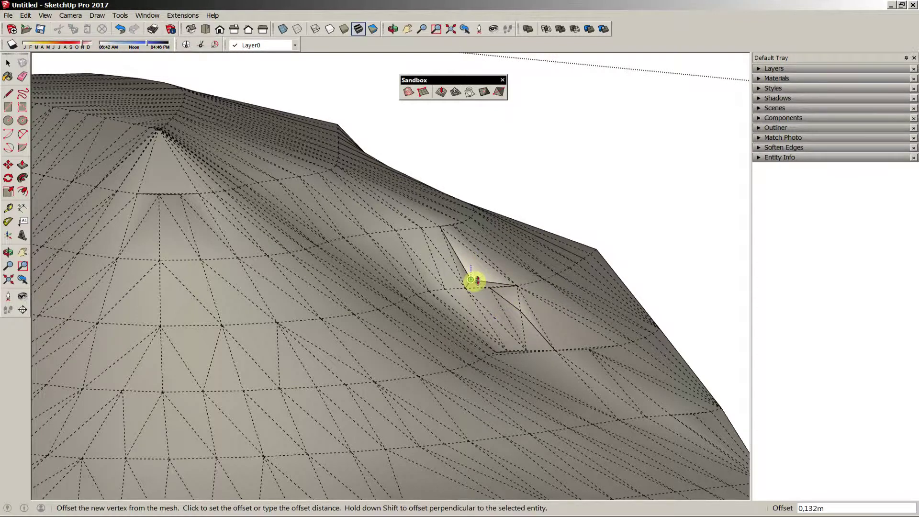
pyautogui.click(473, 264)
pyautogui.click(410, 216)
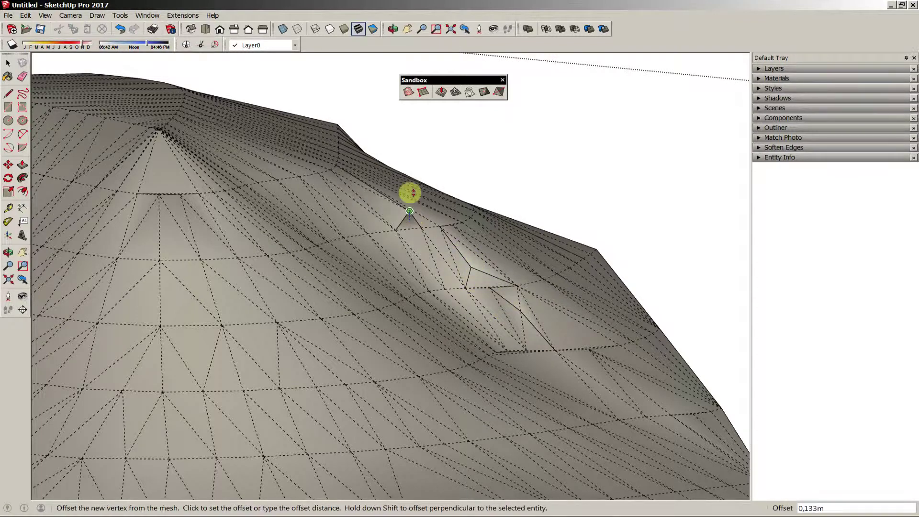
pyautogui.click(410, 221)
pyautogui.click(296, 212)
pyautogui.click(301, 210)
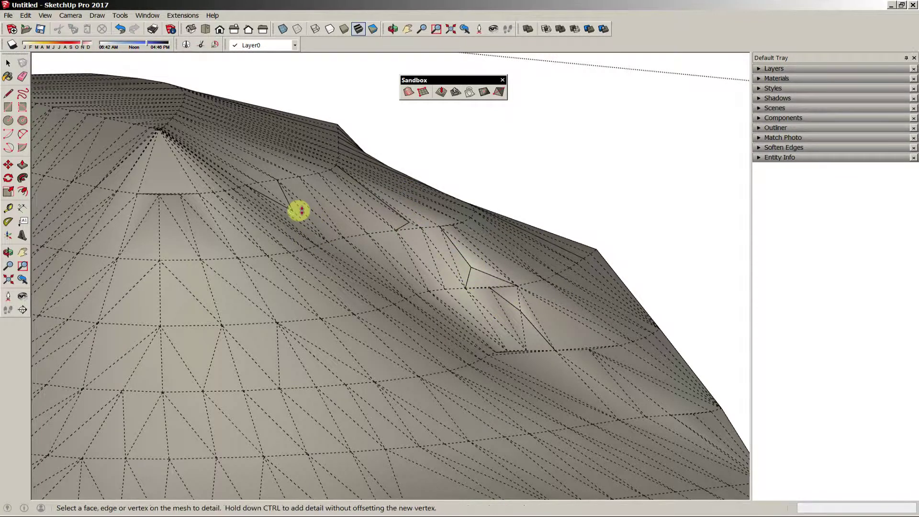
pyautogui.click(306, 207)
pyautogui.click(324, 201)
pyautogui.scroll(-5, 330, 216)
pyautogui.moveTo(332, 222); pyautogui.dragTo(344, 375, button='middle')
pyautogui.press('space')
# - Measure the copied terrain's width between the two outer corners at its end nearest the red axis
pyautogui.moveTo(422, 375); pyautogui.dragTo(457, 178, button='middle')
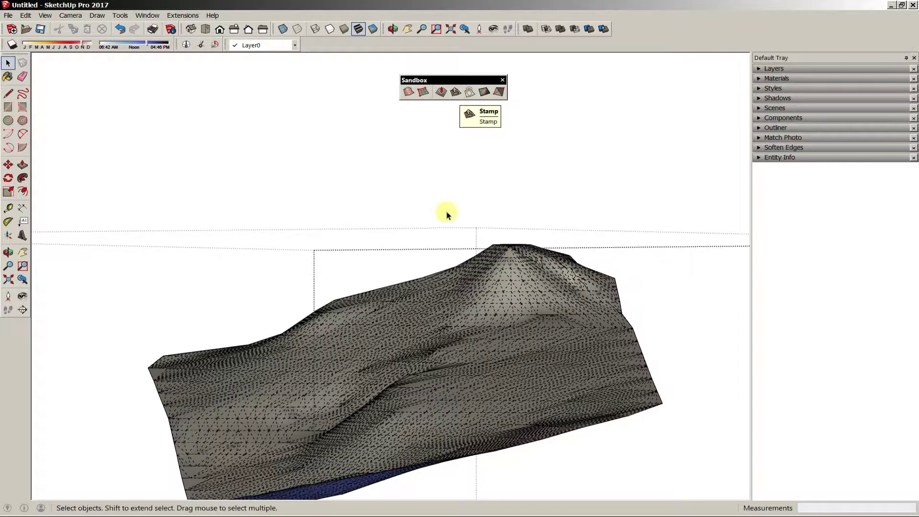
pyautogui.moveTo(445, 211); pyautogui.dragTo(461, 404, button='middle')
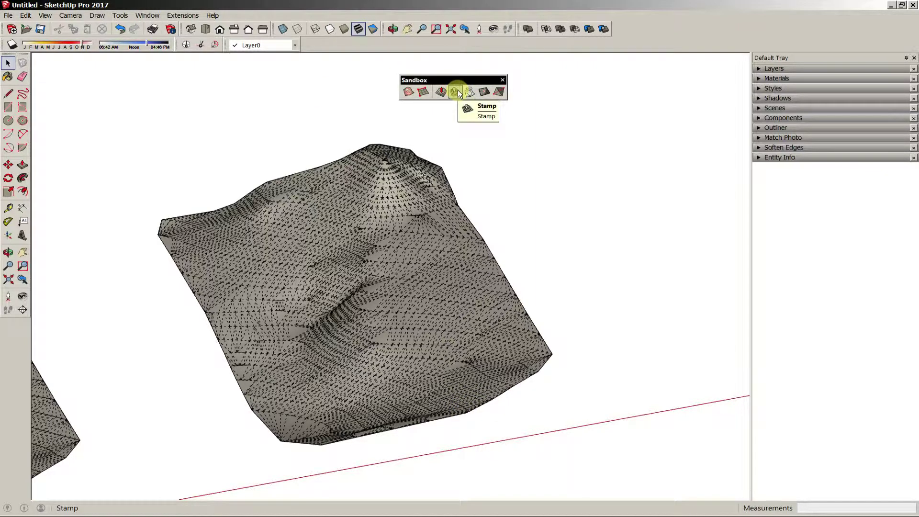
pyautogui.moveTo(564, 248); pyautogui.dragTo(509, 246, button='middle')
pyautogui.press('t')
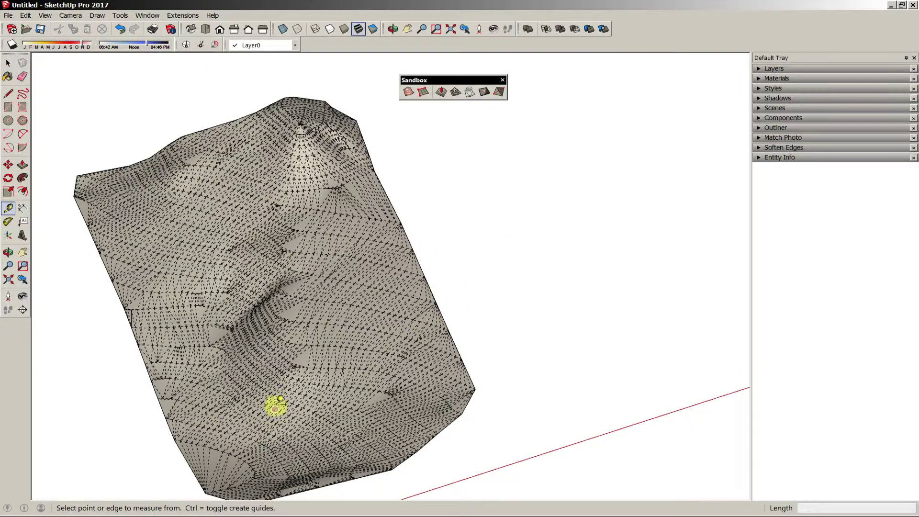
pyautogui.moveTo(274, 404); pyautogui.dragTo(306, 271, button='middle')
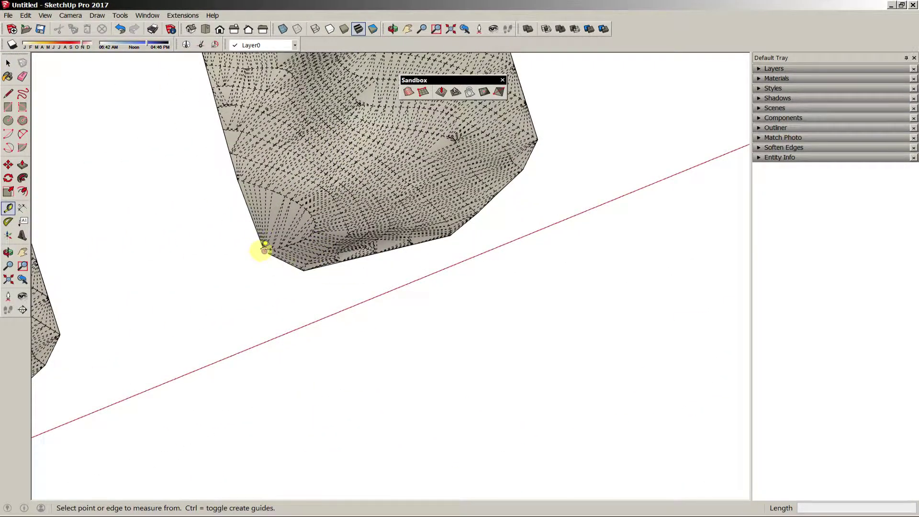
pyautogui.click(264, 251)
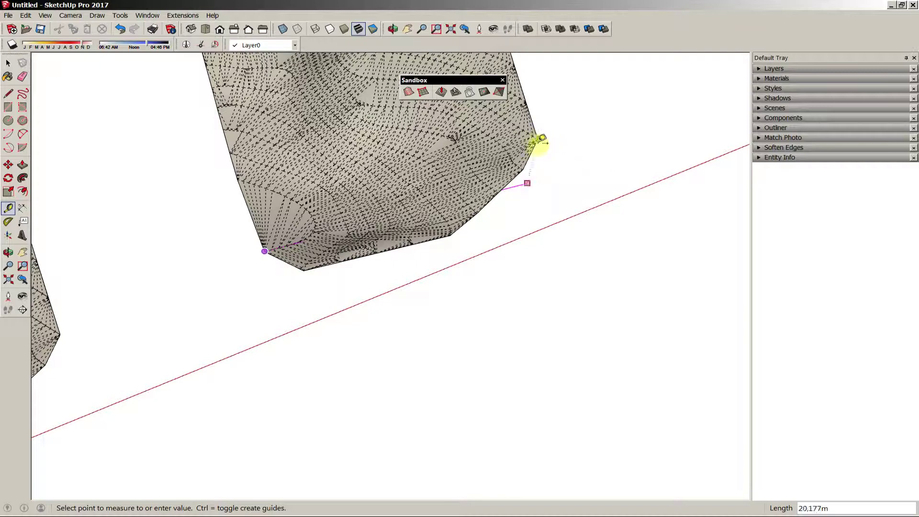
pyautogui.press('space')
# - Draw a short line parallel to the red axis in the empty area beside the terrain and erase it
pyautogui.keyDown('shift'); pyautogui.moveTo(634, 120); pyautogui.dragTo(464, 284, button='middle'); pyautogui.keyUp('shift')
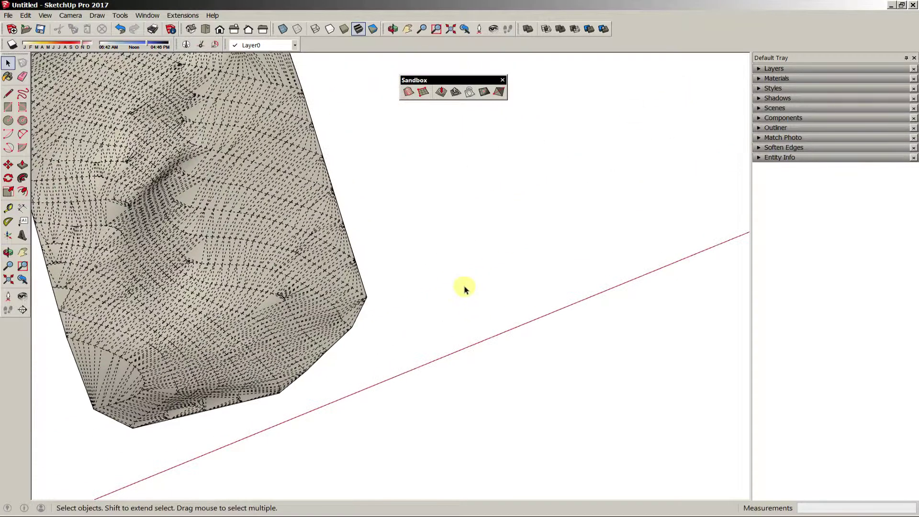
pyautogui.scroll(1, 461, 287)
pyautogui.press('l')
pyautogui.click(461, 274)
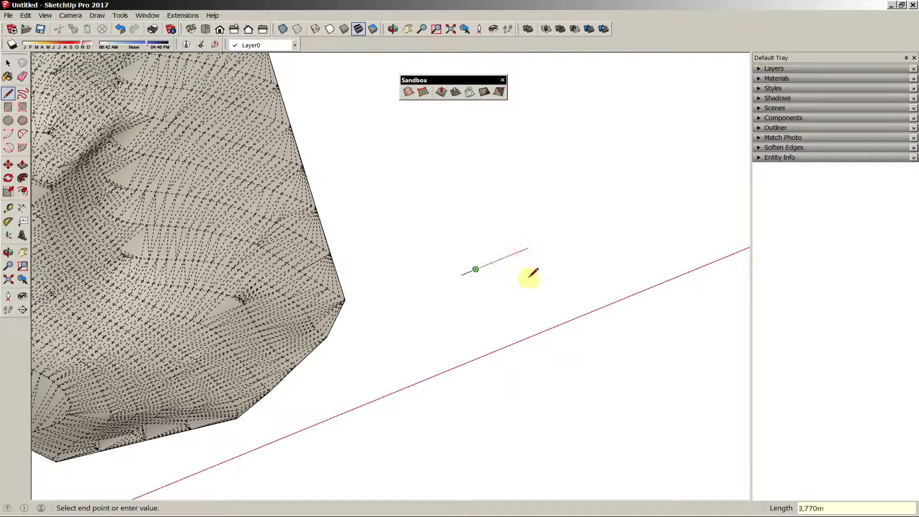
pyautogui.scroll(1, 494, 276)
pyautogui.click(471, 268)
pyautogui.press('space')
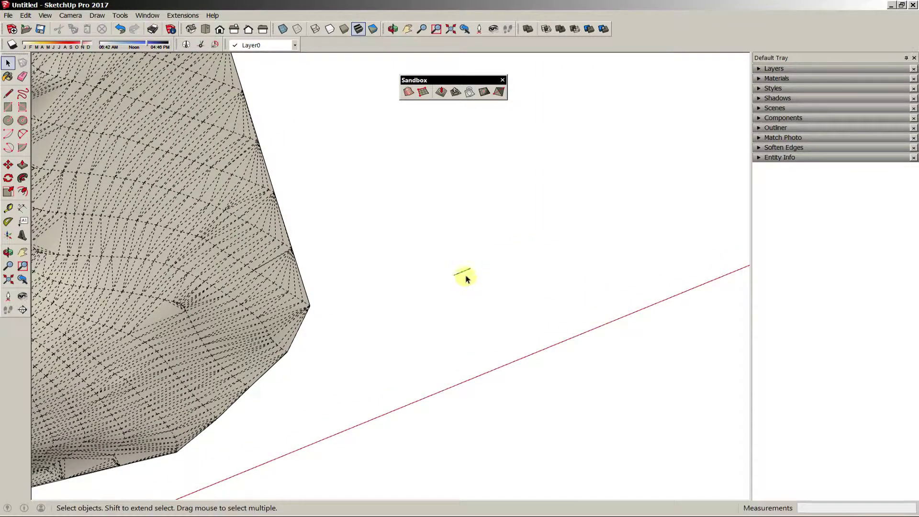
pyautogui.press('e')
# - Draw a closed 10 m by 15 m rectangle with the Line tool, parallel to the red and green axes, beside the copied terrain
pyautogui.press('l')
pyautogui.click(441, 292)
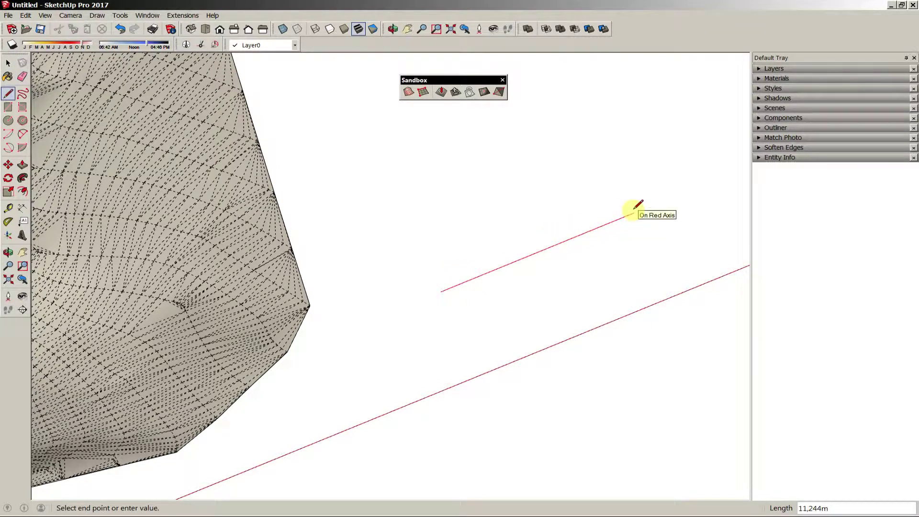
pyautogui.press('Return')
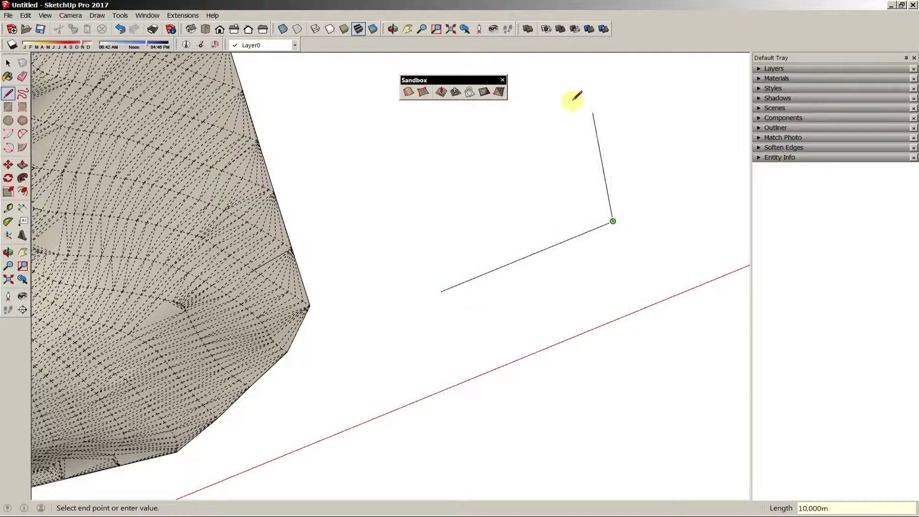
pyautogui.scroll(-5, 527, 199)
pyautogui.moveTo(576, 160); pyautogui.dragTo(608, 447, button='middle')
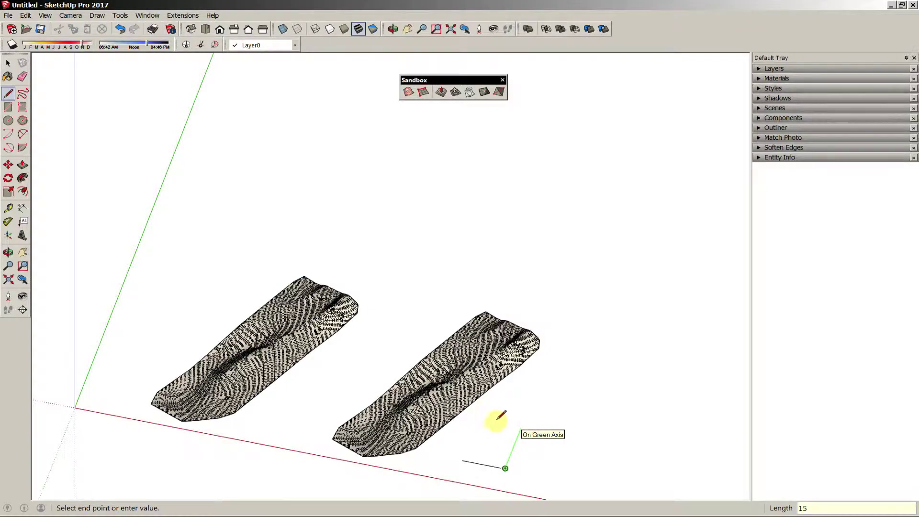
pyautogui.scroll(3, 501, 414)
pyautogui.press('Return')
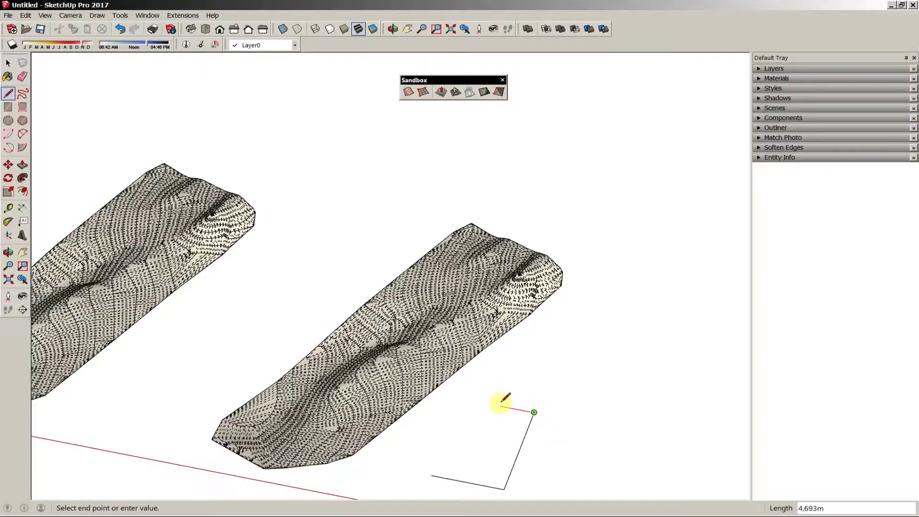
pyautogui.click(433, 476)
pyautogui.press('space')
# - Move the rectangular face over the copied terrain and raise it vertically until it floats above the slope
pyautogui.moveTo(486, 459); pyautogui.dragTo(627, 412, button='middle')
pyautogui.scroll(3, 569, 344)
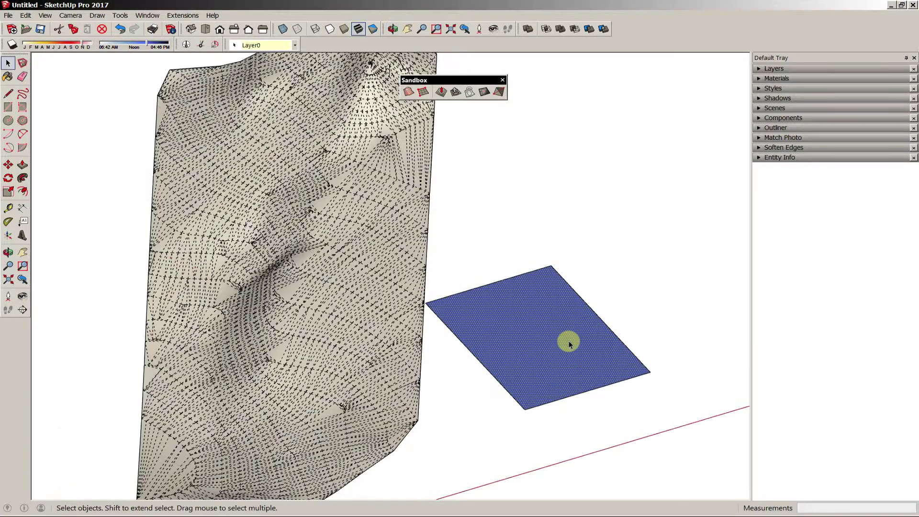
pyautogui.click(569, 343)
pyautogui.moveTo(558, 342); pyautogui.dragTo(584, 369, button='middle')
pyautogui.press('m')
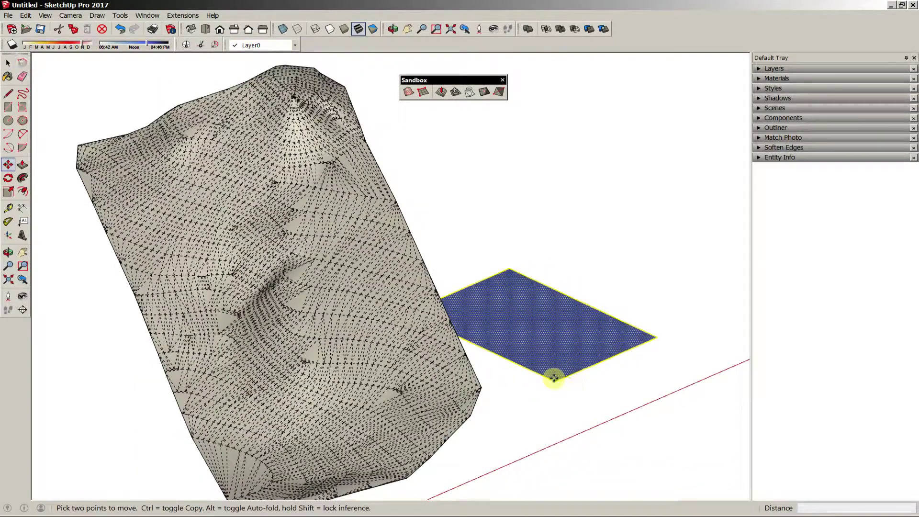
pyautogui.click(554, 377)
pyautogui.scroll(-3, 559, 364)
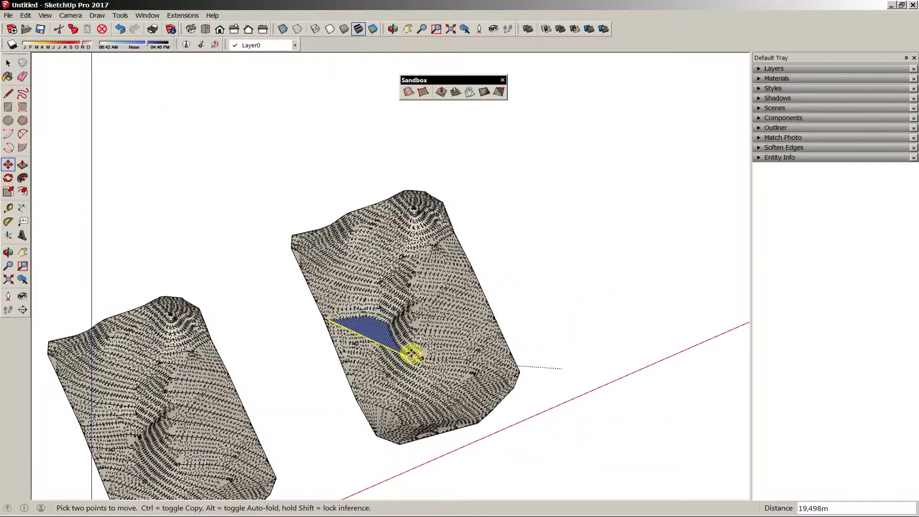
pyautogui.scroll(3, 430, 349)
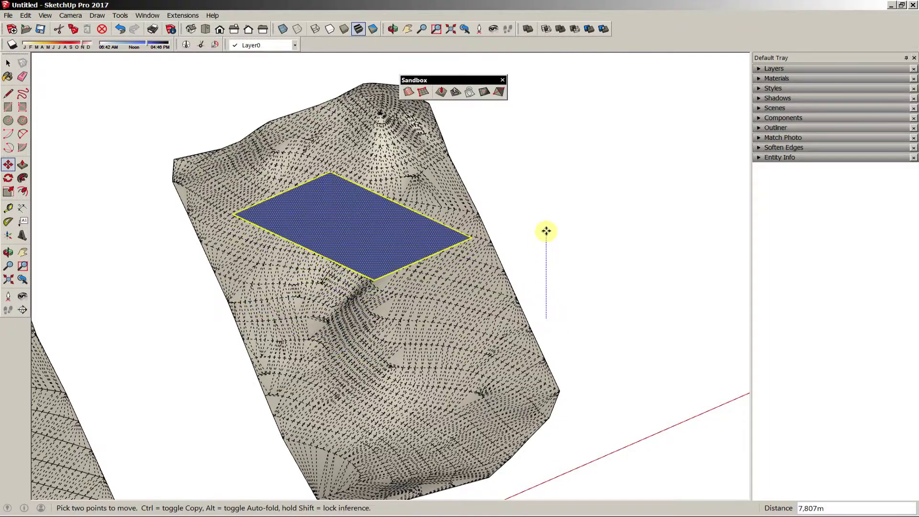
pyautogui.click(548, 229)
# - Rotate the floating rectangle horizontally about its corner so its long sides run along the terrain's length
pyautogui.press('o')
pyautogui.moveTo(358, 297); pyautogui.dragTo(527, 133)
pyautogui.press('m')
pyautogui.moveTo(527, 133); pyautogui.dragTo(432, 345, button='middle')
pyautogui.press('q')
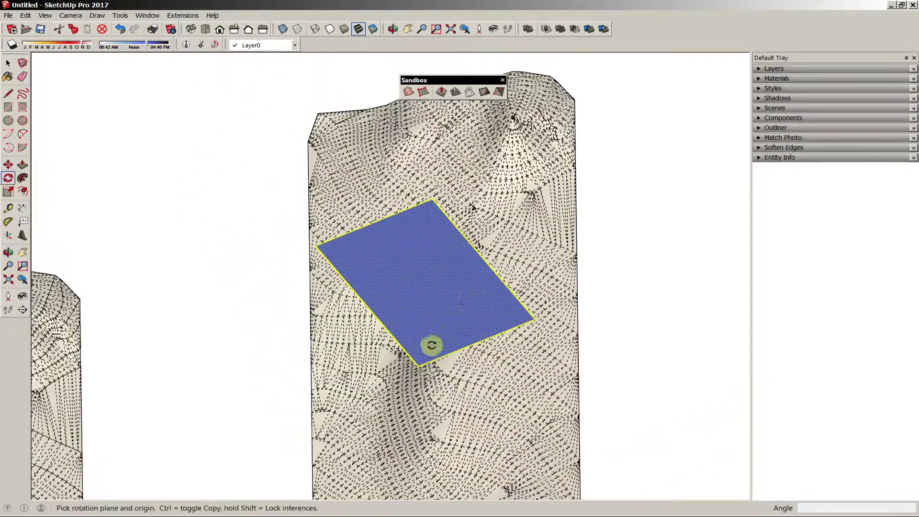
pyautogui.click(419, 364)
pyautogui.click(537, 321)
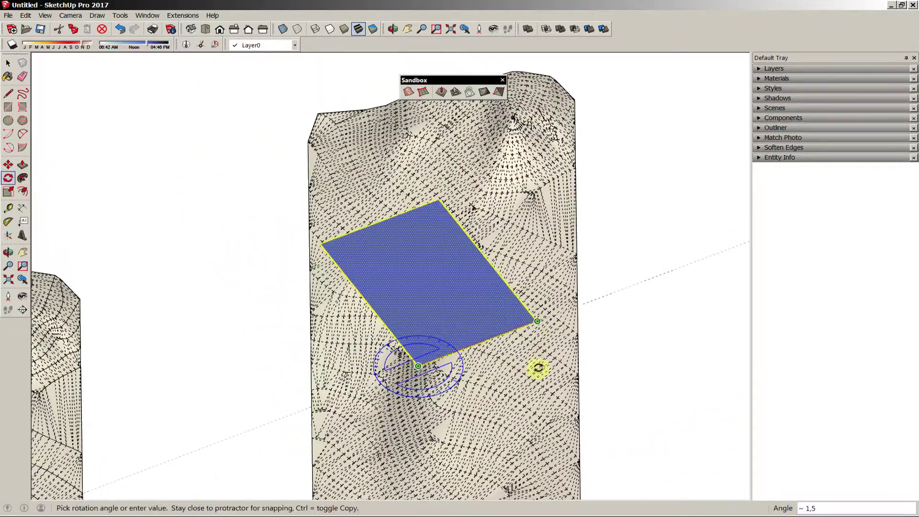
pyautogui.press('F2')
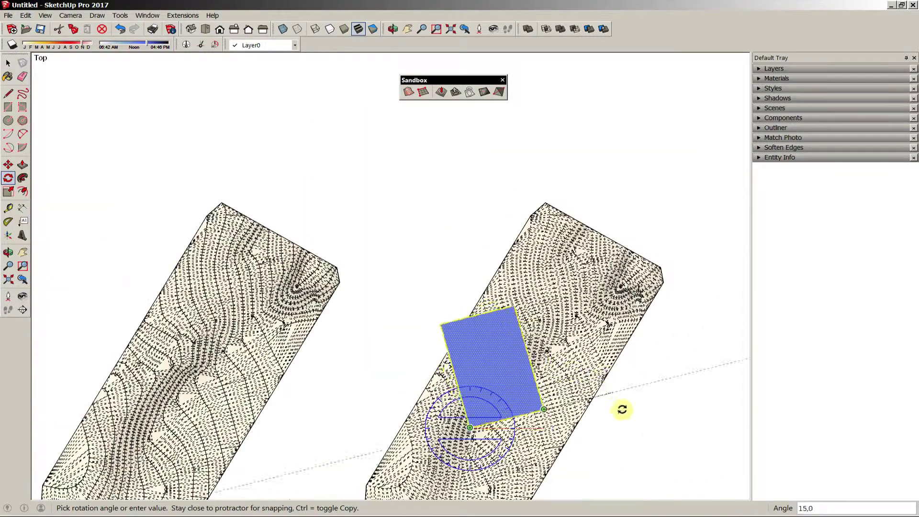
pyautogui.click(574, 484)
pyautogui.moveTo(573, 485); pyautogui.dragTo(330, 331, button='middle')
pyautogui.scroll(3, 615, 246)
pyautogui.press('m')
pyautogui.press('space')
pyautogui.press('v')
# - Stamp the floating rectangle into the copied terrain with the Sandbox Stamp tool, using an offset of 1.5 m
pyautogui.scroll(-3, 340, 327)
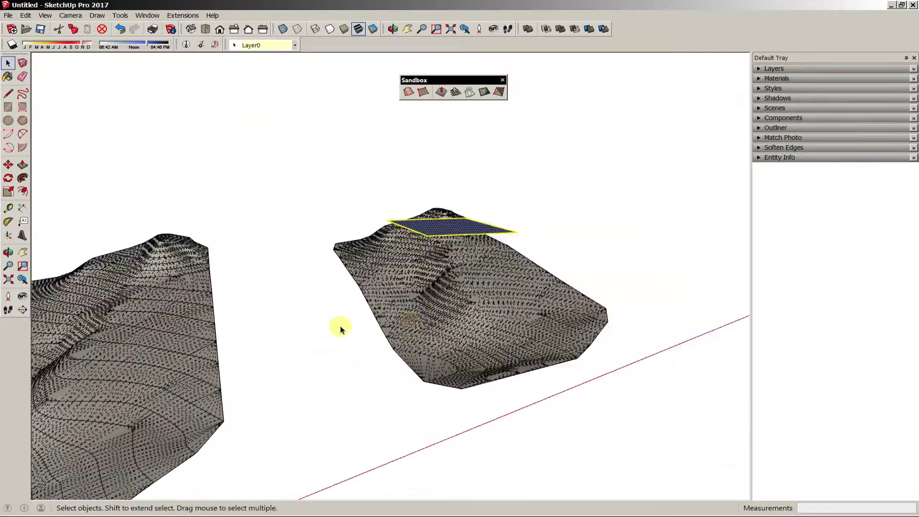
pyautogui.scroll(5, 473, 274)
pyautogui.click(598, 231)
pyautogui.moveTo(342, 301); pyautogui.dragTo(465, 322, button='middle')
pyautogui.click(421, 211)
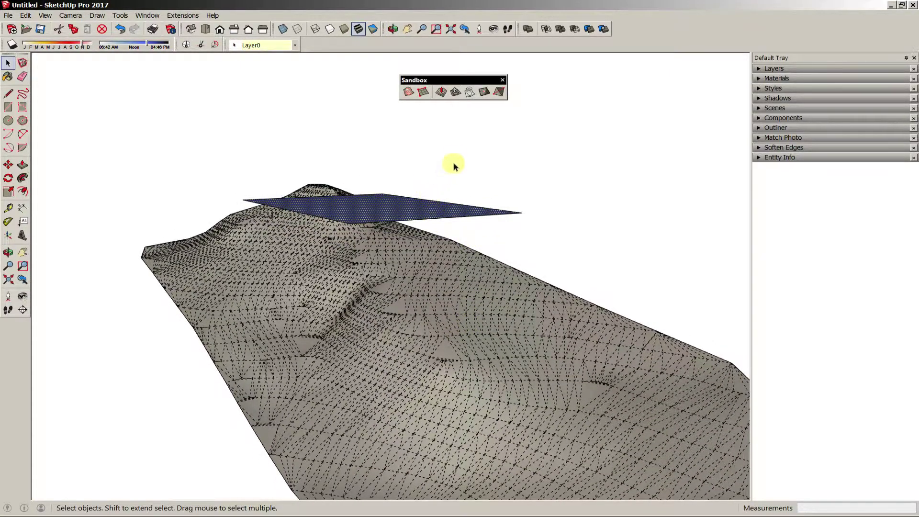
pyautogui.click(457, 94)
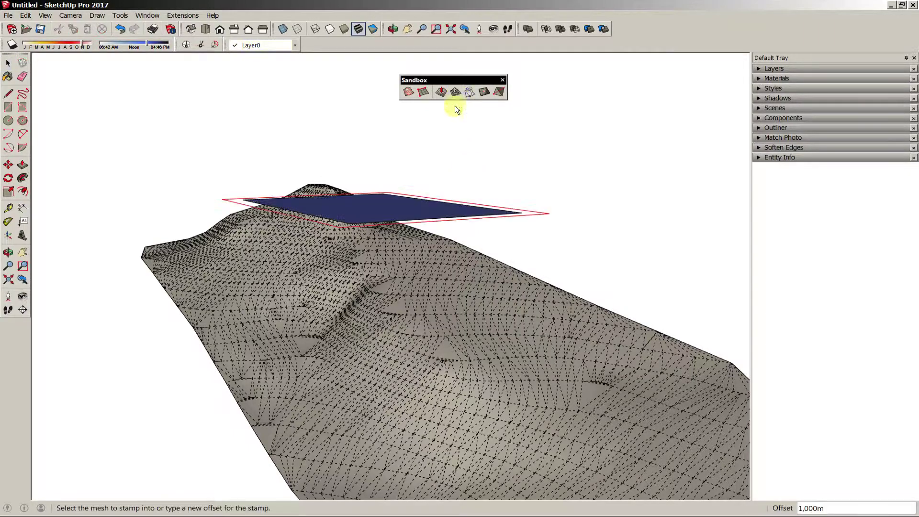
pyautogui.click(418, 279)
pyautogui.moveTo(418, 278); pyautogui.dragTo(461, 305, button='middle')
pyautogui.scroll(2, 429, 278)
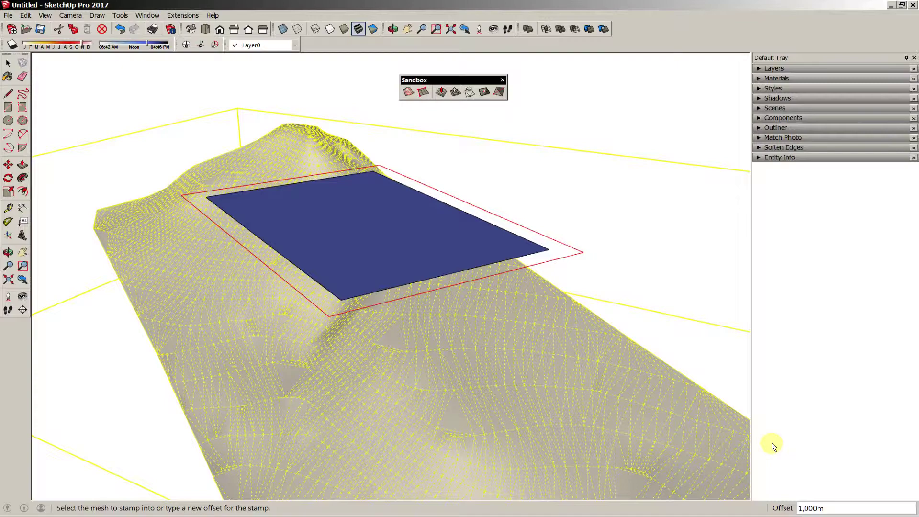
pyautogui.write('1,5')
pyautogui.click(427, 381)
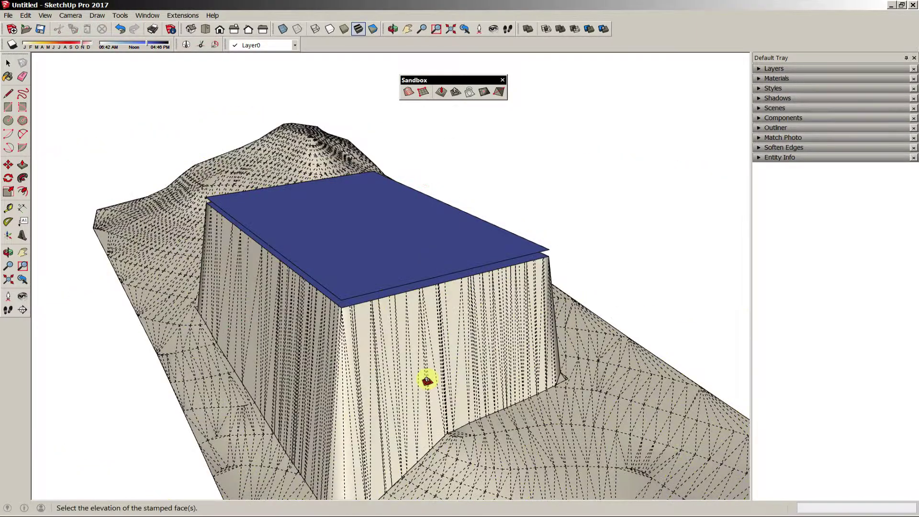
# - Lower the stamped platform until its uphill side cuts into the slope and fix its elevation there
pyautogui.scroll(-3, 427, 380)
pyautogui.moveTo(426, 375); pyautogui.dragTo(427, 236, button='middle')
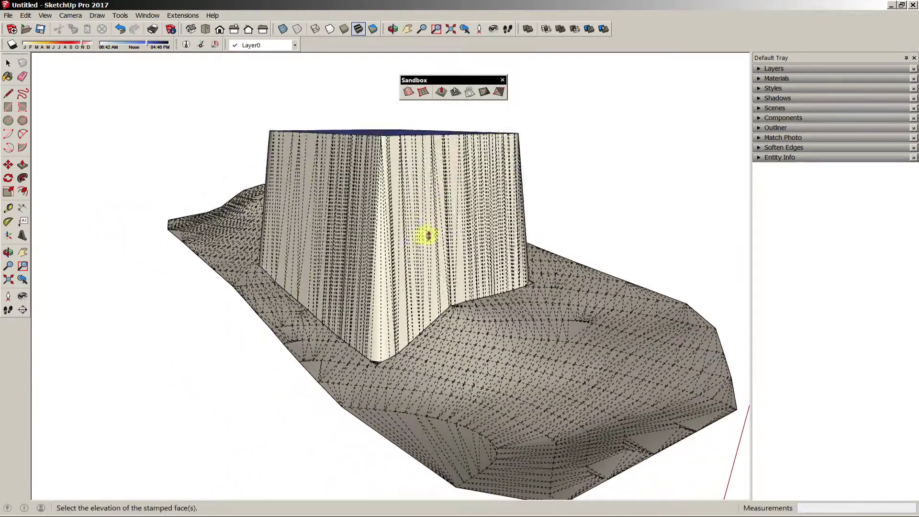
pyautogui.scroll(3, 392, 386)
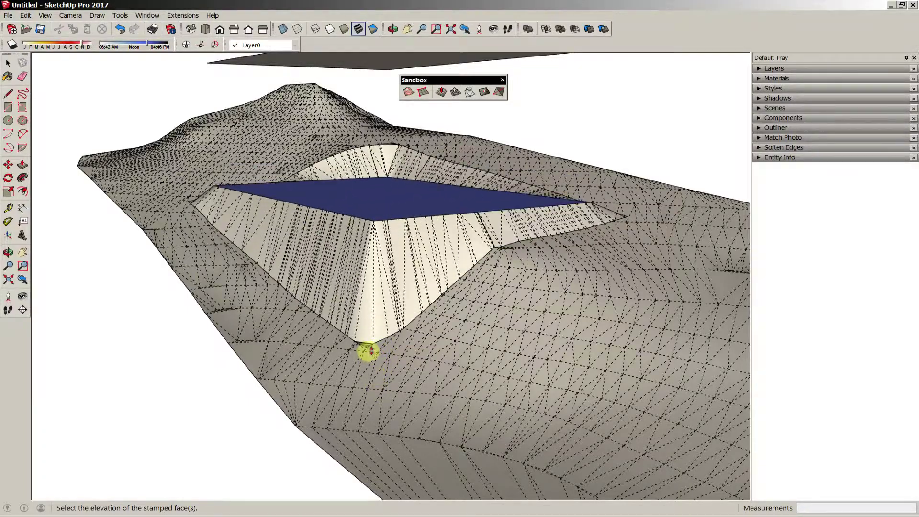
pyautogui.click(370, 353)
# - Delete the original rectangle floating above the stamped terrain, together with its edges
pyautogui.moveTo(567, 266); pyautogui.dragTo(435, 220, button='middle')
pyautogui.press('space')
pyautogui.doubleClick(426, 118)
pyautogui.press('Delete')
pyautogui.scroll(-3, 477, 277)
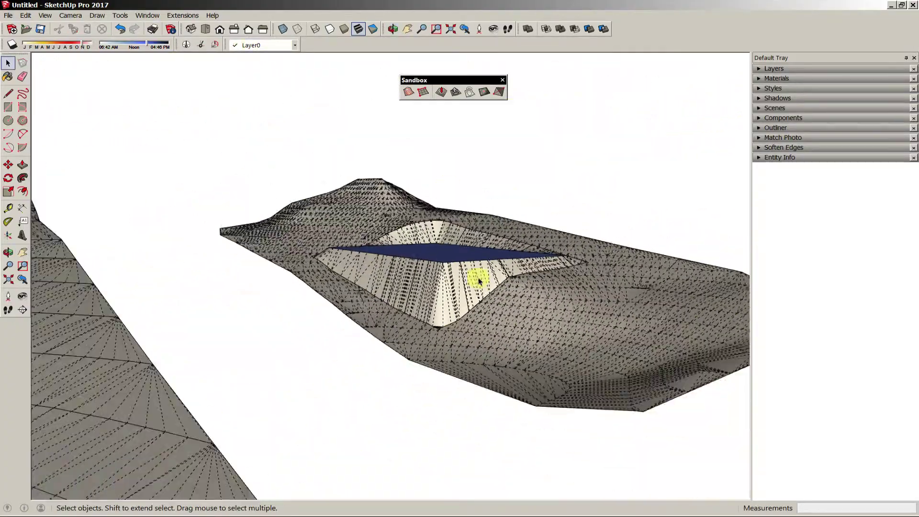
# - Examine the stamped platform and its embankment slopes from several sides
pyautogui.moveTo(479, 280); pyautogui.dragTo(408, 246, button='middle')
pyautogui.scroll(5, 365, 324)
pyautogui.moveTo(365, 324); pyautogui.dragTo(176, 450, button='middle')
pyautogui.scroll(-5, 354, 363)
pyautogui.moveTo(356, 361); pyautogui.dragTo(391, 199, button='middle')
pyautogui.scroll(2, 479, 265)
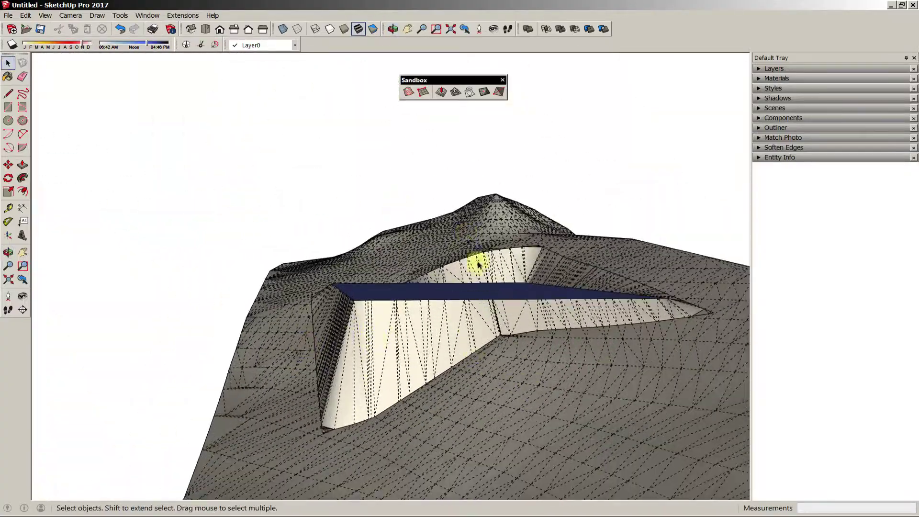
pyautogui.moveTo(418, 315); pyautogui.dragTo(528, 303, button='middle')
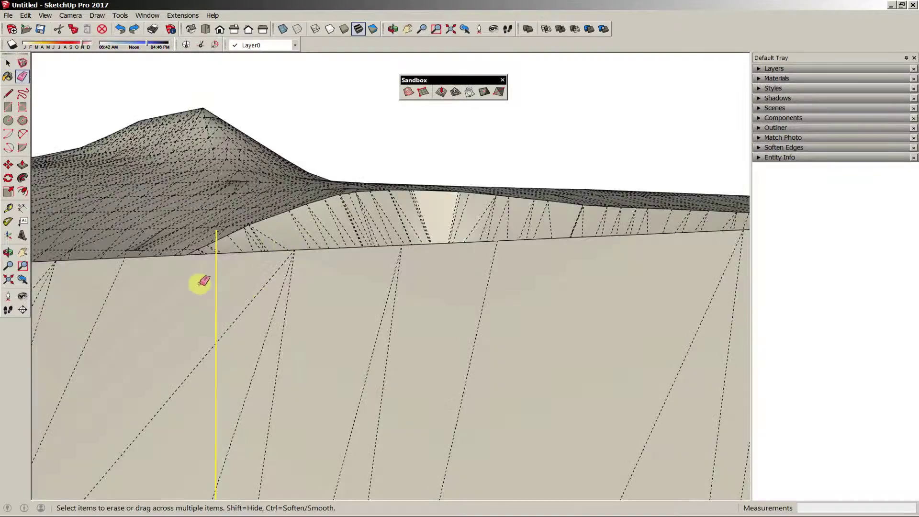
pyautogui.moveTo(358, 201); pyautogui.dragTo(348, 305, button='middle')
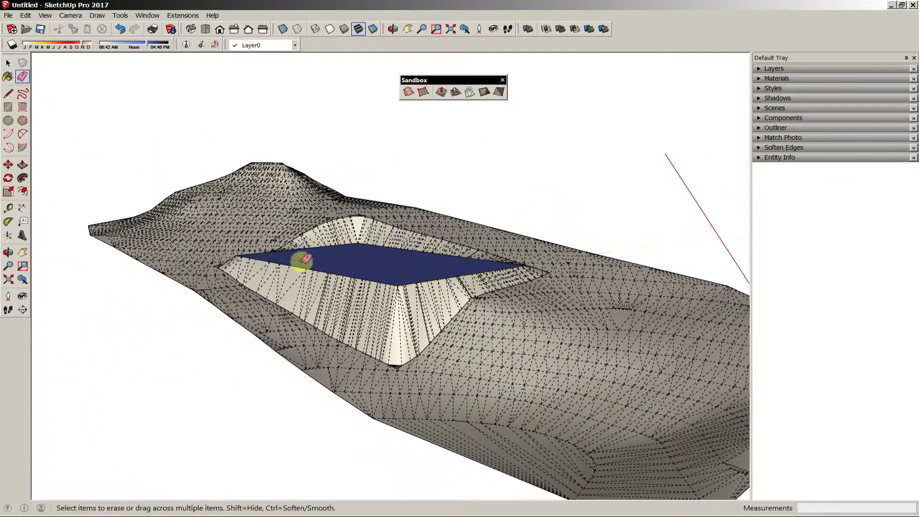
pyautogui.moveTo(463, 257); pyautogui.dragTo(310, 245, button='middle')
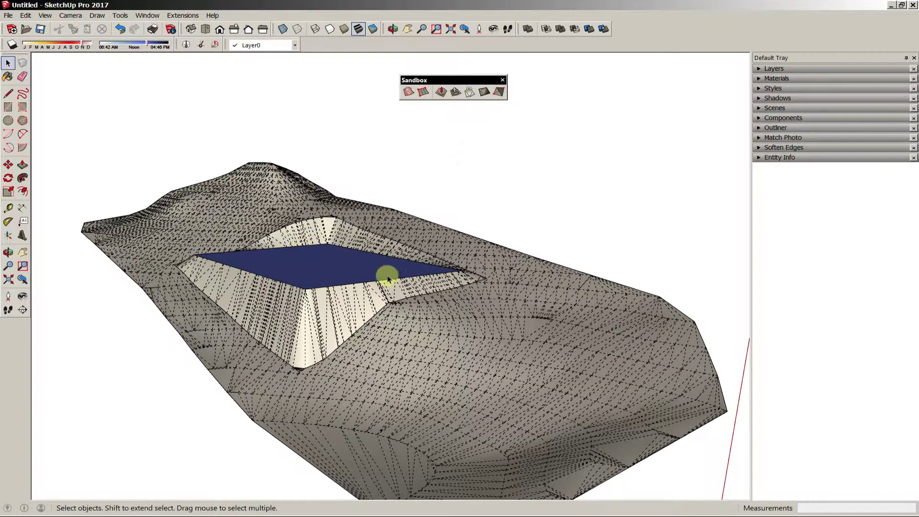
pyautogui.moveTo(384, 262); pyautogui.dragTo(488, 106, button='middle')
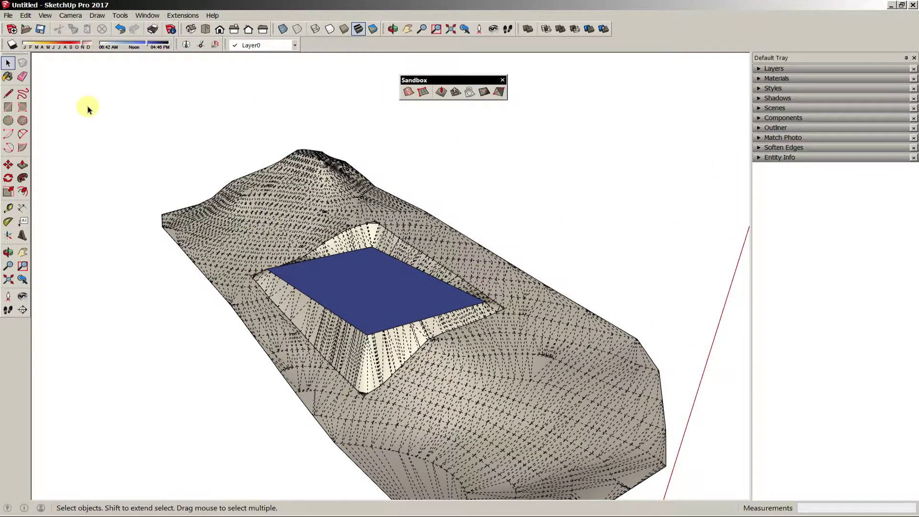
# - Turn off the display of hidden geometry and open the stamped terrain group for editing
pyautogui.click(45, 16)
pyautogui.click(57, 52)
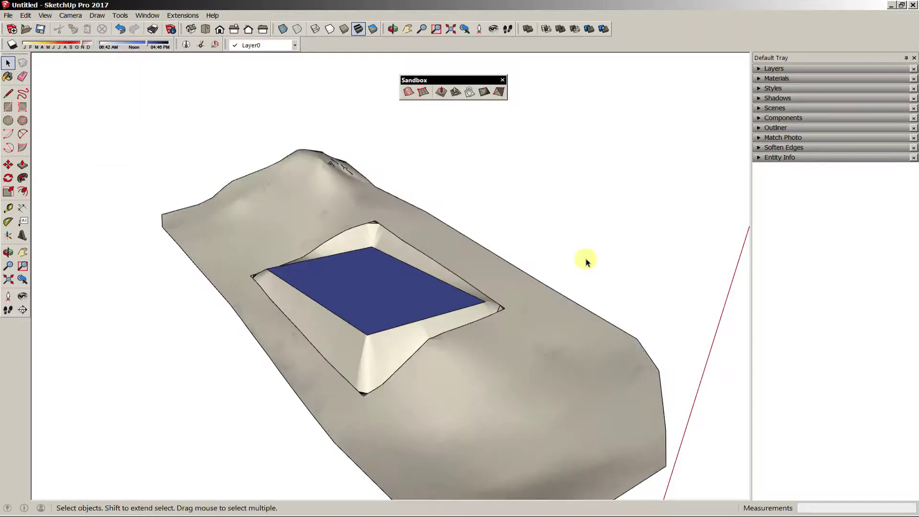
pyautogui.click(536, 371)
pyautogui.keyDown('shift'); pyautogui.moveTo(529, 375); pyautogui.dragTo(529, 257, button='middle'); pyautogui.keyUp('shift')
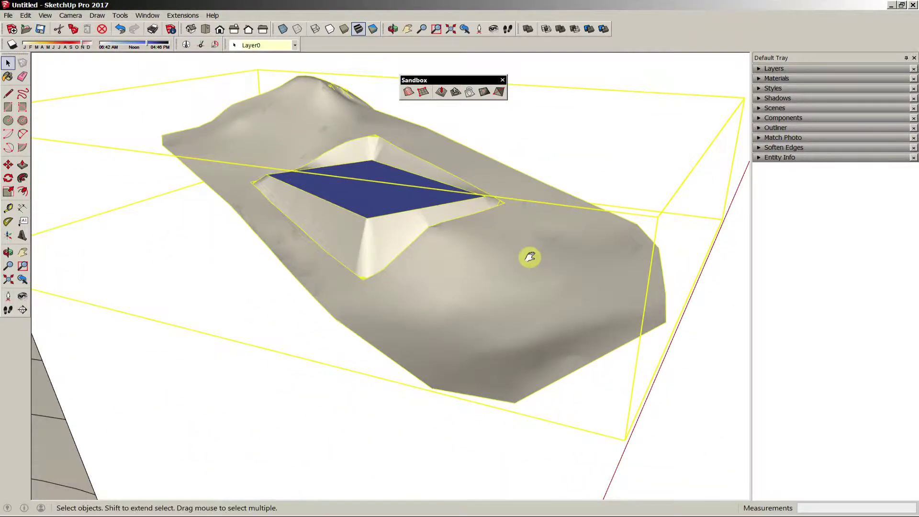
pyautogui.doubleClick(529, 260)
pyautogui.scroll(3, 513, 256)
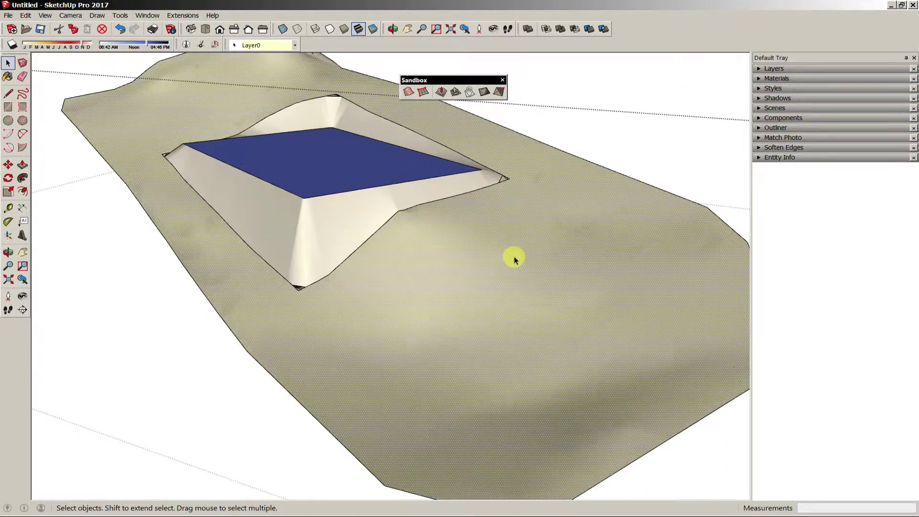
pyautogui.scroll(-3, 514, 256)
# - Soften and smooth all connected edges of the stamped terrain, lowering the angle between normals below 52.7 degrees, and leave the group
pyautogui.tripleClick(516, 254)
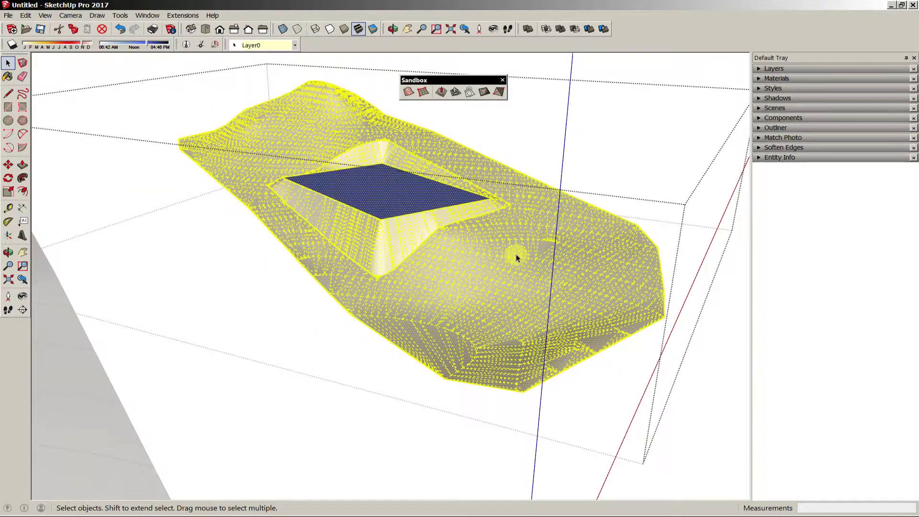
pyautogui.rightClick(567, 231)
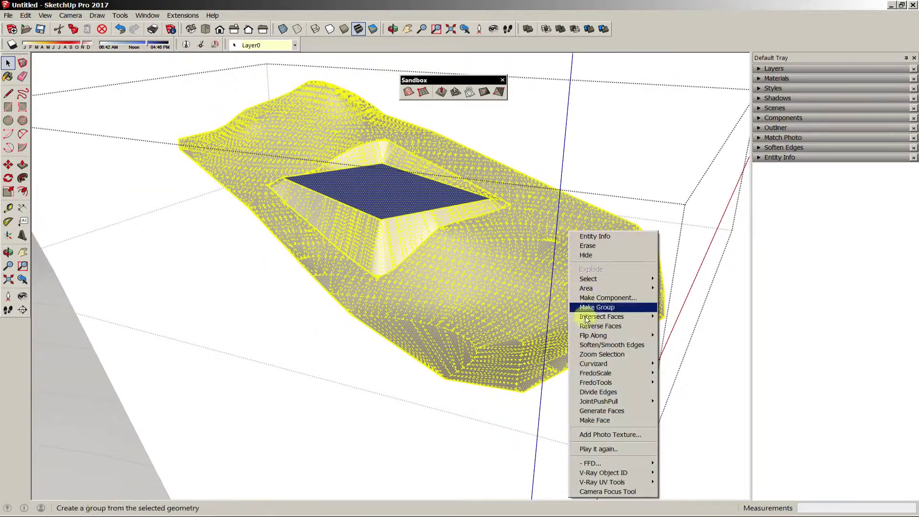
pyautogui.click(615, 346)
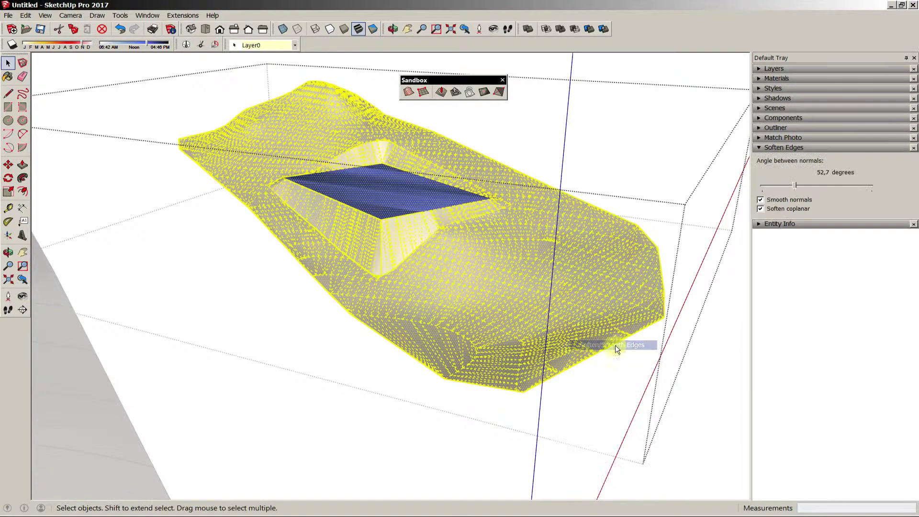
pyautogui.moveTo(794, 186)
pyautogui.mouseDown()
pyautogui.moveTo(810, 186)
pyautogui.moveTo(765, 186)
pyautogui.moveTo(811, 187)
pyautogui.moveTo(785, 188)
pyautogui.mouseUp()
pyautogui.click(782, 150)
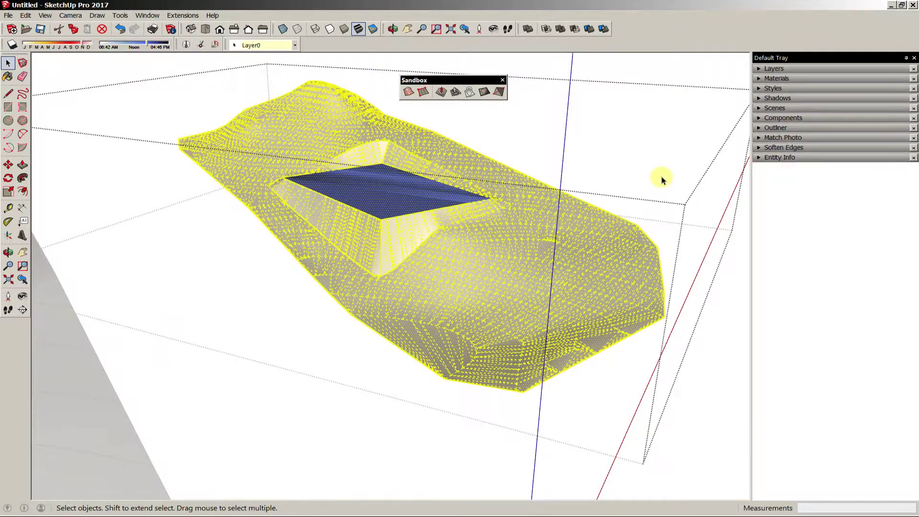
pyautogui.click(660, 179)
pyautogui.click(705, 387)
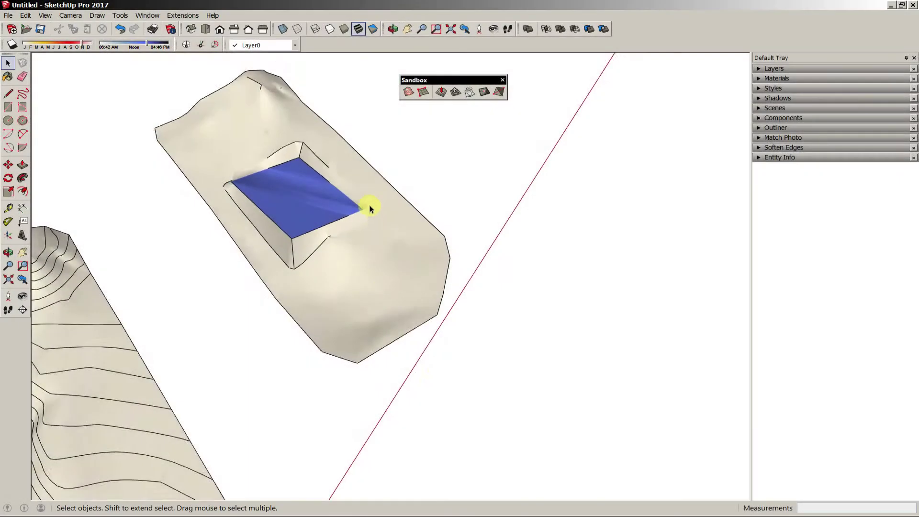
# - Examine the softened terrain and its stamped platform from above, alongside the original contour terrain
pyautogui.scroll(2, 373, 205)
pyautogui.scroll(-2, 408, 219)
pyautogui.moveTo(408, 219); pyautogui.dragTo(353, 319, button='middle')
pyautogui.moveTo(406, 275); pyautogui.dragTo(383, 256, button='middle')
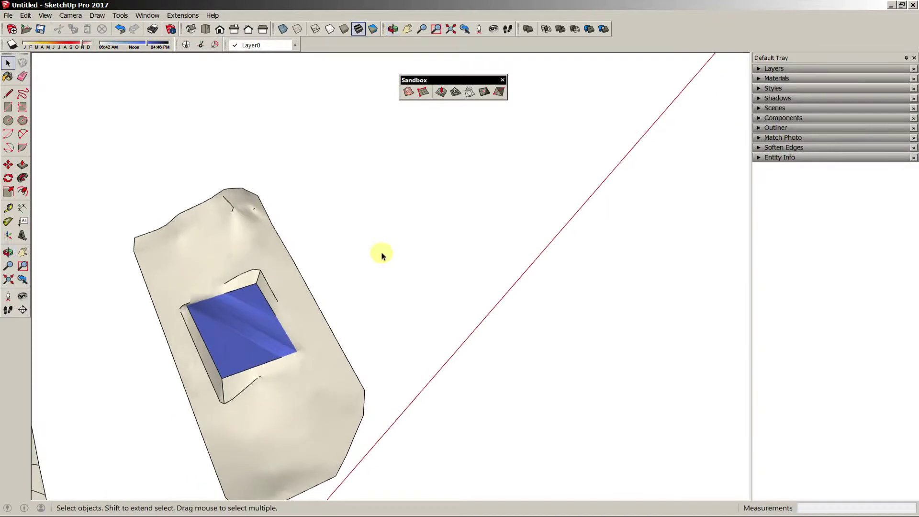
pyautogui.moveTo(331, 394); pyautogui.dragTo(310, 316, button='middle')
pyautogui.moveTo(597, 250); pyautogui.dragTo(515, 382, button='middle')
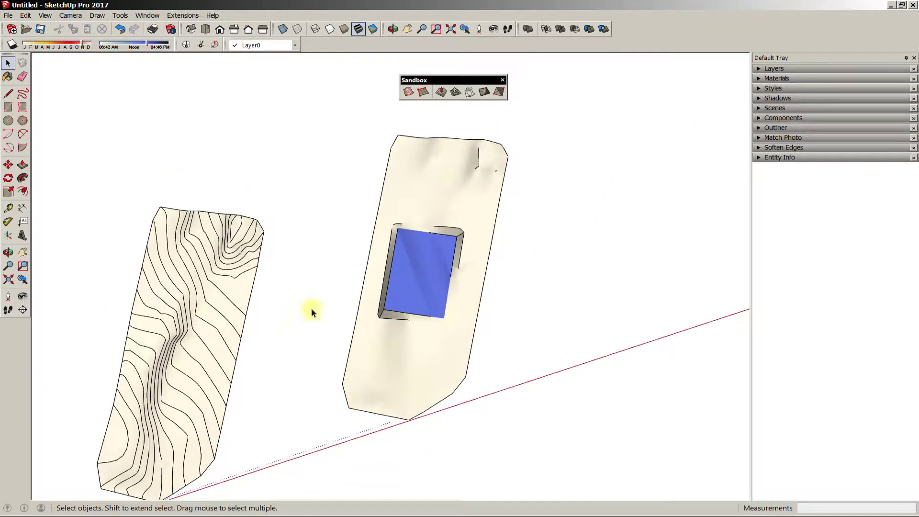
pyautogui.moveTo(552, 285)
pyautogui.keyDown('shift'); pyautogui.mouseDown(button='middle')
pyautogui.moveTo(501, 314)
pyautogui.moveTo(523, 338)
pyautogui.moveTo(408, 310)
pyautogui.mouseUp(button='middle'); pyautogui.keyUp('shift')
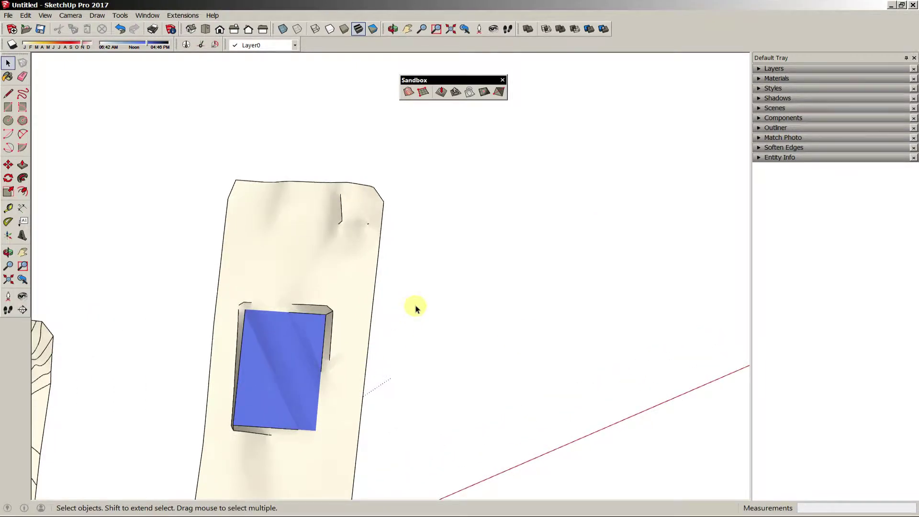
# - Rotate the whole stamped terrain about a point on its platform's near edge until that edge is parallel to the red axis
pyautogui.press('l')
pyautogui.press('space')
pyautogui.scroll(-4, 413, 299)
pyautogui.moveTo(287, 450); pyautogui.dragTo(434, 200)
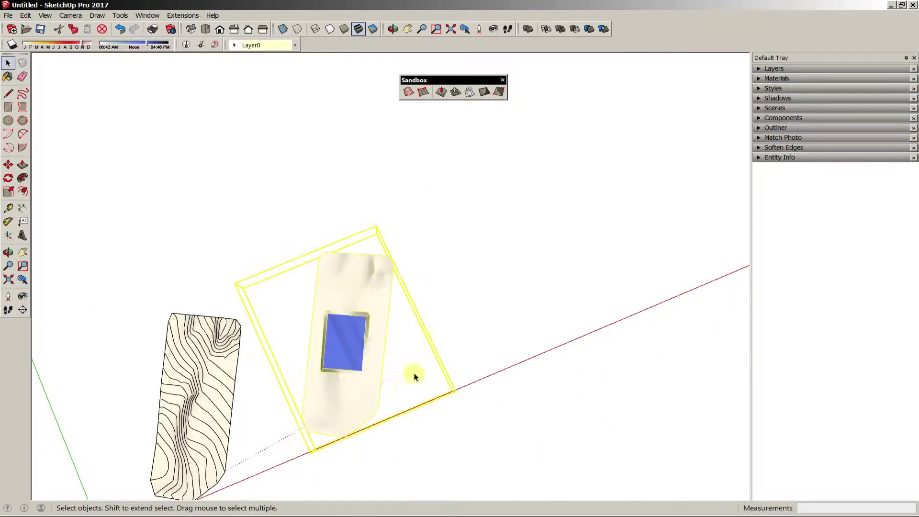
pyautogui.keyDown('shift'); pyautogui.moveTo(415, 375); pyautogui.dragTo(502, 193, button='middle'); pyautogui.keyUp('shift')
pyautogui.scroll(3, 437, 180)
pyautogui.press('q')
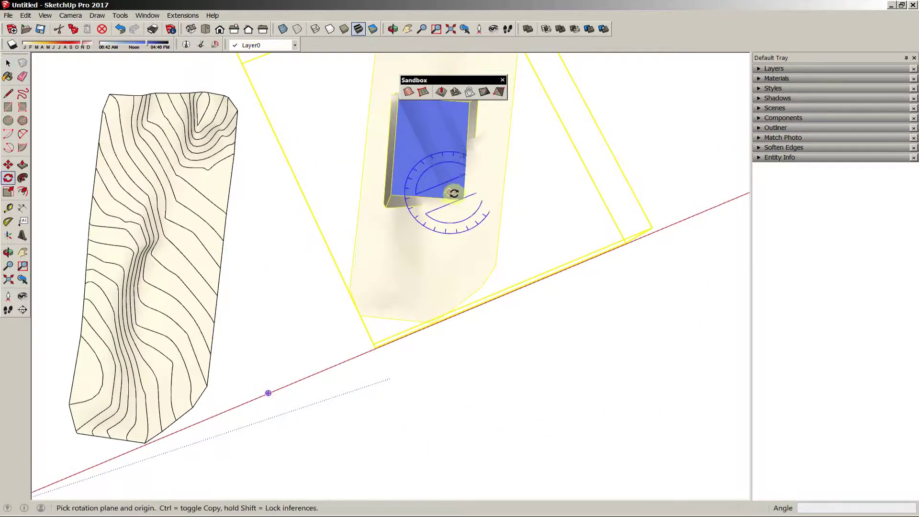
pyautogui.scroll(3, 463, 198)
pyautogui.click(437, 196)
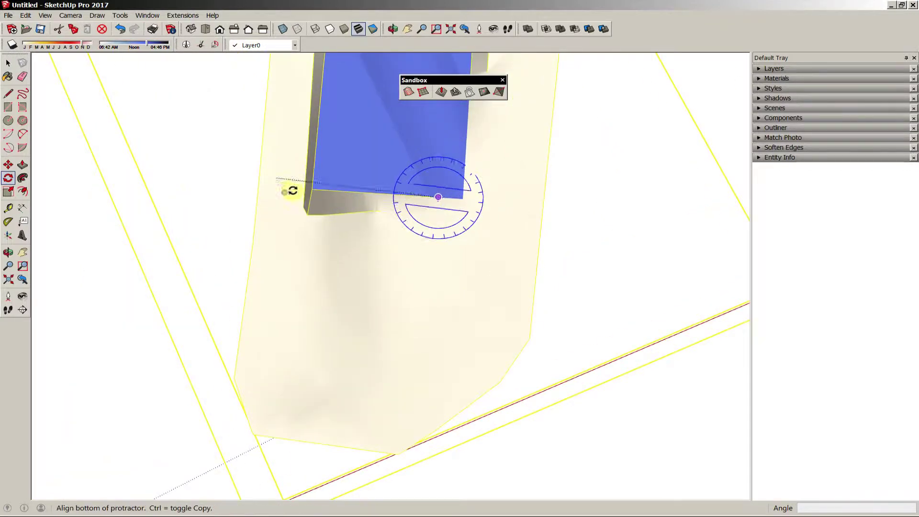
pyautogui.click(314, 191)
pyautogui.scroll(-3, 300, 187)
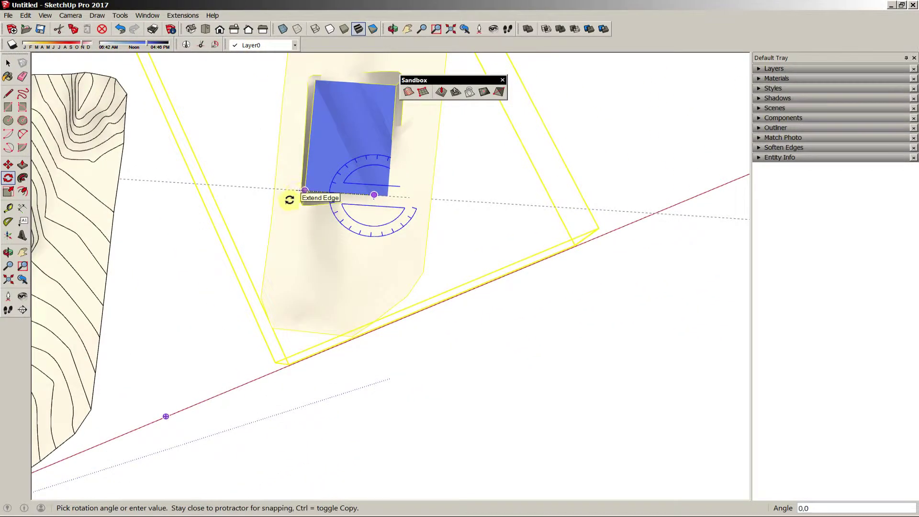
pyautogui.click(255, 242)
pyautogui.press('space')
pyautogui.scroll(-1, 523, 345)
pyautogui.click(551, 299)
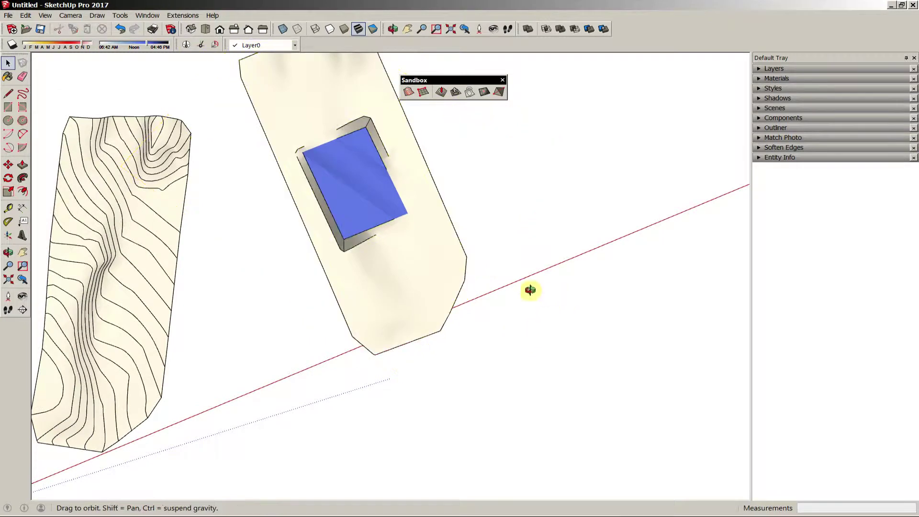
# - Delete the original terrain surface, keeping its contour lines
pyautogui.moveTo(529, 291); pyautogui.dragTo(478, 183, button='middle')
pyautogui.keyDown('shift'); pyautogui.moveTo(60, 267); pyautogui.dragTo(170, 276, button='middle'); pyautogui.keyUp('shift')
pyautogui.click(271, 144)
pyautogui.press('Delete')
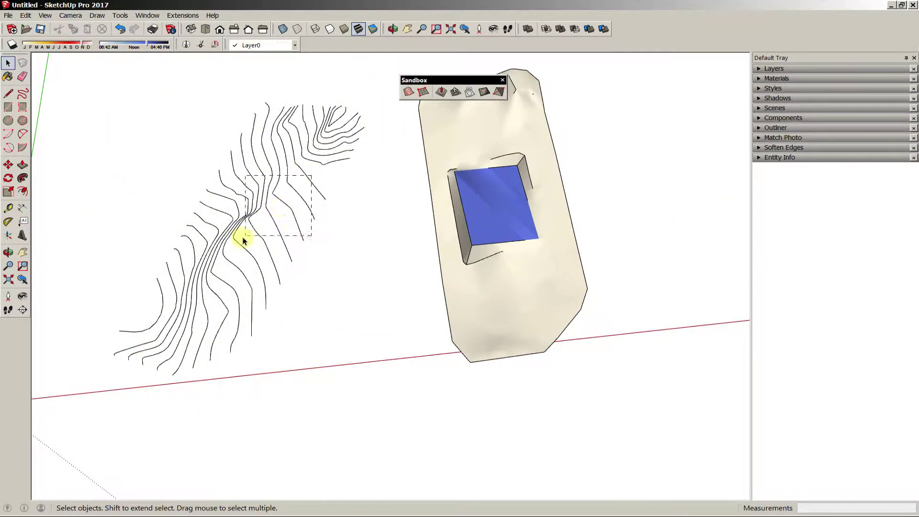
pyautogui.moveTo(242, 239); pyautogui.dragTo(241, 239)
pyautogui.moveTo(167, 382); pyautogui.dragTo(149, 385)
pyautogui.click(368, 263)
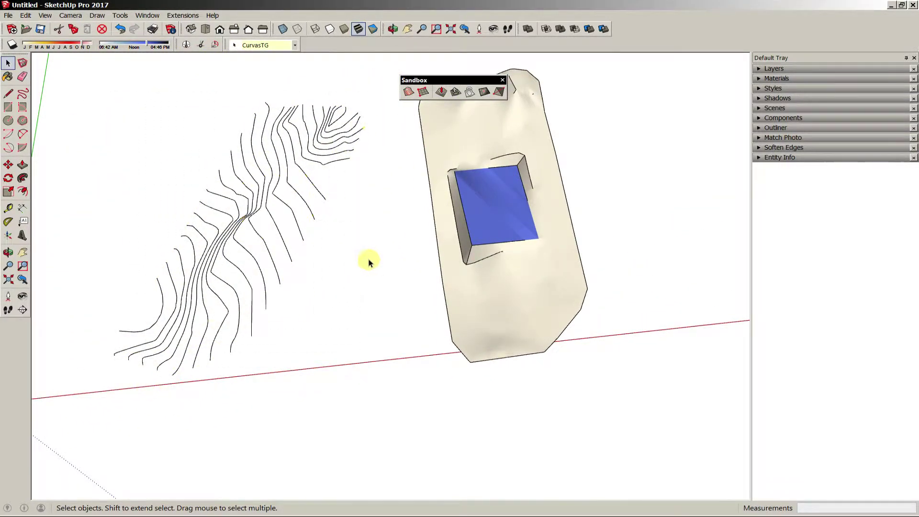
# - Move the stamped terrain farther away from the contour lines
pyautogui.click(515, 245)
pyautogui.scroll(-3, 506, 273)
pyautogui.press('m')
pyautogui.click(406, 312)
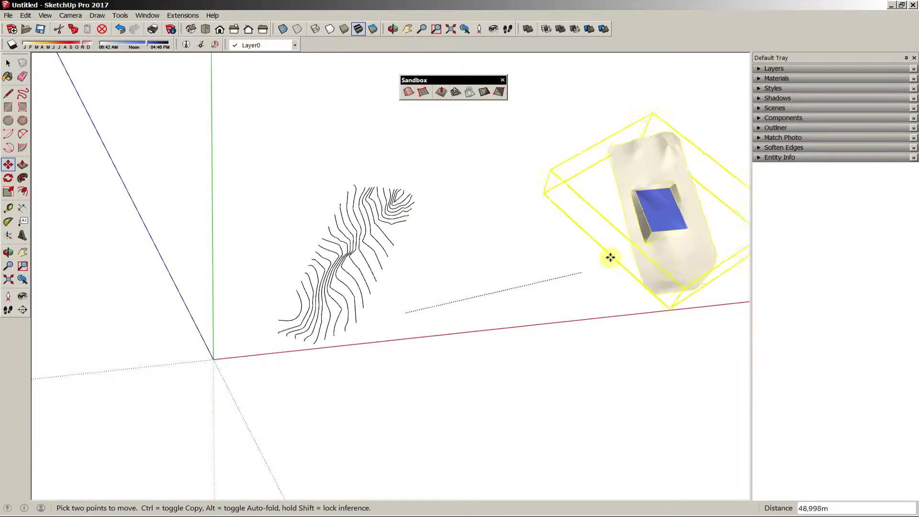
pyautogui.click(660, 264)
pyautogui.press('space')
pyautogui.click(652, 269)
pyautogui.keyDown('shift'); pyautogui.moveTo(697, 240); pyautogui.dragTo(237, 328, button='middle'); pyautogui.keyUp('shift')
pyautogui.scroll(5, 246, 327)
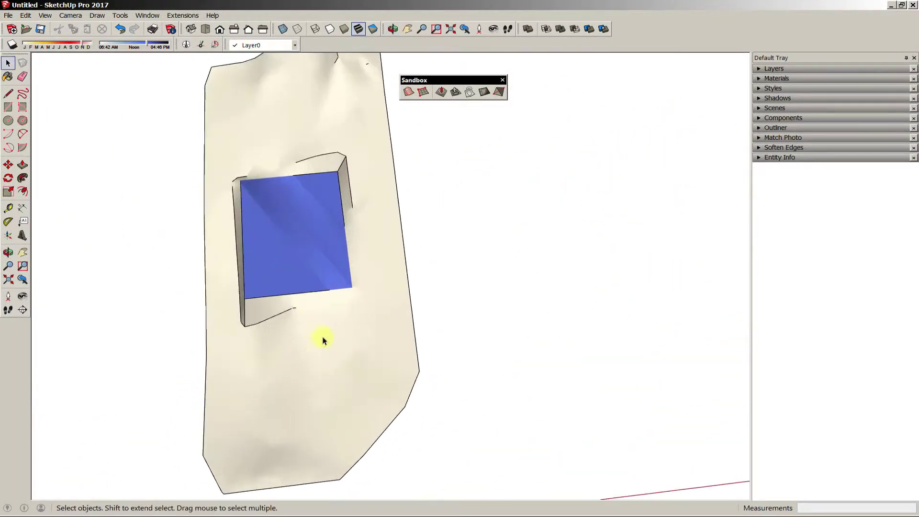
# - Draw a long 3 m wide rectangular strip beside the stamped terrain with the Line tool, its long sides parallel to the green axis
pyautogui.scroll(-1, 309, 320)
pyautogui.keyDown('shift'); pyautogui.moveTo(310, 320); pyautogui.dragTo(422, 302, button='middle'); pyautogui.keyUp('shift')
pyautogui.press('l')
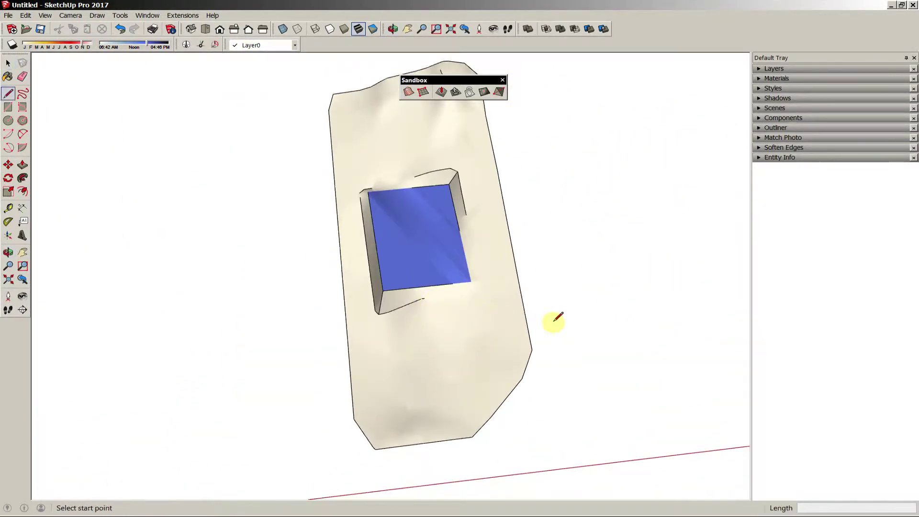
pyautogui.click(559, 262)
pyautogui.click(587, 355)
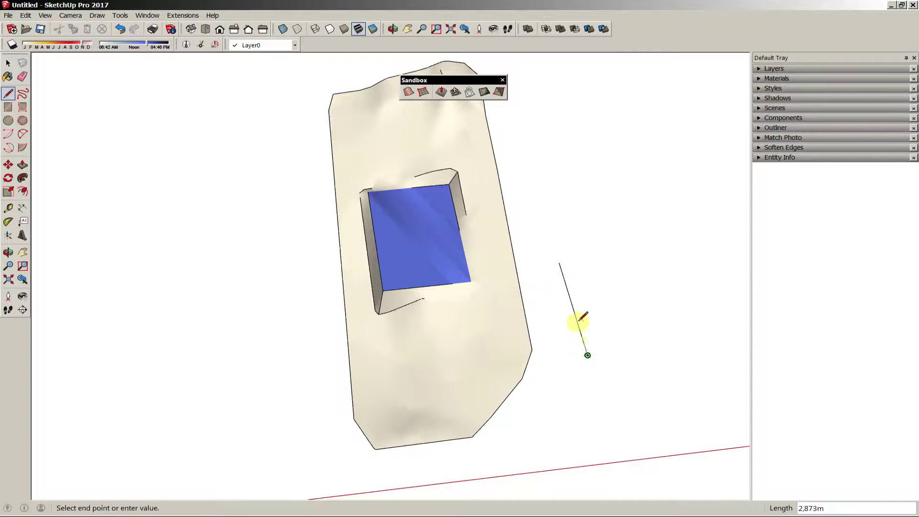
pyautogui.press('F2')
pyautogui.scroll(3, 552, 378)
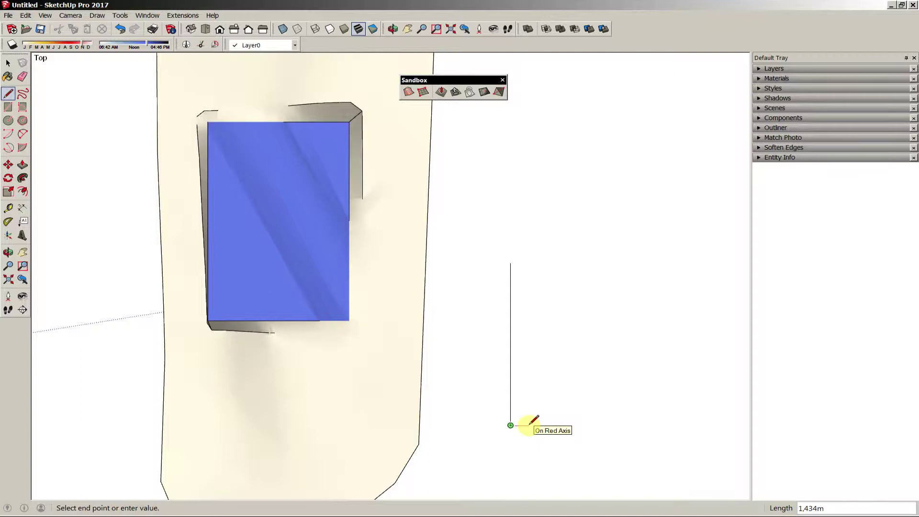
pyautogui.write('3')
pyautogui.press('Return')
pyautogui.click(549, 263)
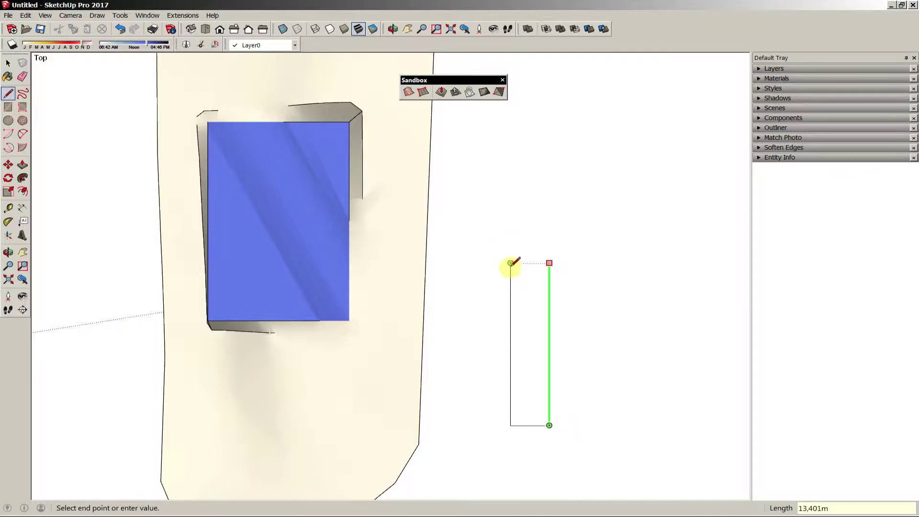
pyautogui.click(510, 262)
pyautogui.scroll(-2, 525, 205)
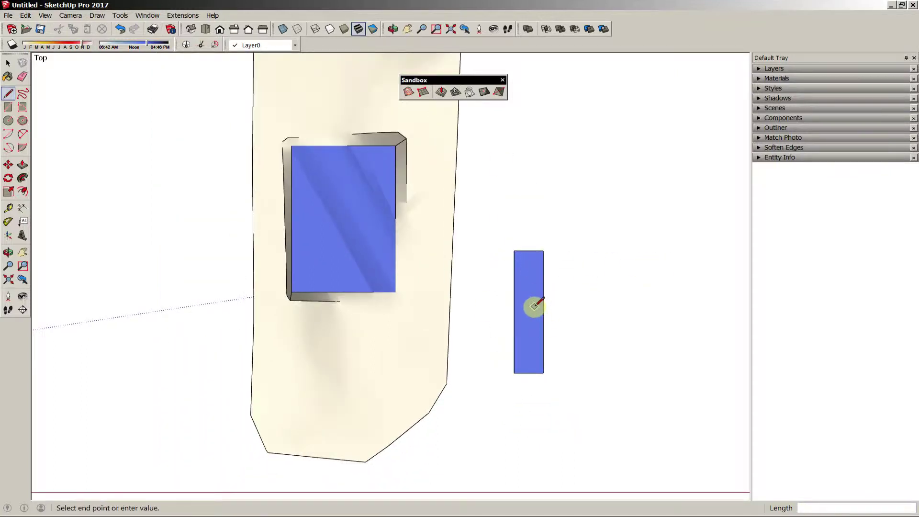
# - Turn on X-ray display and move the strip over the terrain so its end meets the platform's near corner
pyautogui.press('space')
pyautogui.click(529, 308)
pyautogui.press('m')
pyautogui.click(663, 291)
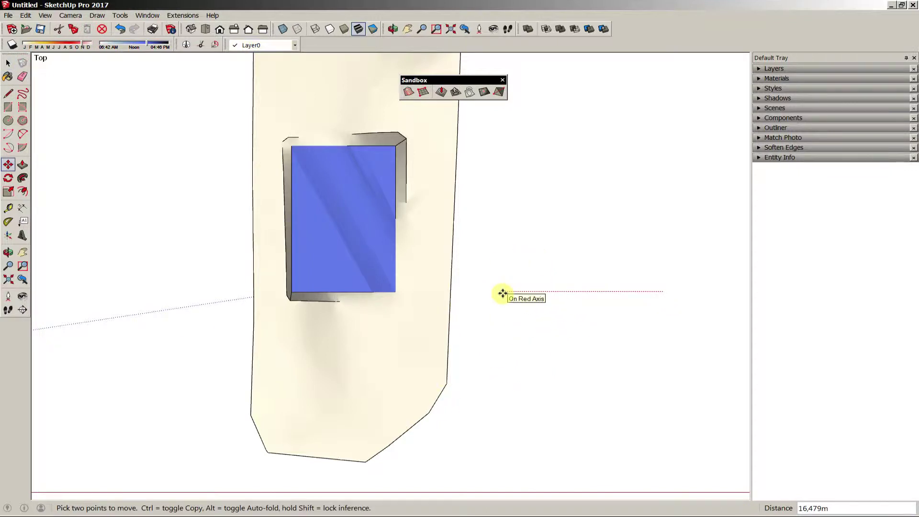
pyautogui.press('x')
pyautogui.click(512, 329)
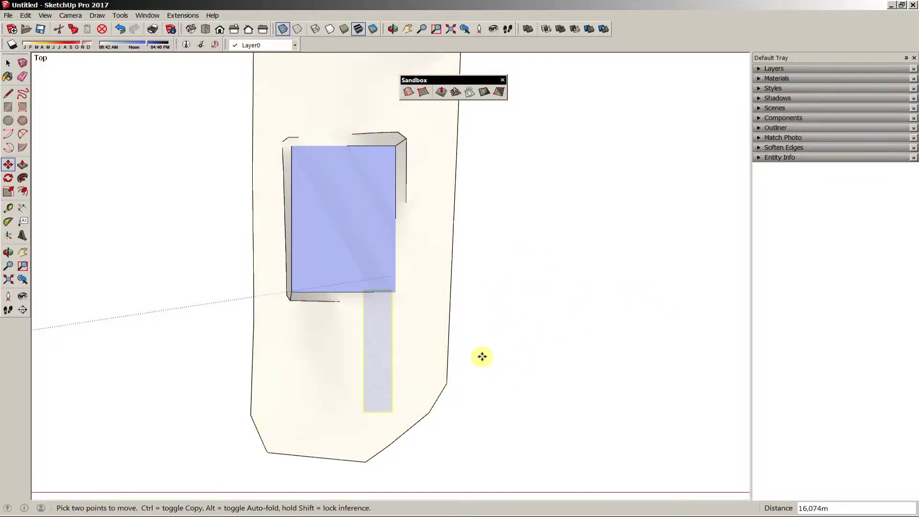
pyautogui.moveTo(482, 356); pyautogui.dragTo(512, 310, button='middle')
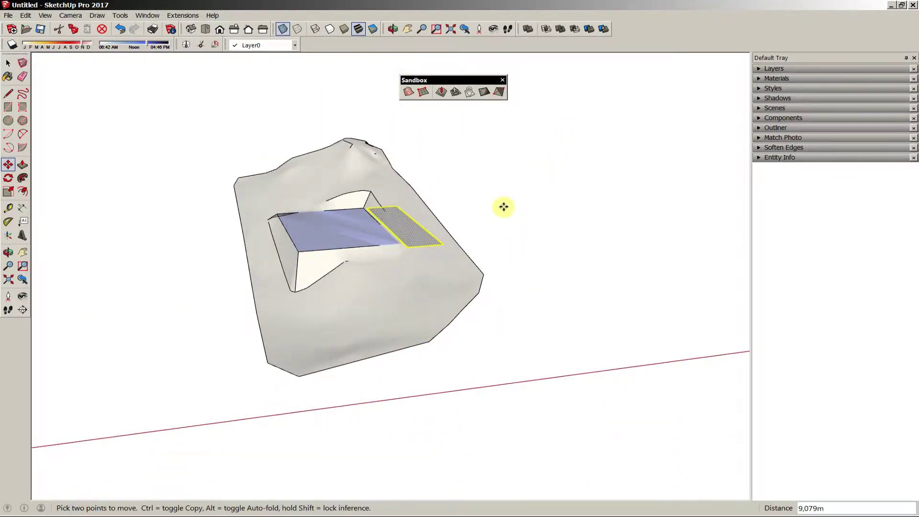
pyautogui.moveTo(507, 207); pyautogui.dragTo(330, 311, button='middle')
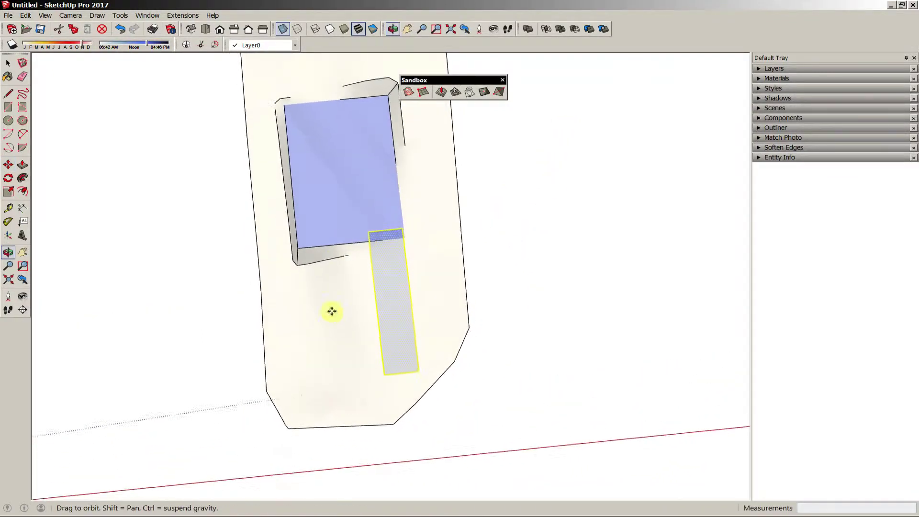
pyautogui.scroll(5, 381, 220)
pyautogui.press('r')
pyautogui.click(392, 223)
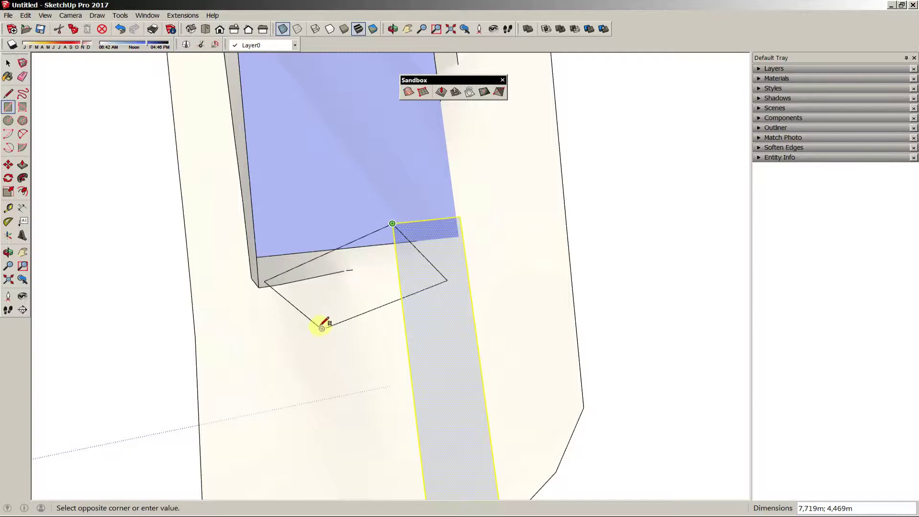
pyautogui.scroll(-5, 320, 345)
pyautogui.press('space')
# - Move the strip along the red axis, back off the terrain to the open area beside it
pyautogui.press('m')
pyautogui.click(390, 351)
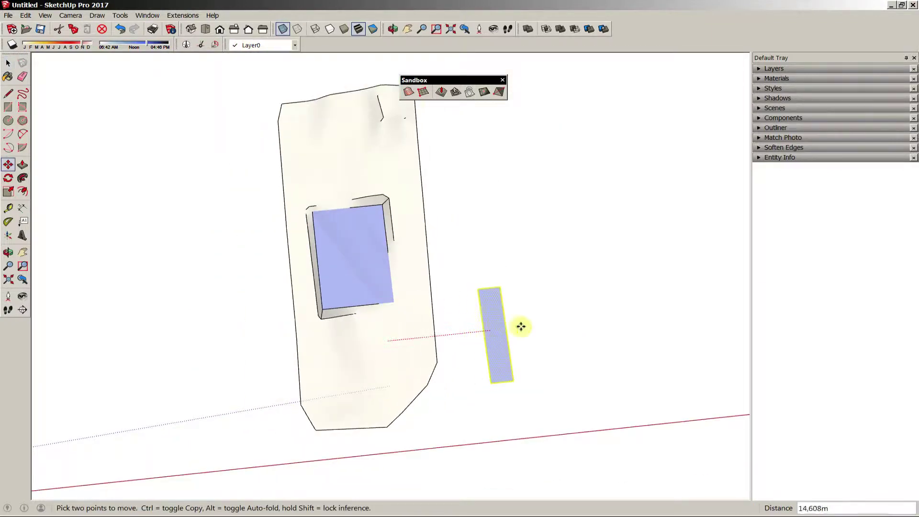
pyautogui.click(526, 326)
# - Draw a rectangle of about 7.2 by 4.5 m adjoining the far end of the strip, on the terrain side
pyautogui.scroll(3, 490, 289)
pyautogui.press('r')
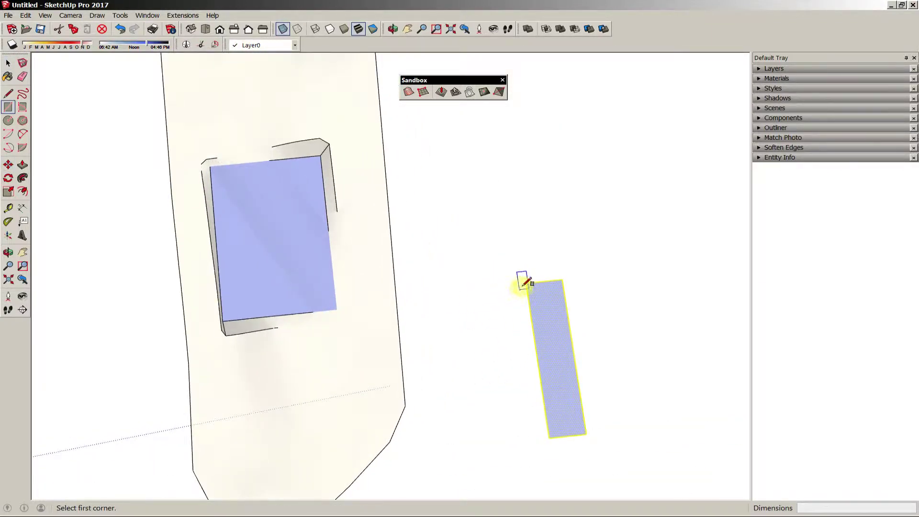
pyautogui.click(526, 283)
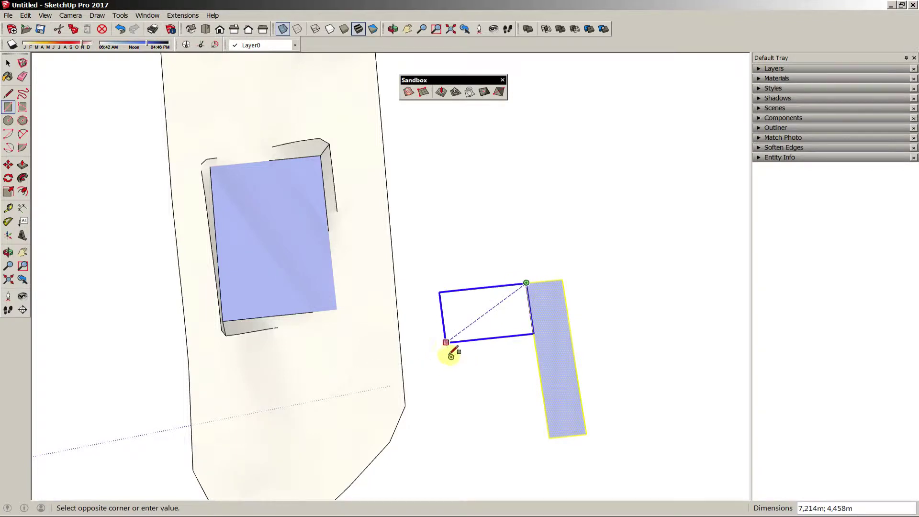
pyautogui.click(446, 342)
pyautogui.press('space')
pyautogui.scroll(-2, 532, 293)
# - Draw a line from the strip's outer corner to the level of the platform's far edge, plus a perpendicular line toward the terrain
pyautogui.keyDown('shift'); pyautogui.moveTo(543, 259); pyautogui.dragTo(532, 281, button='middle'); pyautogui.keyUp('shift')
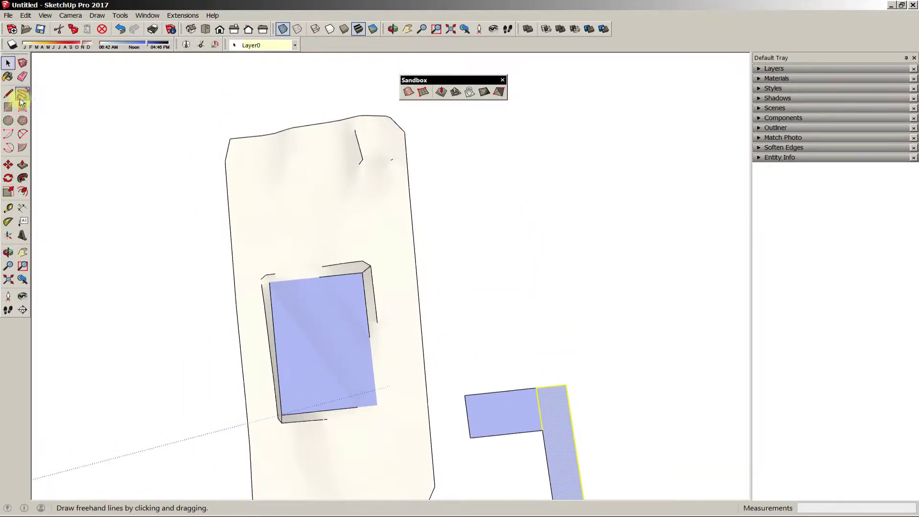
pyautogui.click(22, 96)
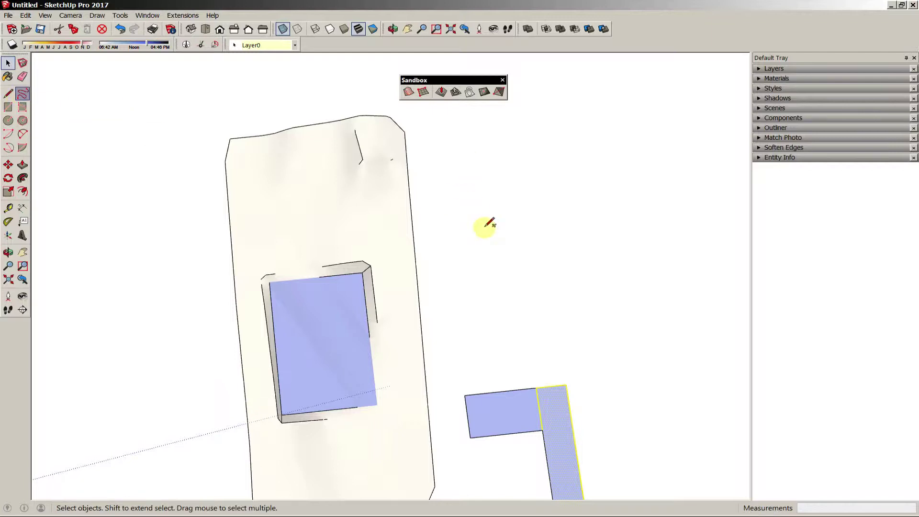
pyautogui.press('l')
pyautogui.click(565, 384)
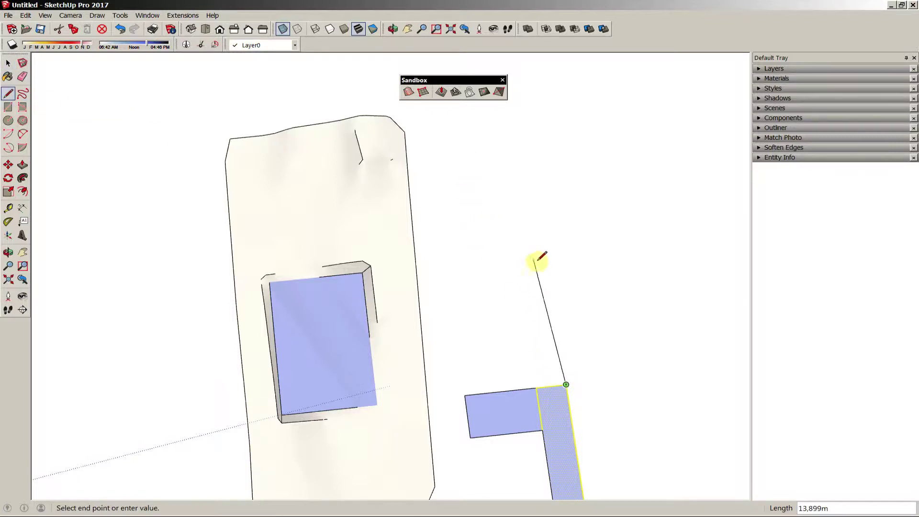
pyautogui.click(362, 272)
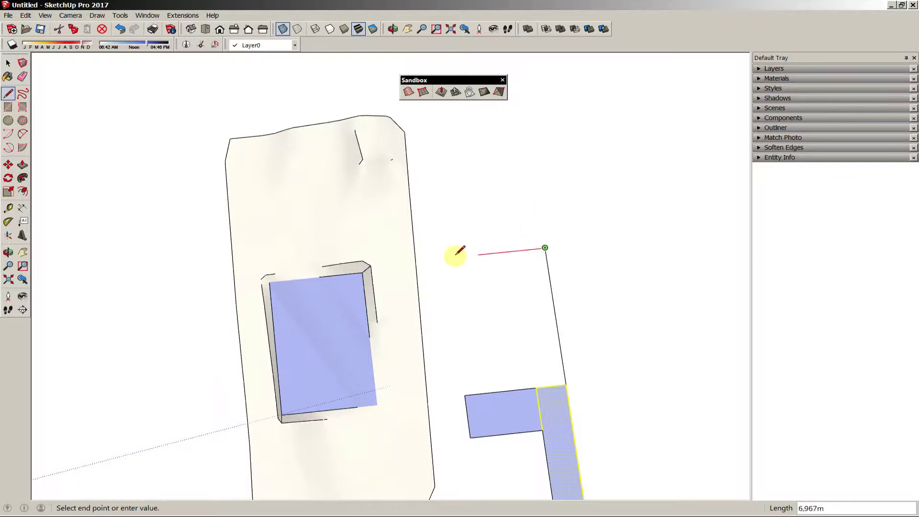
pyautogui.press('shift')
pyautogui.press('space')
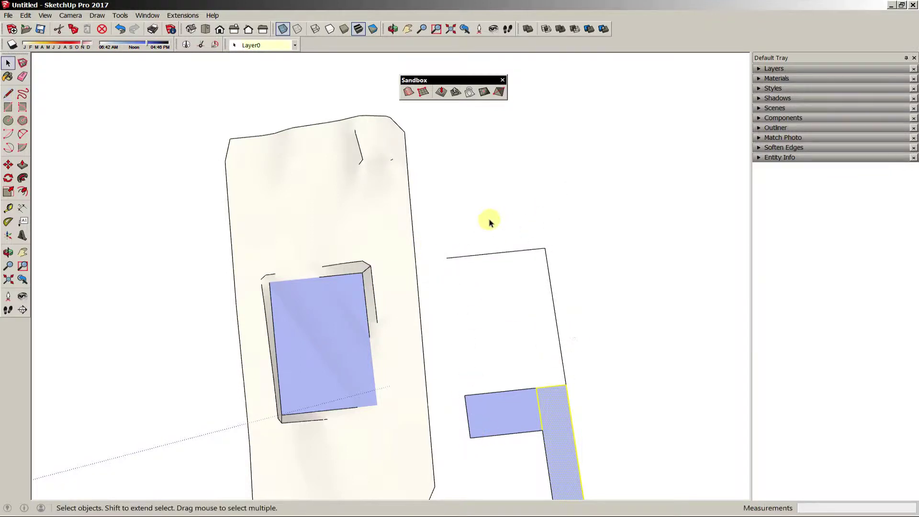
pyautogui.scroll(2, 488, 220)
# - Draw two roughly parallel winding freehand curves for a path, starting at the corner of the two guide lines
pyautogui.click(22, 93)
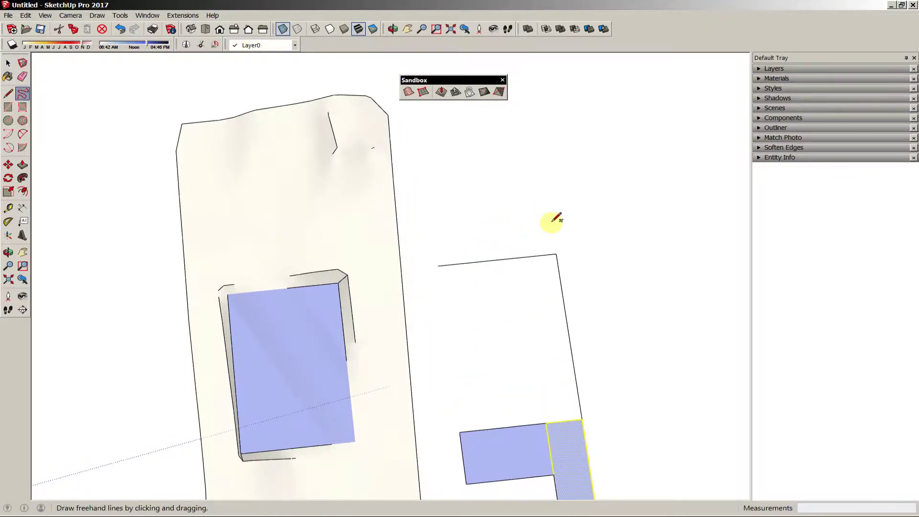
pyautogui.moveTo(555, 253); pyautogui.dragTo(526, 194)
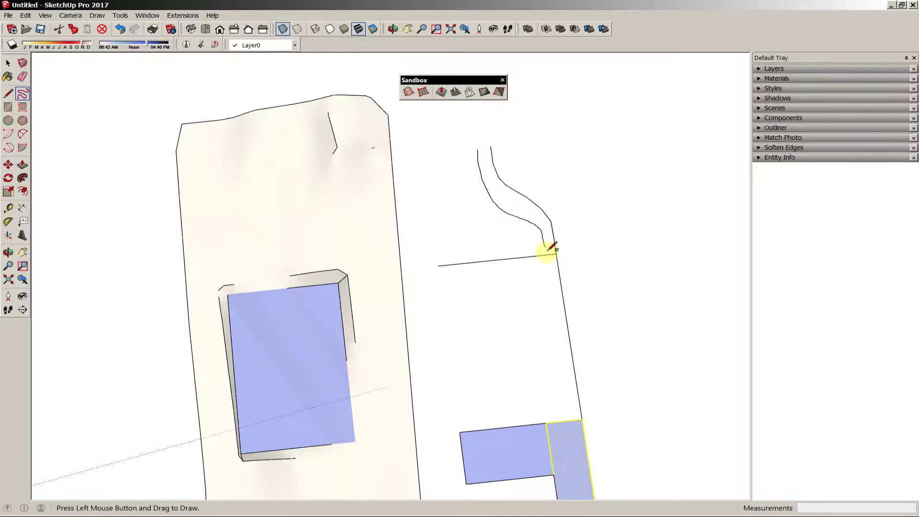
pyautogui.scroll(4, 541, 251)
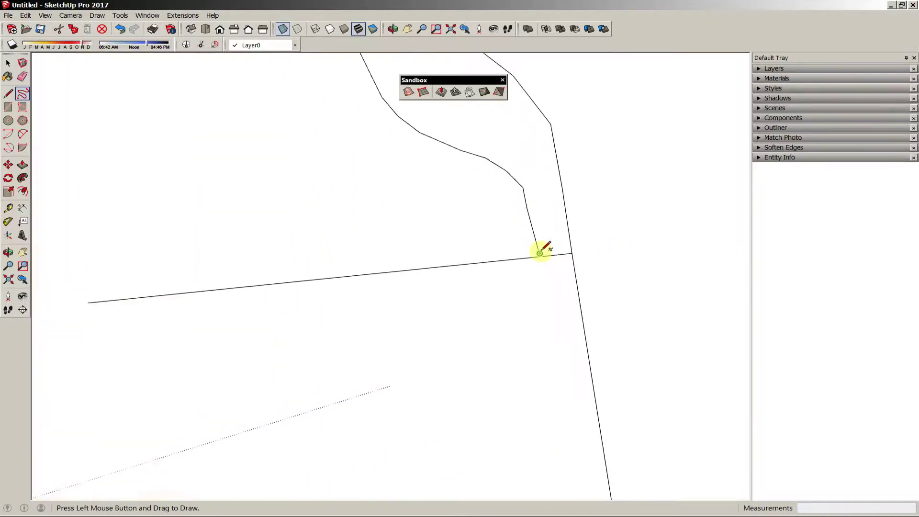
pyautogui.scroll(2, 539, 251)
# - Erase the guide line running toward the terrain and join the near ends of the path curves with a straight line
pyautogui.press('space')
pyautogui.moveTo(549, 288); pyautogui.dragTo(562, 315)
pyautogui.scroll(-2, 468, 304)
pyautogui.press('e')
pyautogui.click(468, 302)
pyautogui.press('l')
pyautogui.click(515, 295)
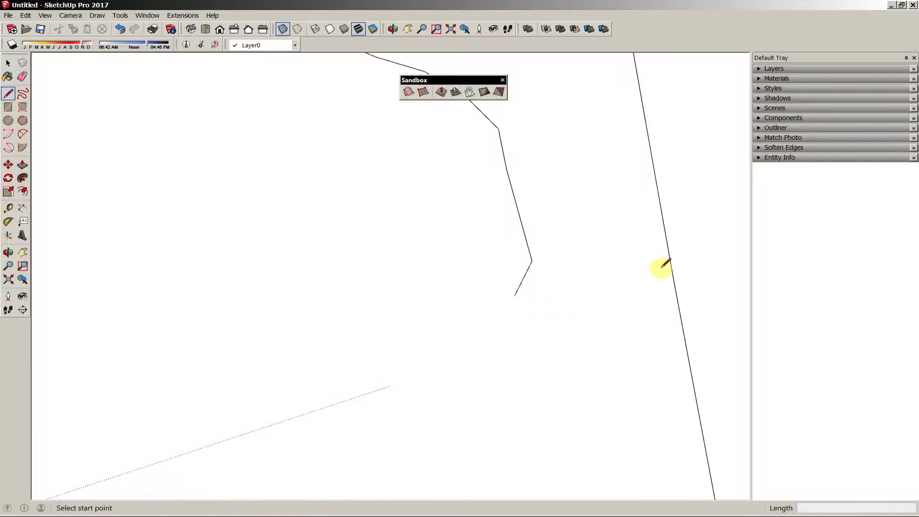
pyautogui.click(672, 278)
pyautogui.press('space')
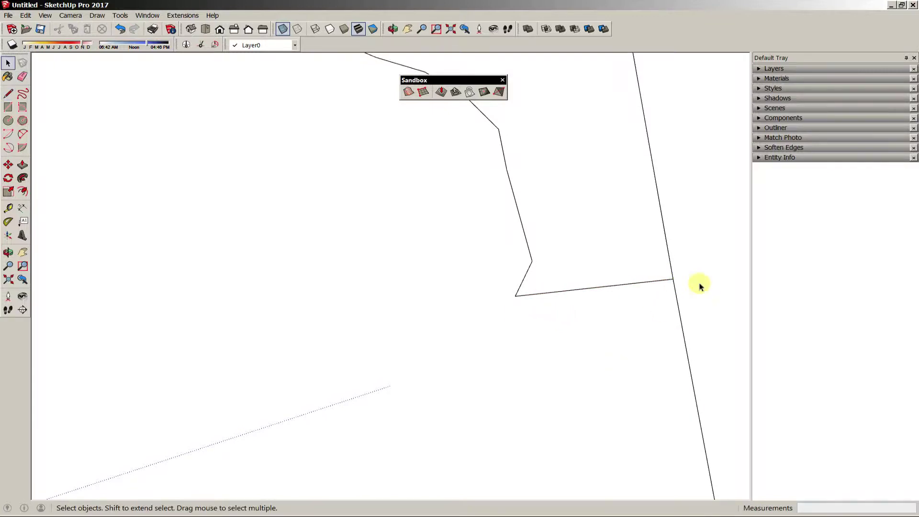
# - Erase the remaining straight guide line and the freehand curve nearer the terrain
pyautogui.scroll(-3, 699, 285)
pyautogui.scroll(2, 547, 240)
pyautogui.press('e')
pyautogui.scroll(2, 524, 208)
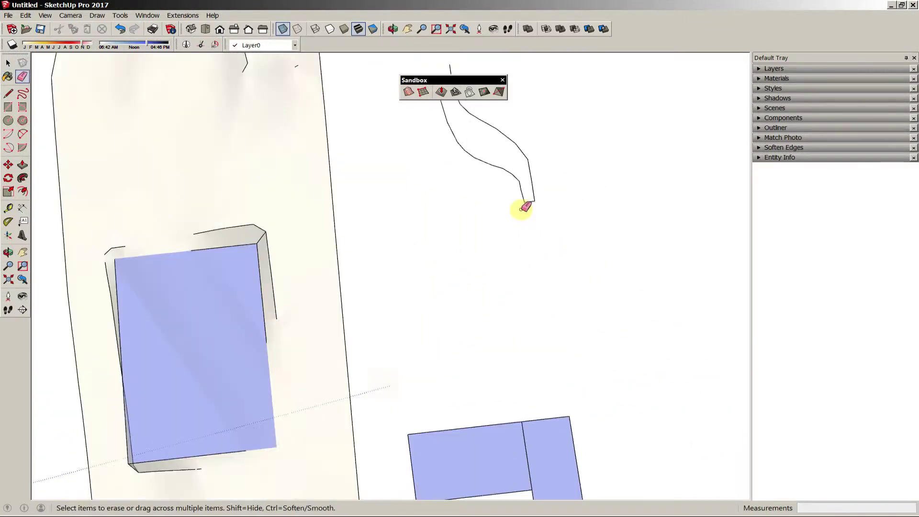
pyautogui.click(526, 207)
pyautogui.moveTo(536, 247); pyautogui.dragTo(560, 312, button='middle')
# - Offset the remaining freehand curve slightly toward the terrain and offset that copy about 1.7 m further to form the path's second edge
pyautogui.press('space')
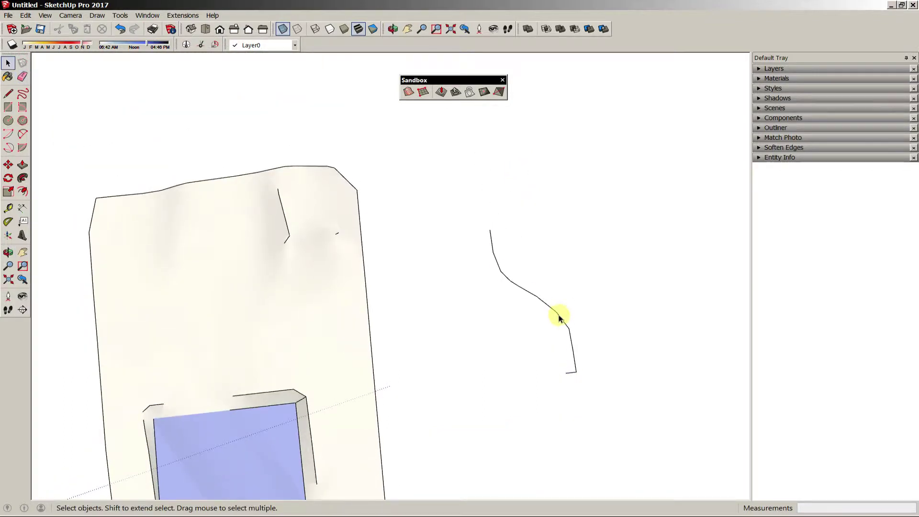
pyautogui.press('f')
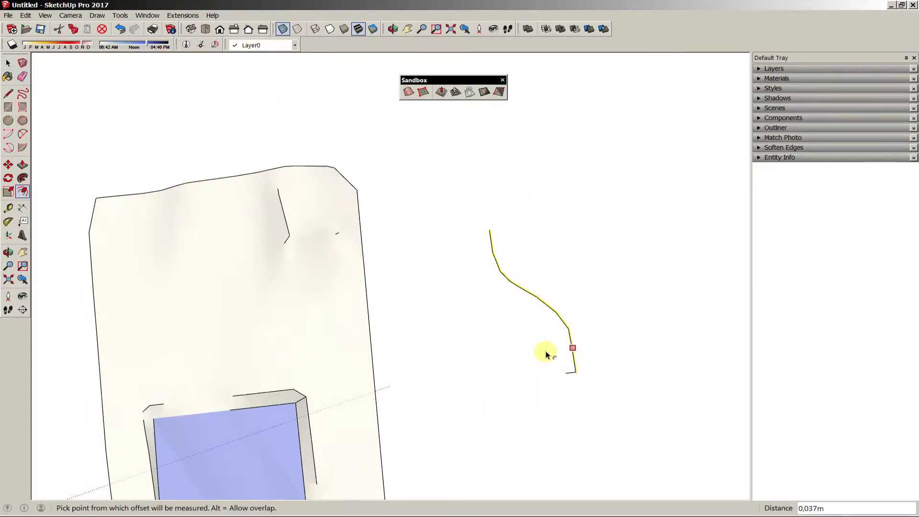
pyautogui.click(548, 354)
pyautogui.click(553, 349)
pyautogui.scroll(3, 588, 352)
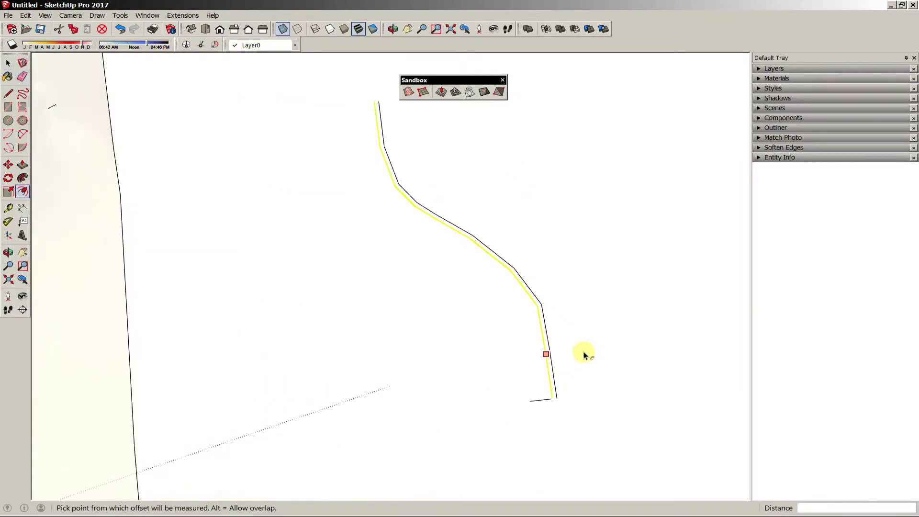
pyautogui.click(550, 385)
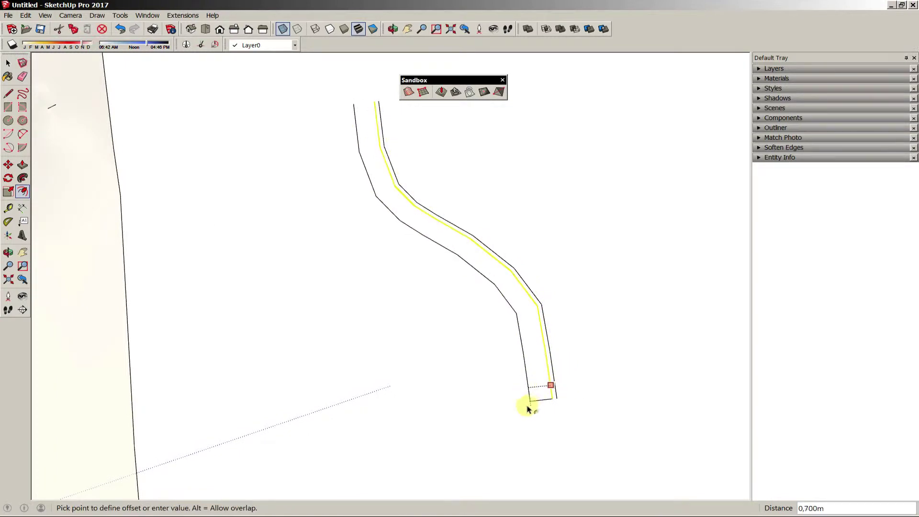
pyautogui.click(496, 403)
# - Close both ends of the winding path with straight lines and erase the surplus outermost curve
pyautogui.press('l')
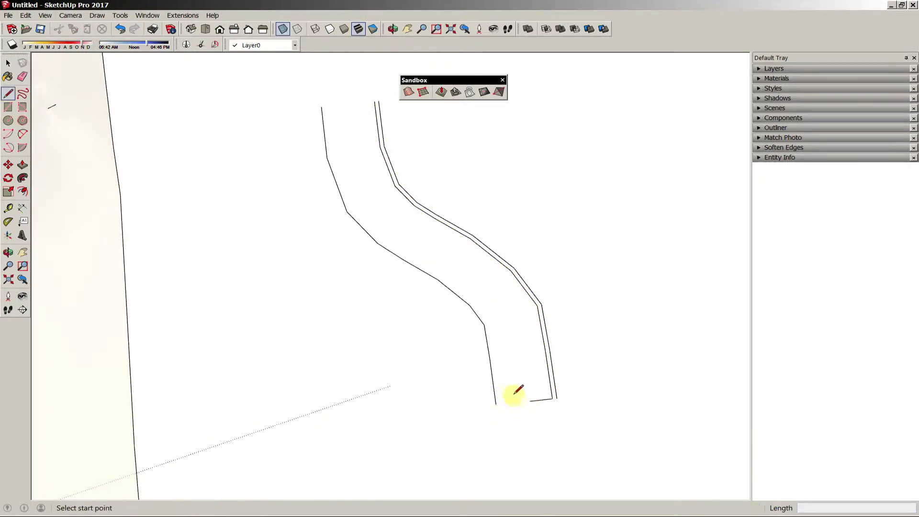
pyautogui.click(496, 404)
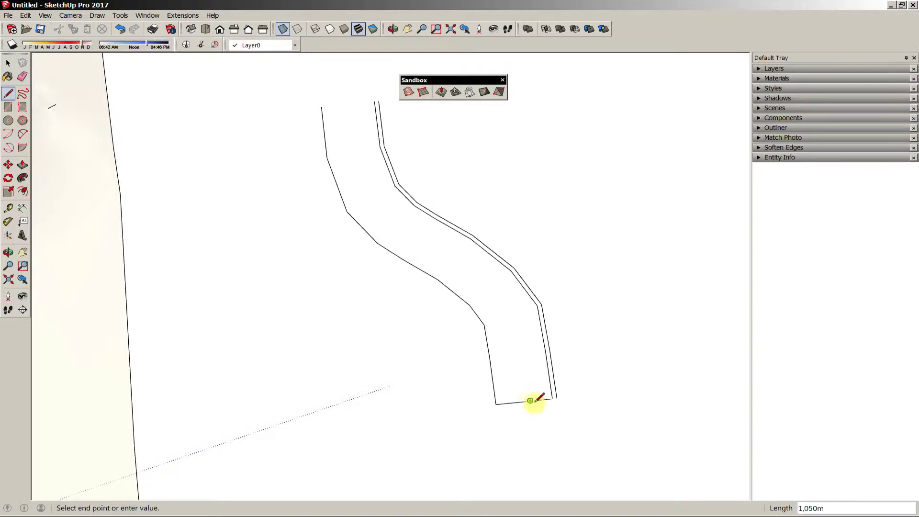
pyautogui.press('e')
pyautogui.click(541, 306)
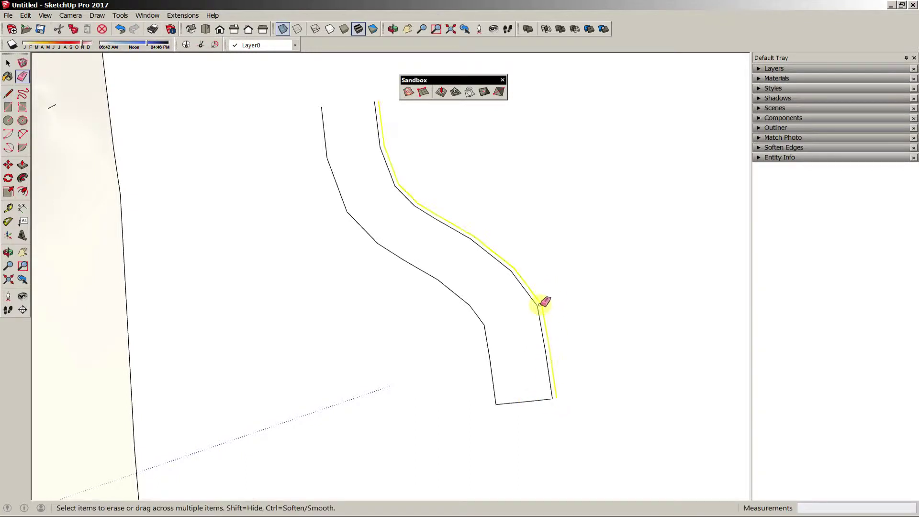
pyautogui.press('l')
pyautogui.click(322, 106)
pyautogui.click(374, 102)
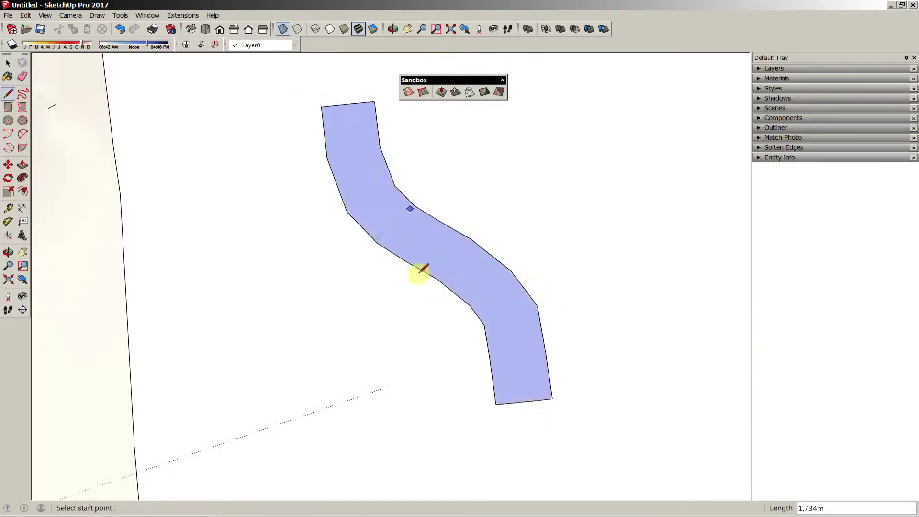
# - Move the winding path and the two rectangular strips together about 19.4 m along the red axis, over the terrain
pyautogui.press('space')
pyautogui.scroll(-6, 416, 316)
pyautogui.moveTo(492, 226); pyautogui.dragTo(390, 468)
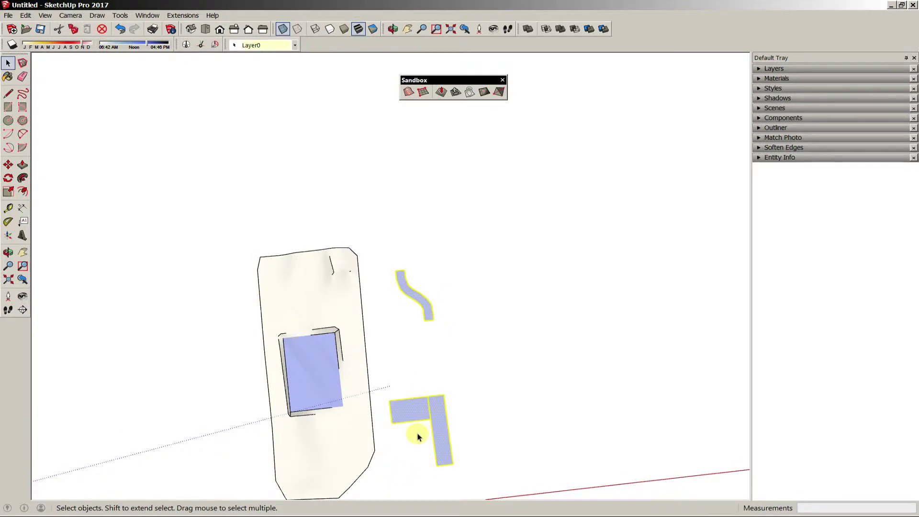
pyautogui.press('m')
pyautogui.click(517, 345)
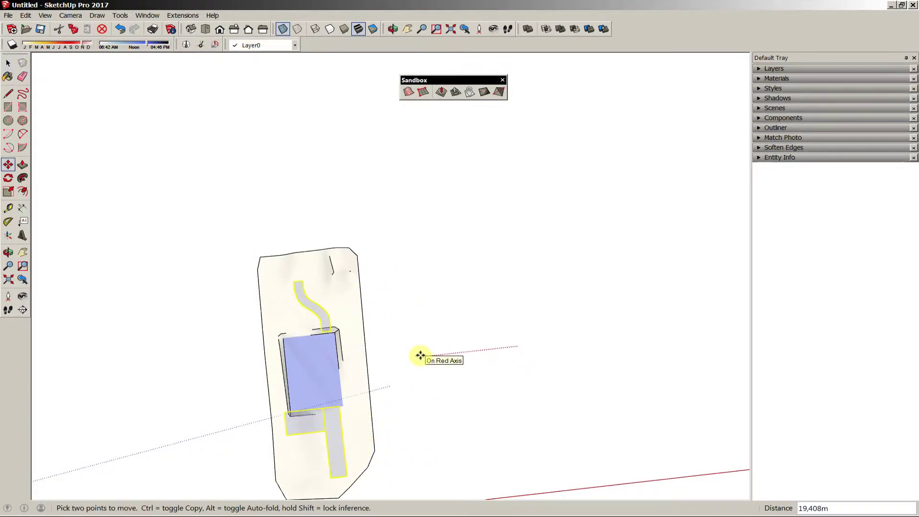
pyautogui.click(420, 355)
# - Open the terrain group and paint its surface with Grass Light Green from the Landscaping, Fencing and Vegetation materials
pyautogui.moveTo(404, 370); pyautogui.dragTo(389, 273, button='middle')
pyautogui.scroll(5, 470, 180)
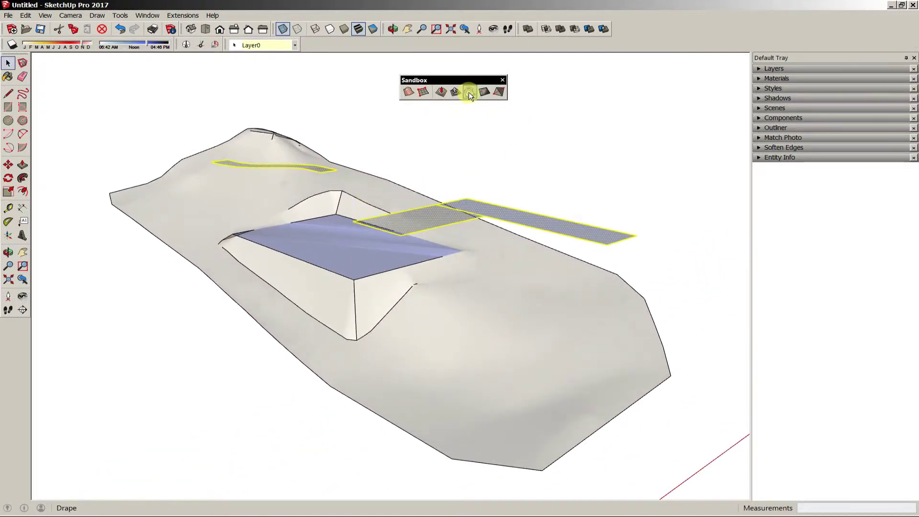
pyautogui.click(626, 267)
pyautogui.click(549, 318)
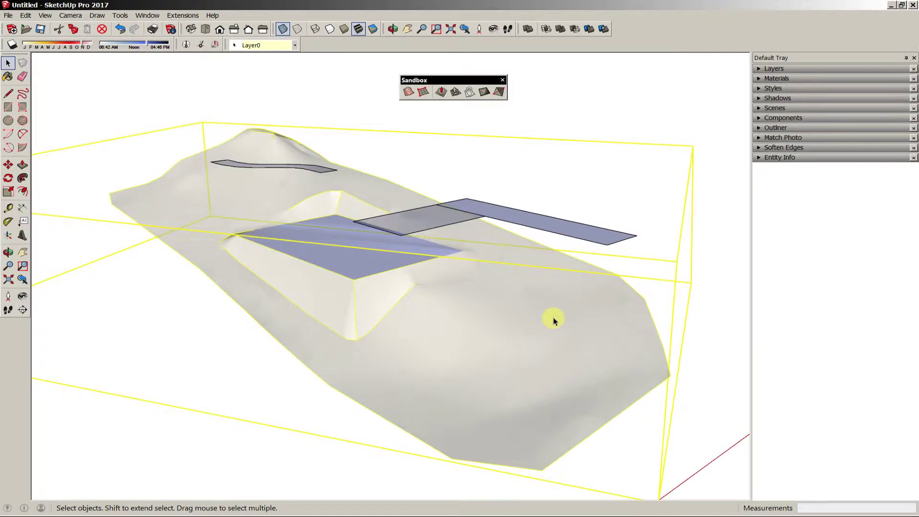
pyautogui.doubleClick(549, 306)
pyautogui.press('b')
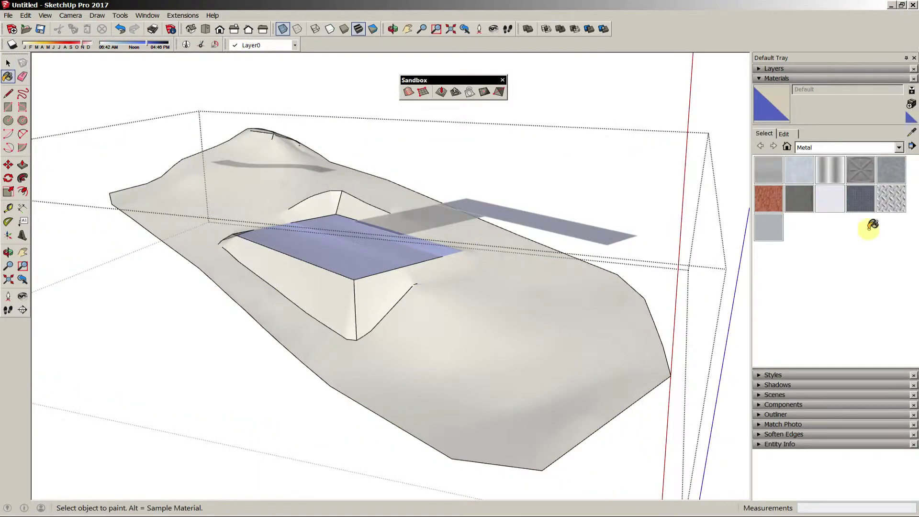
pyautogui.click(831, 149)
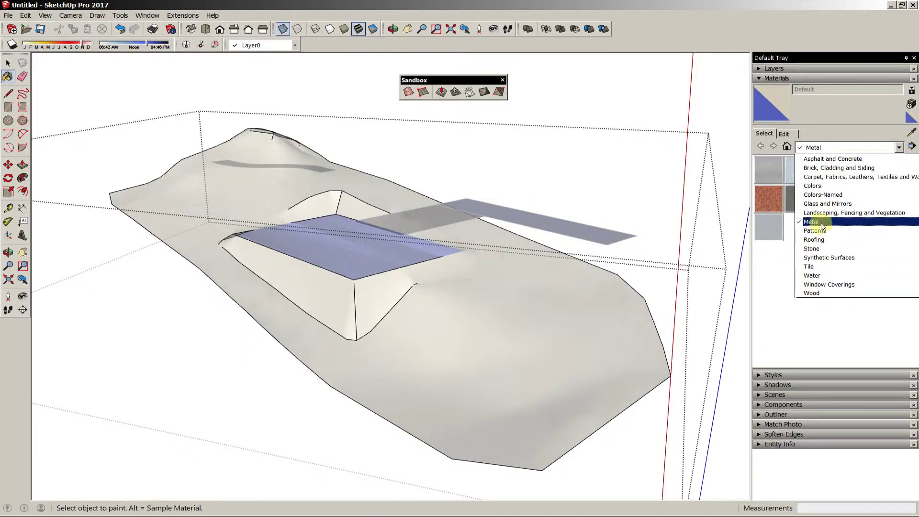
pyautogui.click(824, 205)
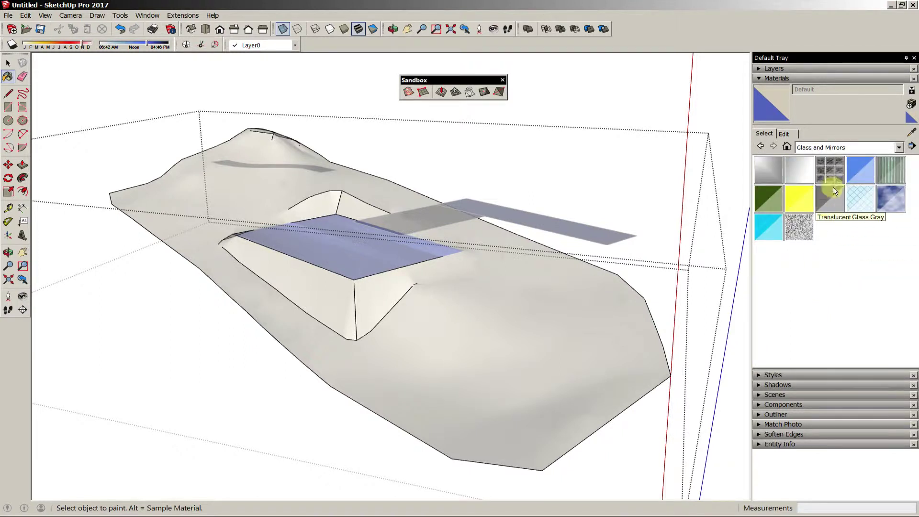
pyautogui.click(837, 148)
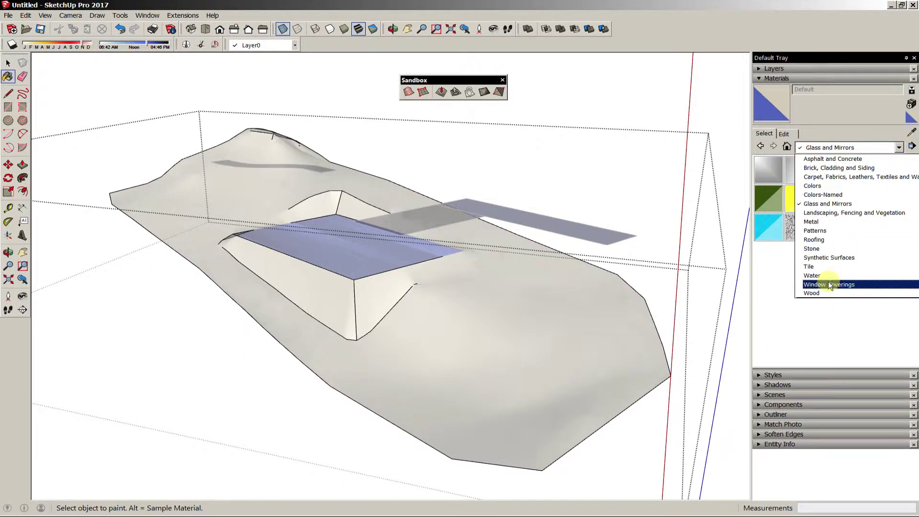
pyautogui.click(828, 213)
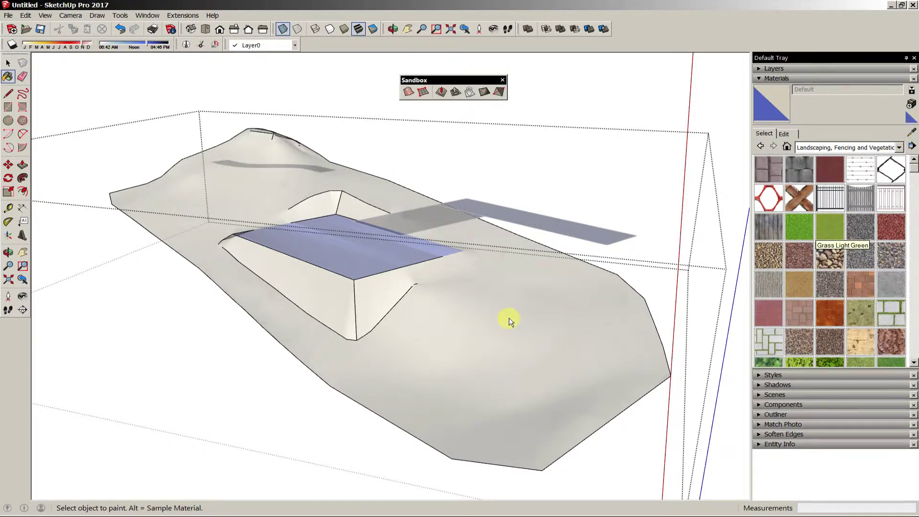
pyautogui.click(496, 382)
# - Leave the terrain group, select the two rectangular strips and the winding path, and drape them onto the terrain mesh
pyautogui.moveTo(516, 345); pyautogui.dragTo(524, 323, button='middle')
pyautogui.press('space')
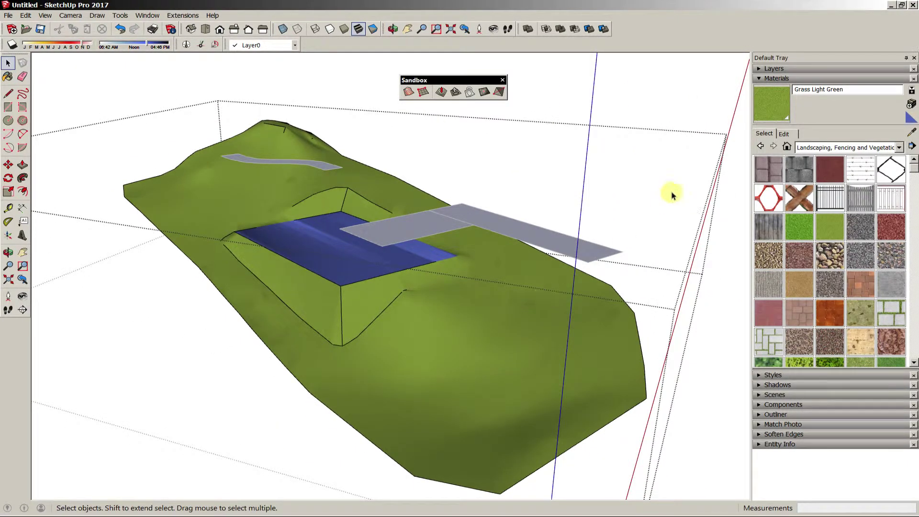
pyautogui.click(479, 229)
pyautogui.doubleClick(442, 221)
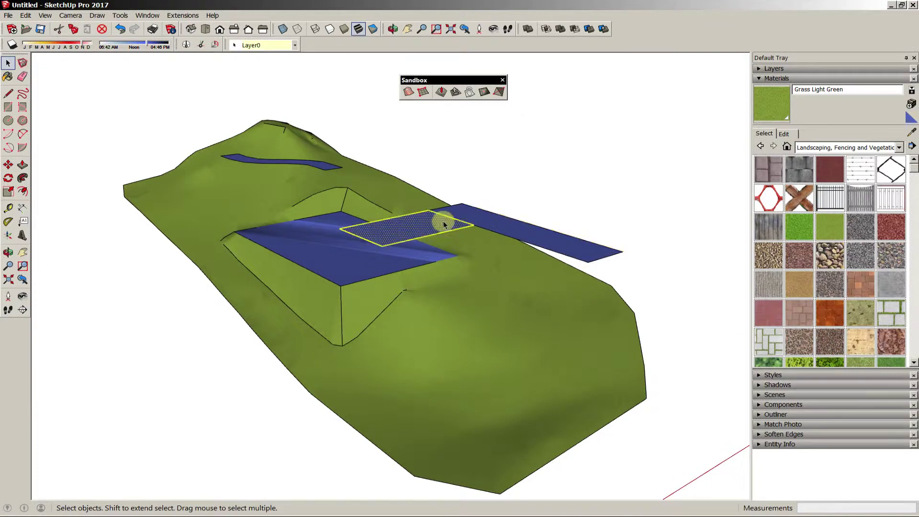
pyautogui.keyDown('ctrl'); pyautogui.doubleClick(468, 210); pyautogui.keyUp('ctrl')
pyautogui.keyDown('ctrl'); pyautogui.doubleClick(287, 161); pyautogui.keyUp('ctrl')
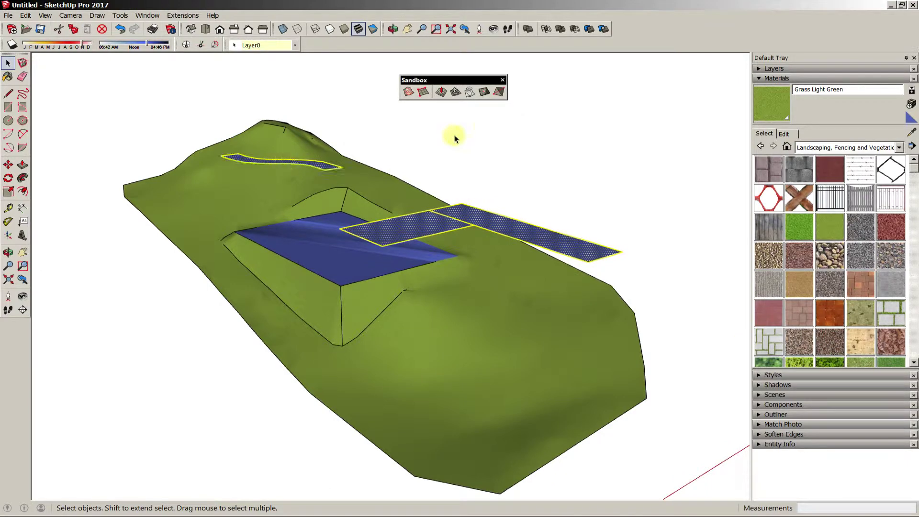
pyautogui.click(470, 93)
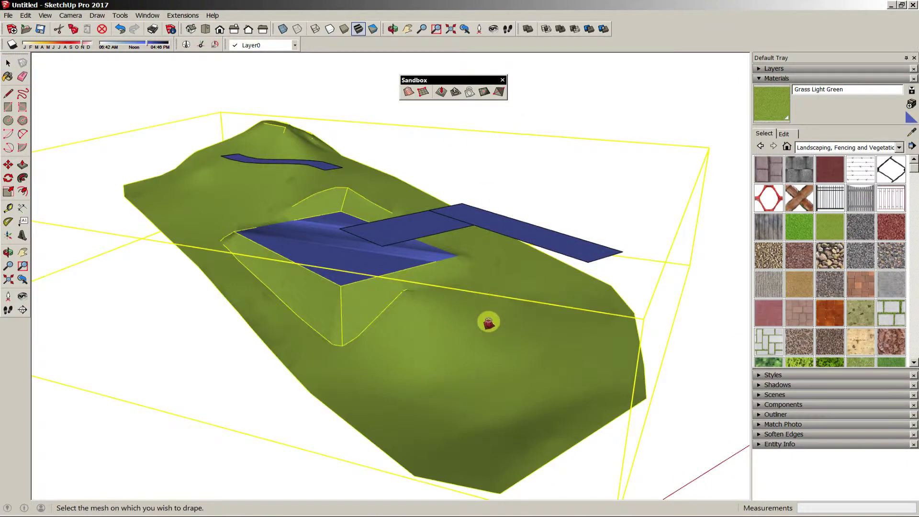
pyautogui.click(488, 322)
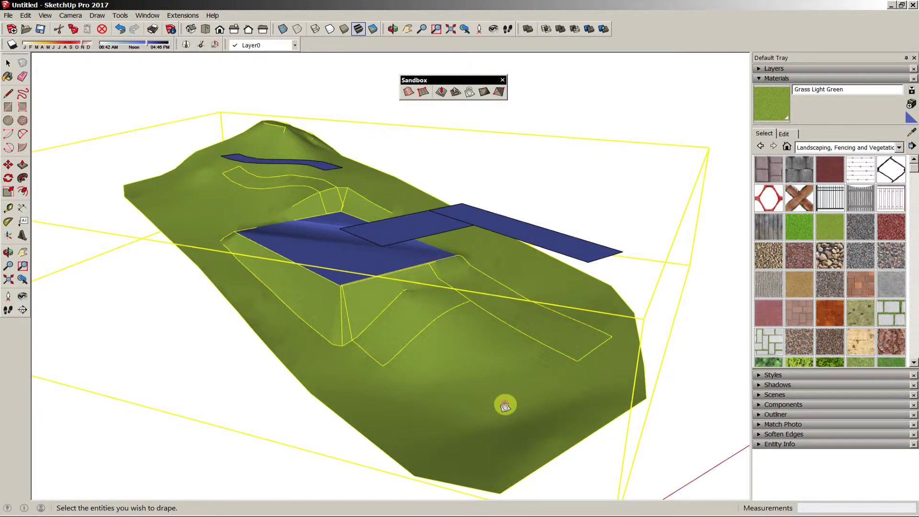
# - Inside the terrain group, paint the draped long strip and the adjoining wide area beside the platform with Asphalt Stamped Brick
pyautogui.scroll(5, 432, 304)
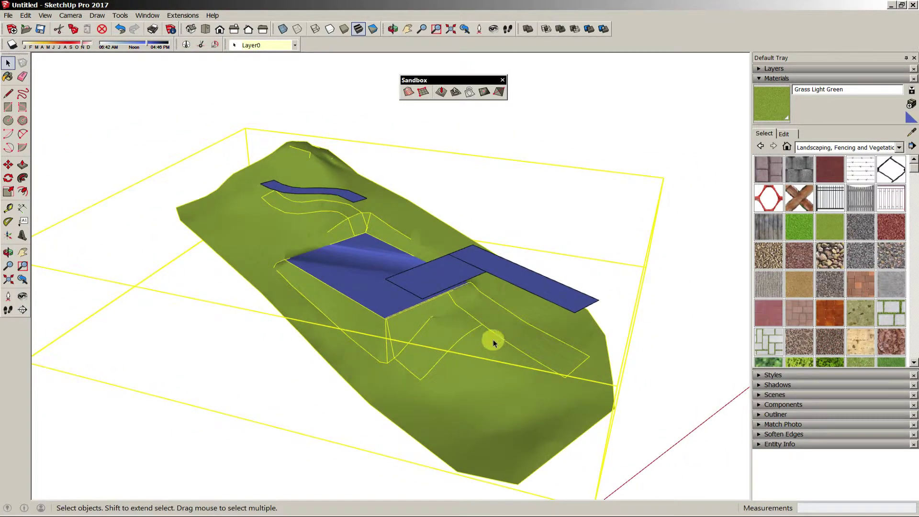
pyautogui.click(432, 304)
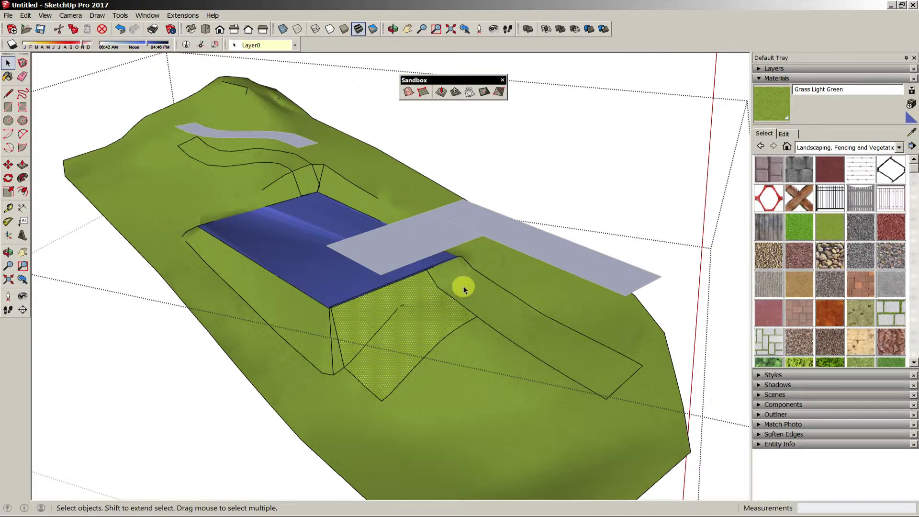
pyautogui.click(309, 181)
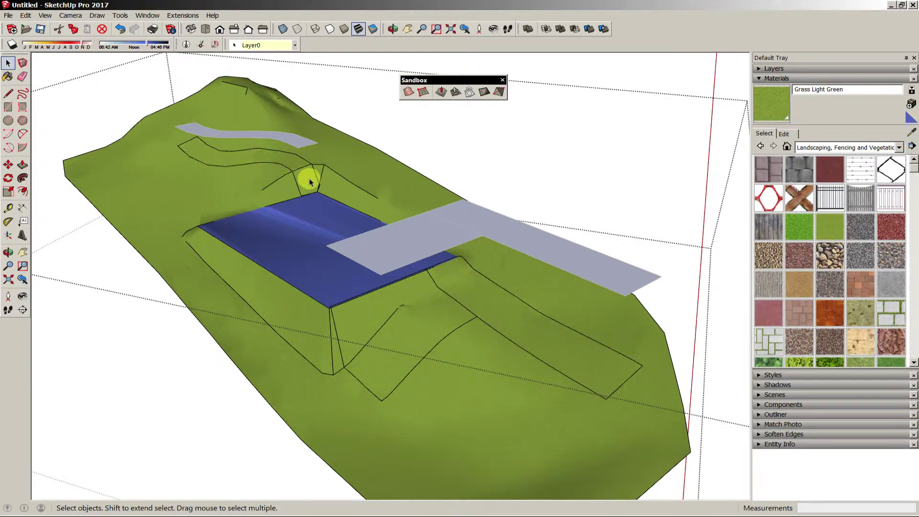
pyautogui.click(798, 171)
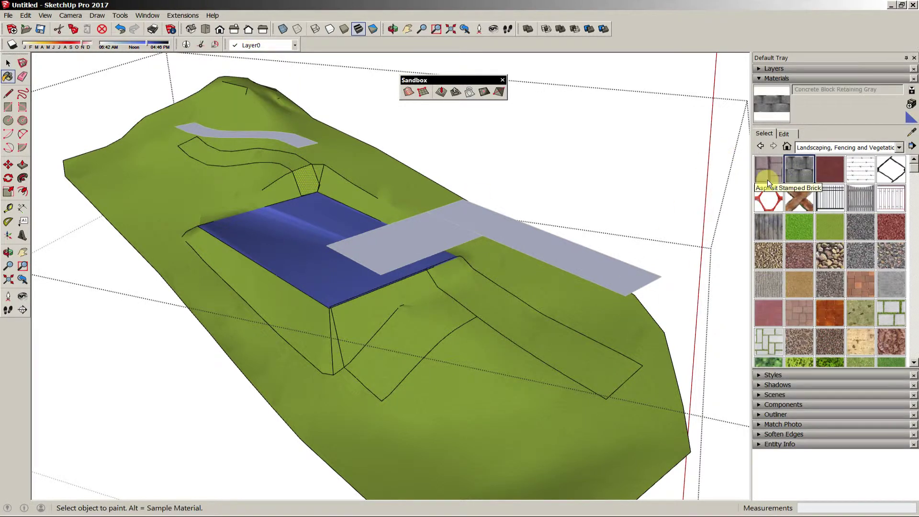
pyautogui.click(778, 167)
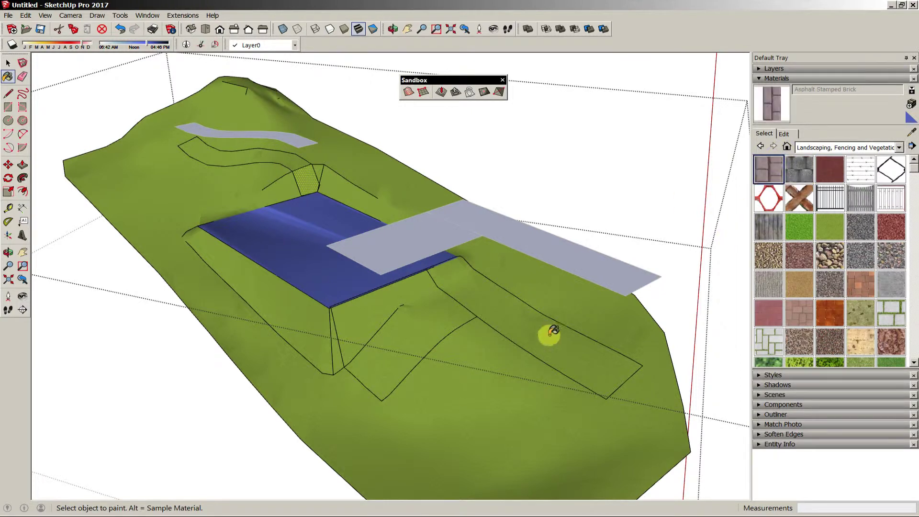
pyautogui.click(517, 330)
pyautogui.click(421, 309)
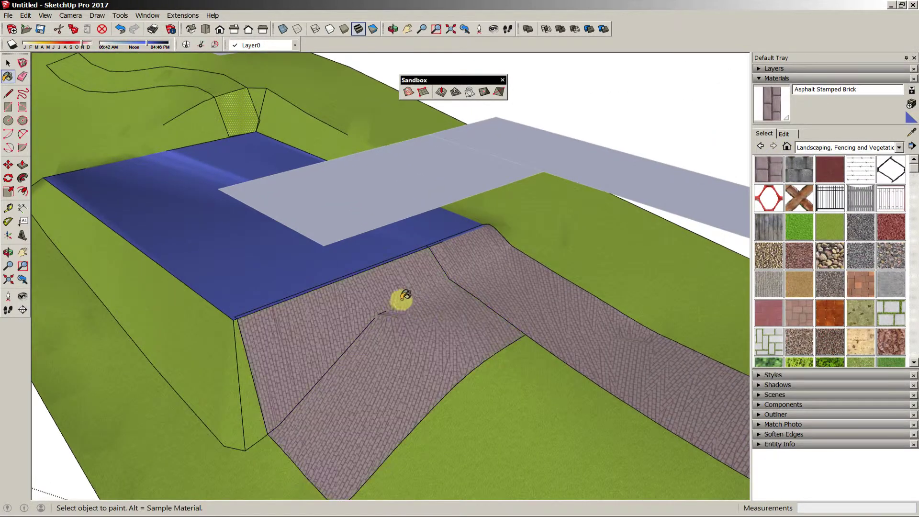
# - Paint the draped winding path and its sloped section at the platform's far edge with Asphalt Stamped Brick
pyautogui.scroll(-3, 383, 259)
pyautogui.keyDown('shift'); pyautogui.moveTo(207, 89); pyautogui.dragTo(355, 185, button='middle'); pyautogui.keyUp('shift')
pyautogui.scroll(4, 366, 190)
pyautogui.click(432, 236)
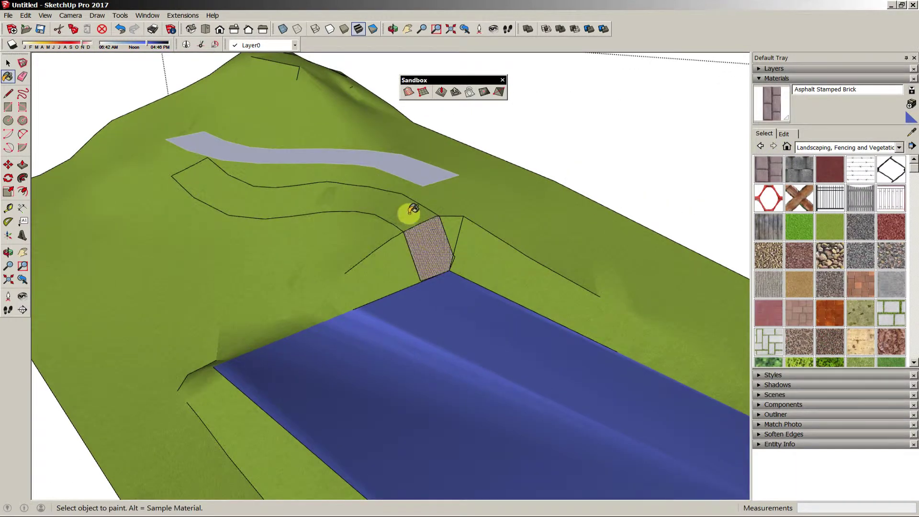
# - Leave the terrain group and delete the two flat rectangular strips floating above the painted ramps
pyautogui.scroll(-3, 445, 275)
pyautogui.moveTo(548, 322); pyautogui.dragTo(388, 300, button='middle')
pyautogui.scroll(4, 380, 299)
pyautogui.press('space')
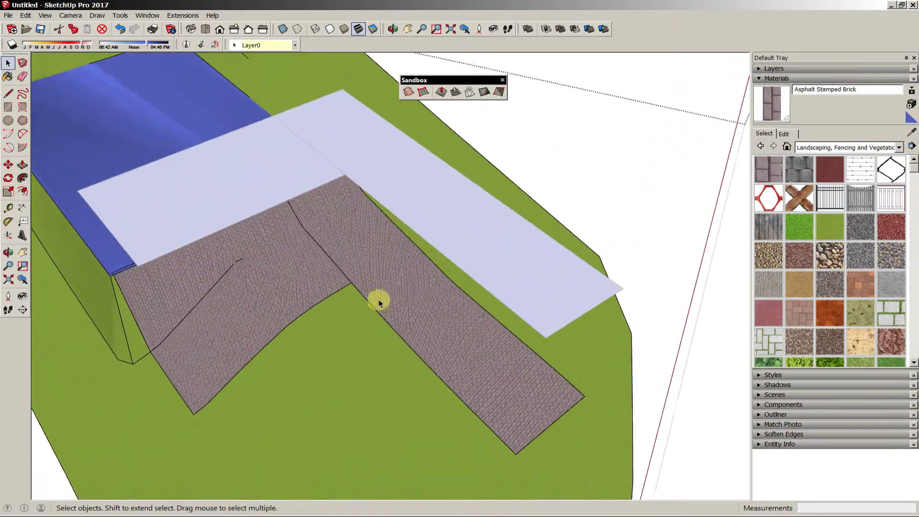
pyautogui.click(398, 295)
pyautogui.scroll(-4, 399, 293)
pyautogui.scroll(-1, 598, 364)
pyautogui.scroll(-2, 598, 366)
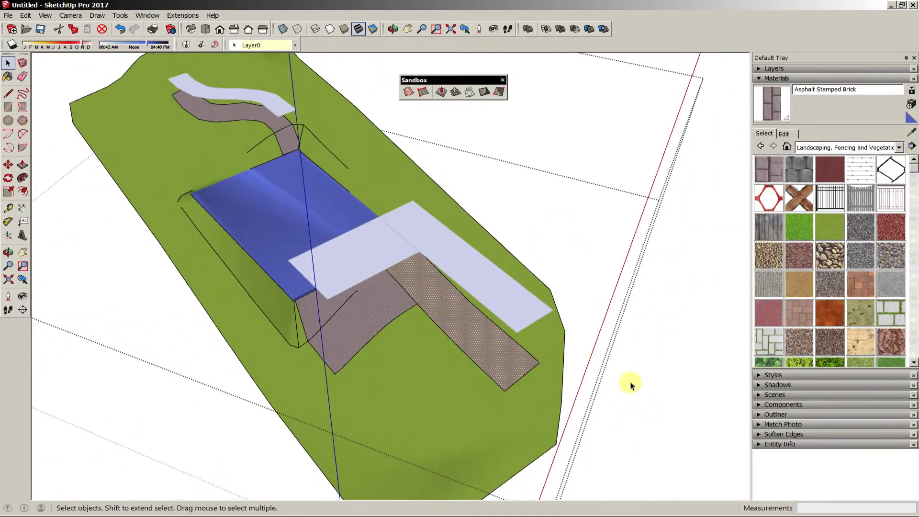
pyautogui.moveTo(630, 381); pyautogui.dragTo(527, 248, button='middle')
pyautogui.click(527, 247)
pyautogui.press('Delete')
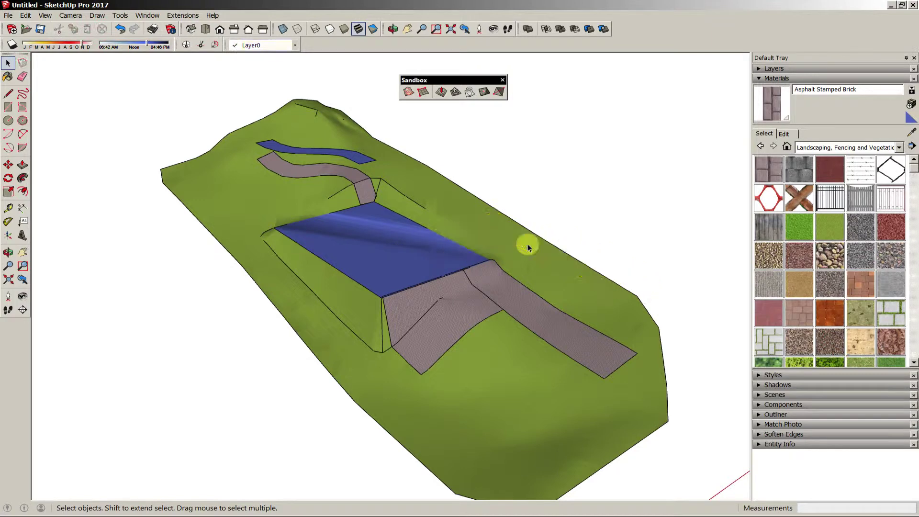
# - Collapse the materials browser and examine the whole terrain with its draped paths
pyautogui.click(792, 79)
pyautogui.moveTo(616, 176); pyautogui.dragTo(618, 368, button='middle')
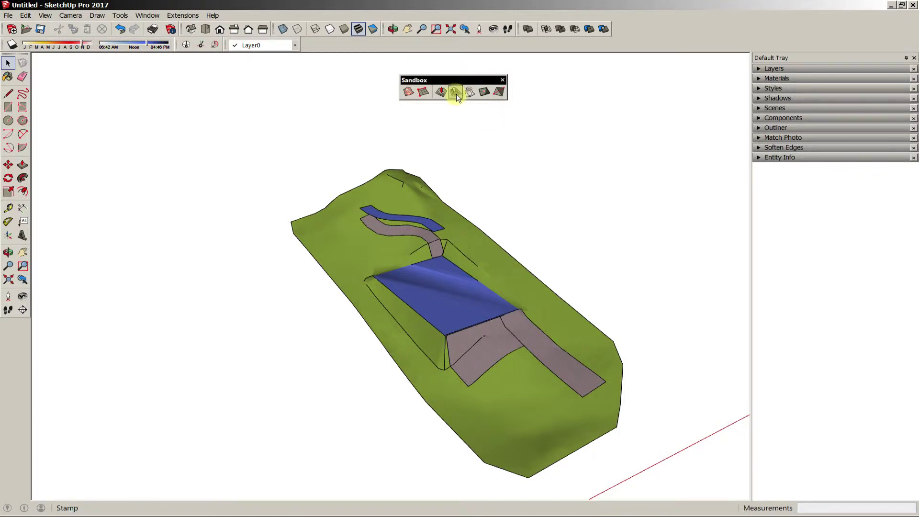
pyautogui.scroll(-2, 572, 232)
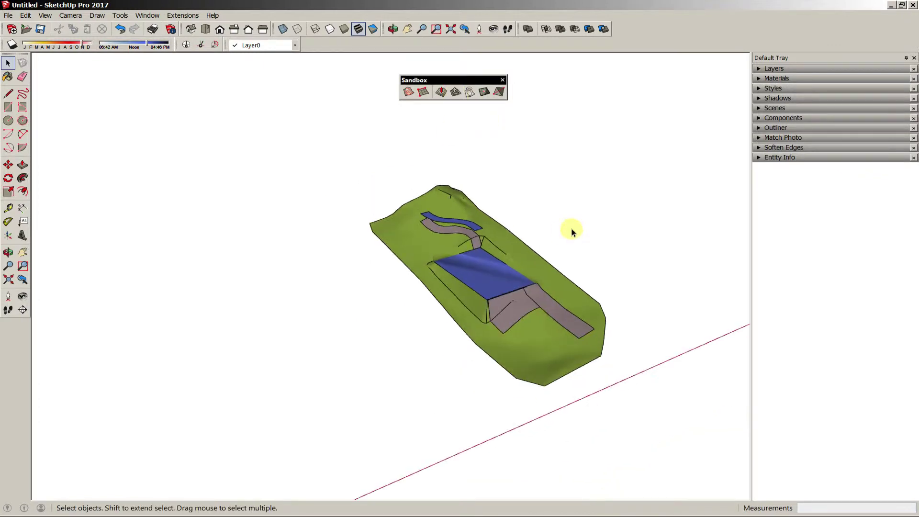
pyautogui.scroll(2, 506, 292)
pyautogui.scroll(1, 518, 404)
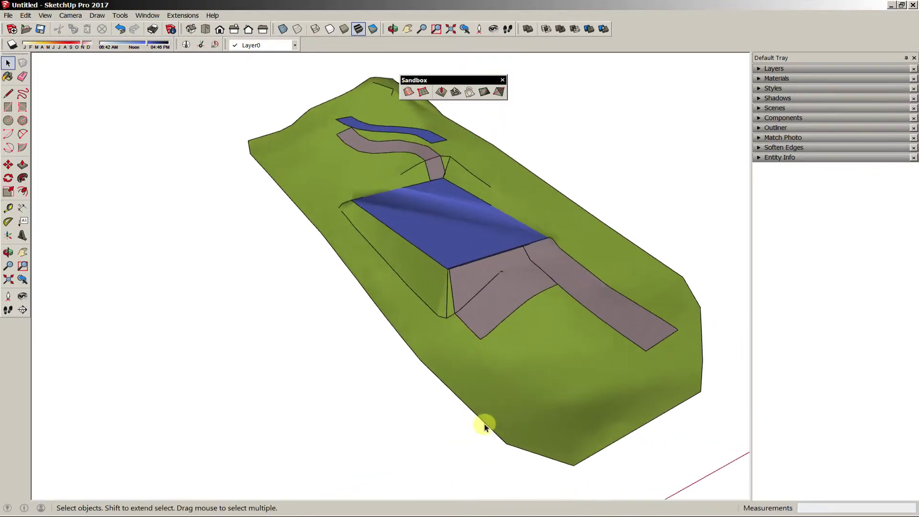
# - Draw a small rectangle on the ground beside the terrain and extrude it upward into a box
pyautogui.press('r')
pyautogui.click(399, 435)
pyautogui.click(371, 482)
pyautogui.press('p')
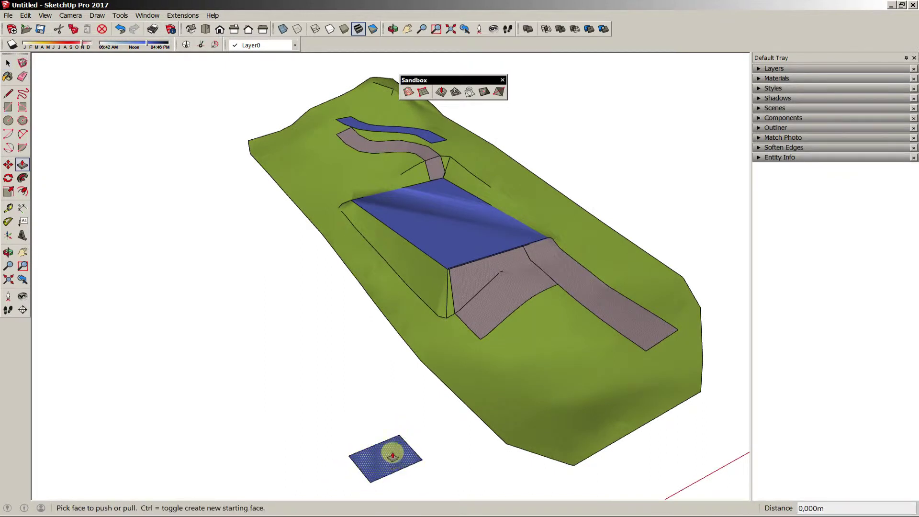
pyautogui.click(384, 446)
pyautogui.click(381, 410)
pyautogui.press('space')
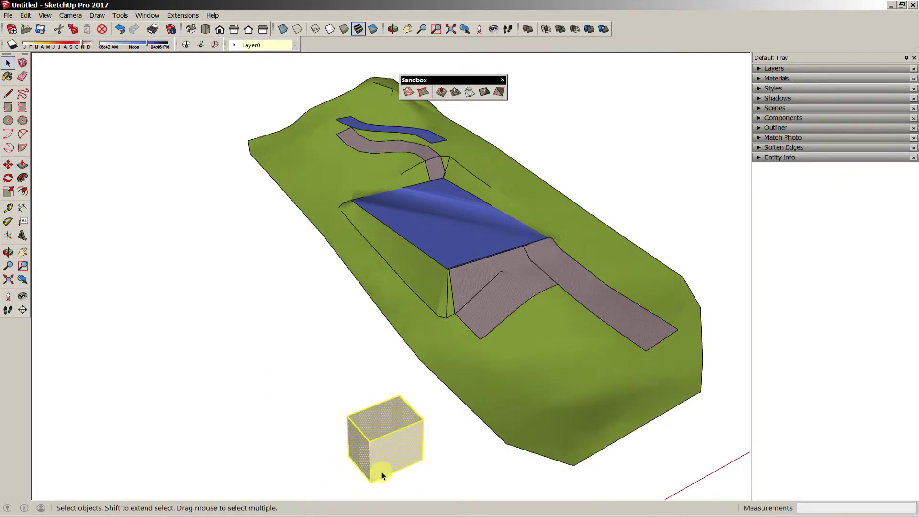
# - Move the box onto the open lower end of the terrain and raise it clear of the surface
pyautogui.press('m')
pyautogui.click(369, 479)
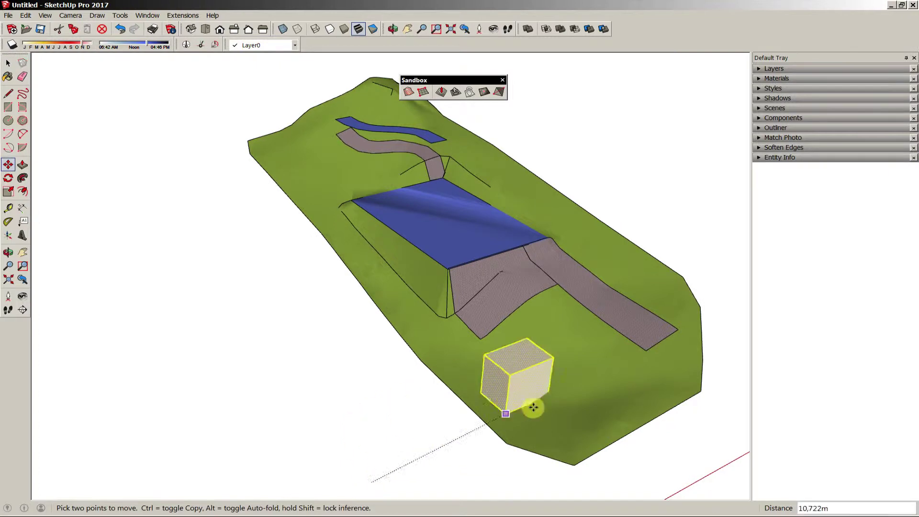
pyautogui.click(533, 402)
pyautogui.moveTo(572, 417); pyautogui.dragTo(597, 312, button='middle')
pyautogui.scroll(3, 561, 246)
pyautogui.click(550, 251)
pyautogui.click(570, 220)
pyautogui.scroll(3, 625, 253)
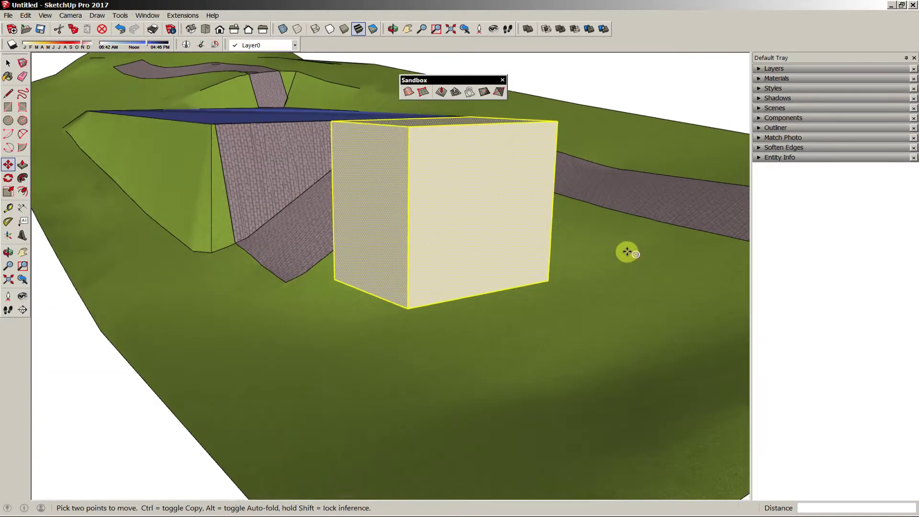
pyautogui.press('space')
# - Stamp the box's footprint into the terrain with a 1 m offset, setting its level as a recess below the surface
pyautogui.scroll(-2, 440, 103)
pyautogui.click(457, 91)
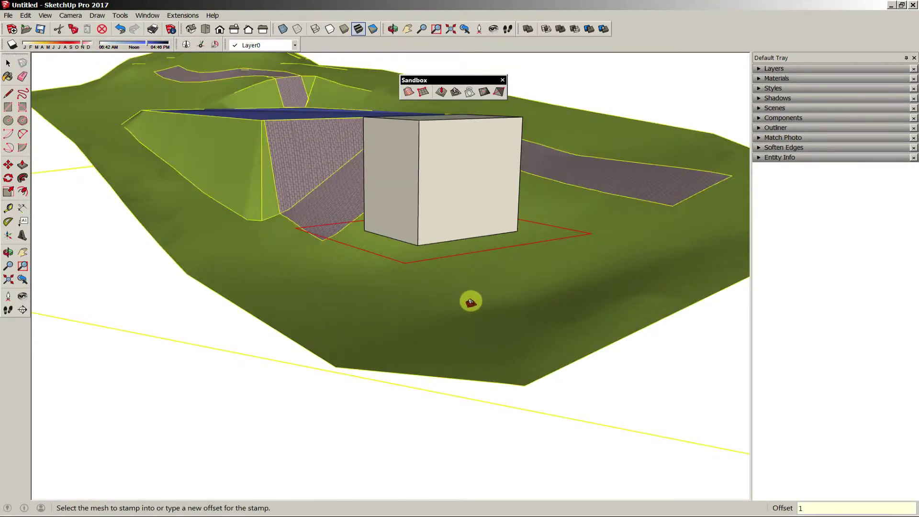
pyautogui.click(470, 301)
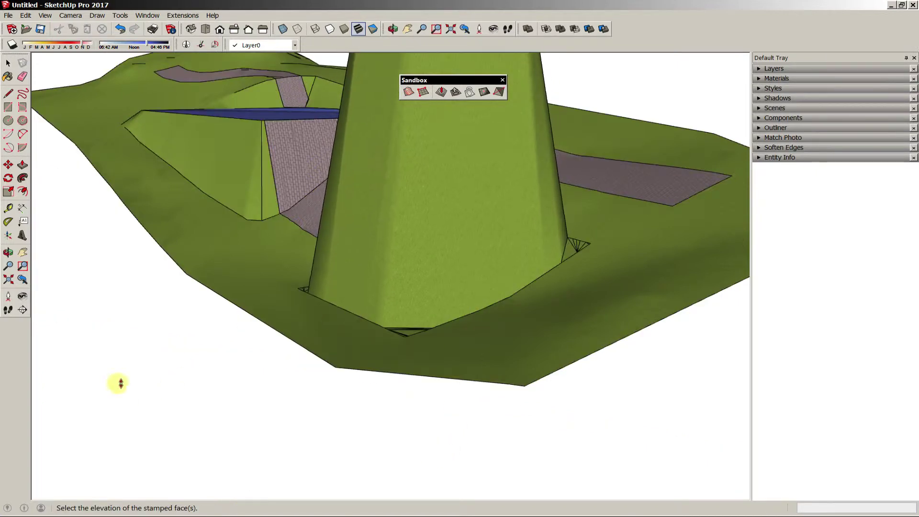
pyautogui.scroll(-6, 416, 230)
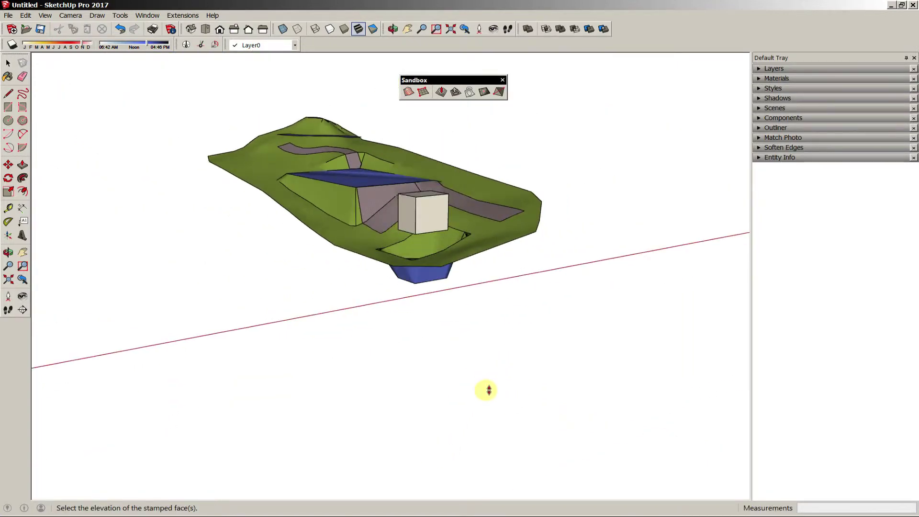
pyautogui.click(487, 360)
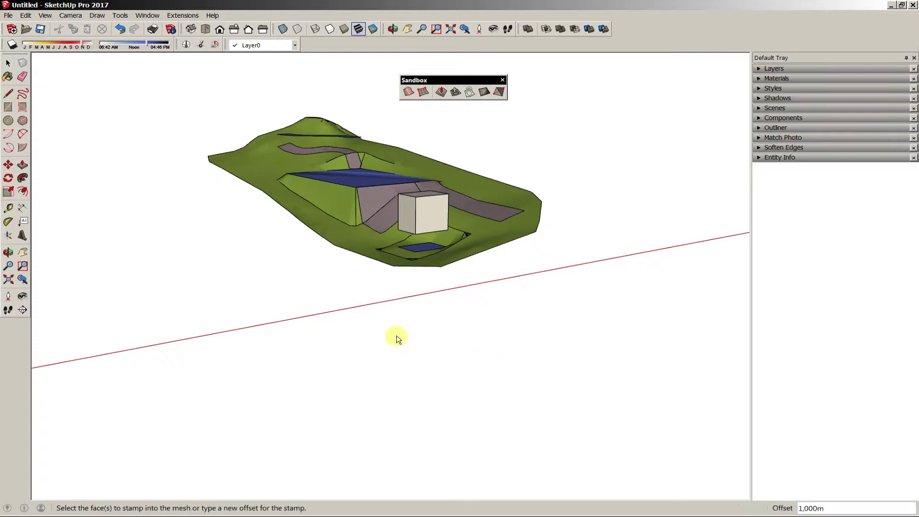
# - Lower the whole box onto the floor of the stamped recess
pyautogui.press('space')
pyautogui.click(406, 262)
pyautogui.scroll(6, 416, 249)
pyautogui.tripleClick(448, 166)
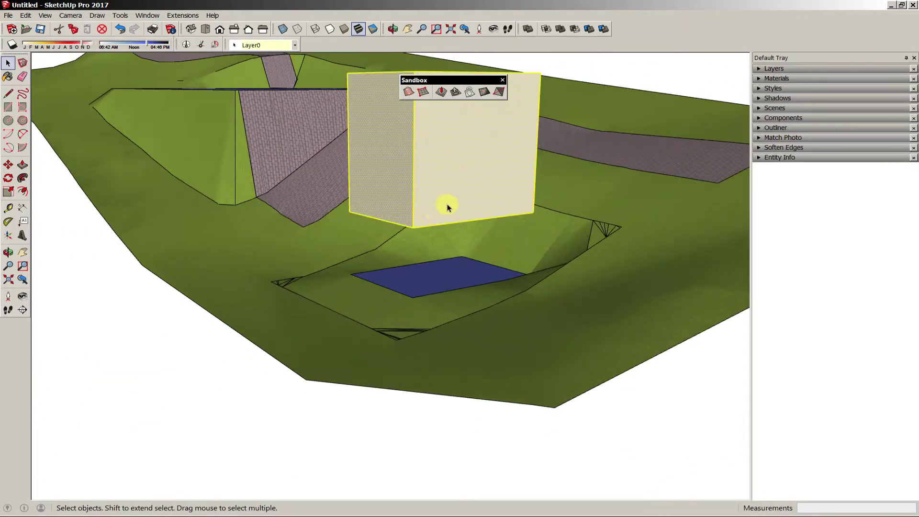
pyautogui.press('m')
pyautogui.click(412, 226)
pyautogui.click(410, 290)
pyautogui.press('space')
pyautogui.scroll(-5, 397, 243)
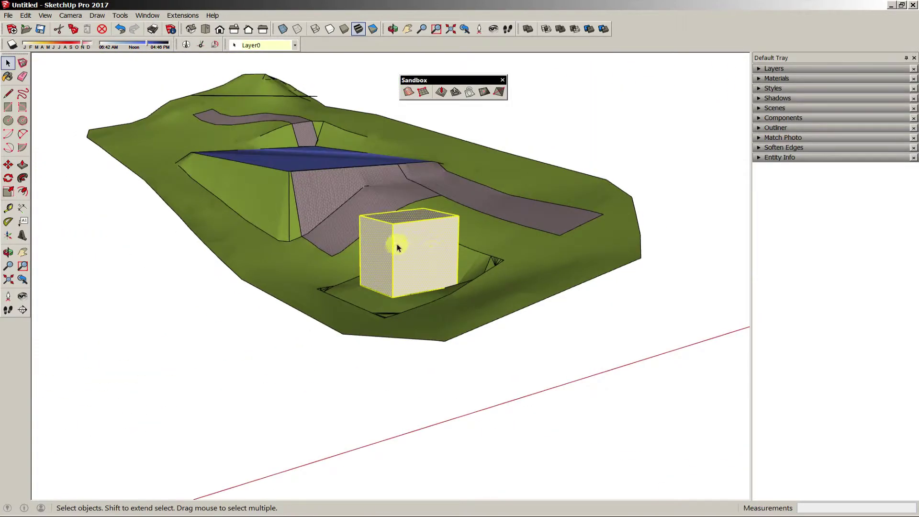
# - Draw three overlapping circles in a row on the ground beside the terrain, the middle one about 1 m in radius
pyautogui.moveTo(397, 243); pyautogui.dragTo(340, 364, button='middle')
pyautogui.click(343, 332)
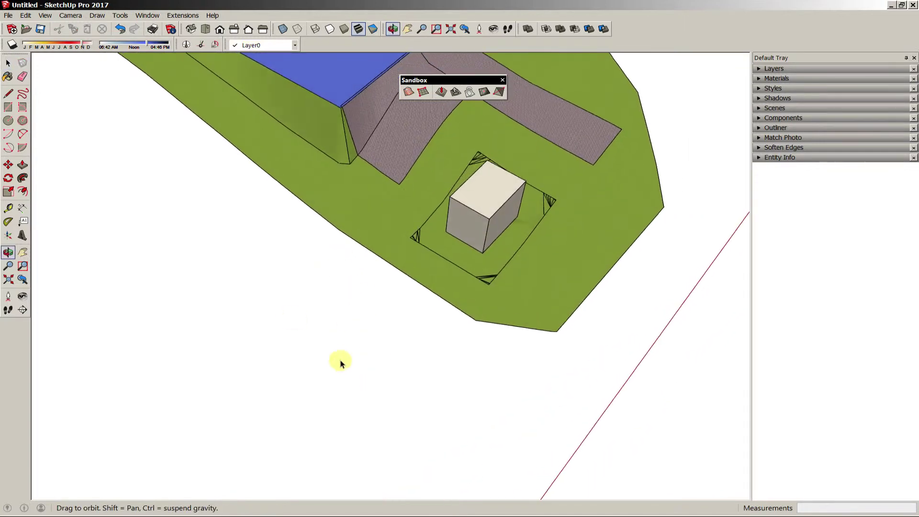
pyautogui.press('c')
pyautogui.click(254, 328)
pyautogui.click(275, 319)
pyautogui.press('space')
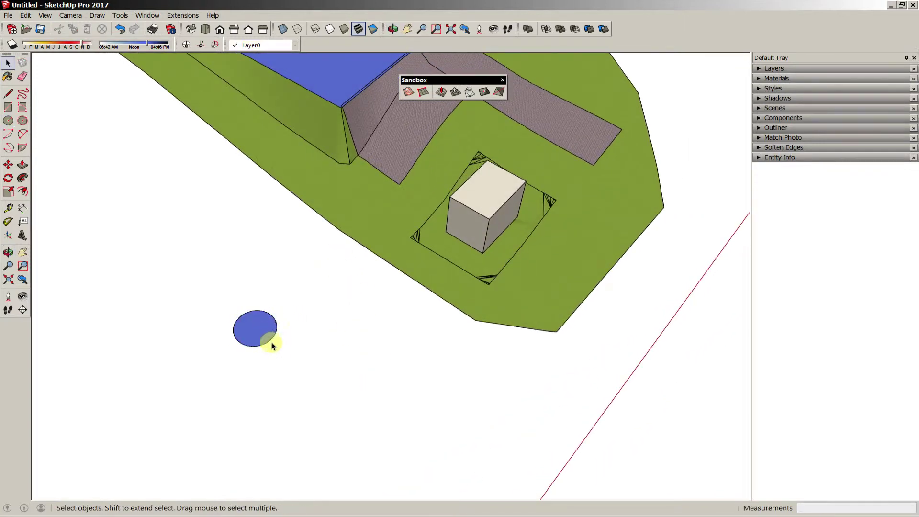
pyautogui.press('c')
pyautogui.click(276, 333)
pyautogui.click(294, 332)
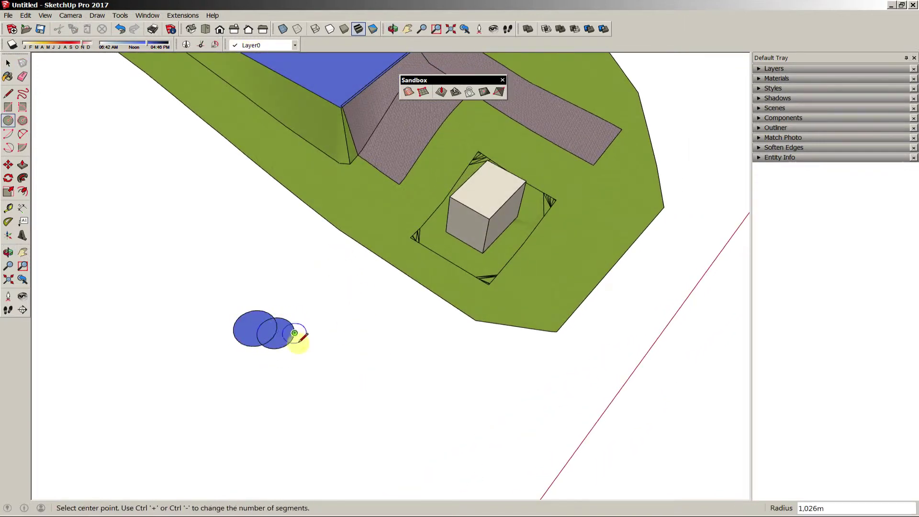
pyautogui.click(295, 332)
pyautogui.click(318, 332)
# - Erase the overlapping inner arcs so the three circles merge into one rounded face
pyautogui.scroll(3, 281, 311)
pyautogui.press('e')
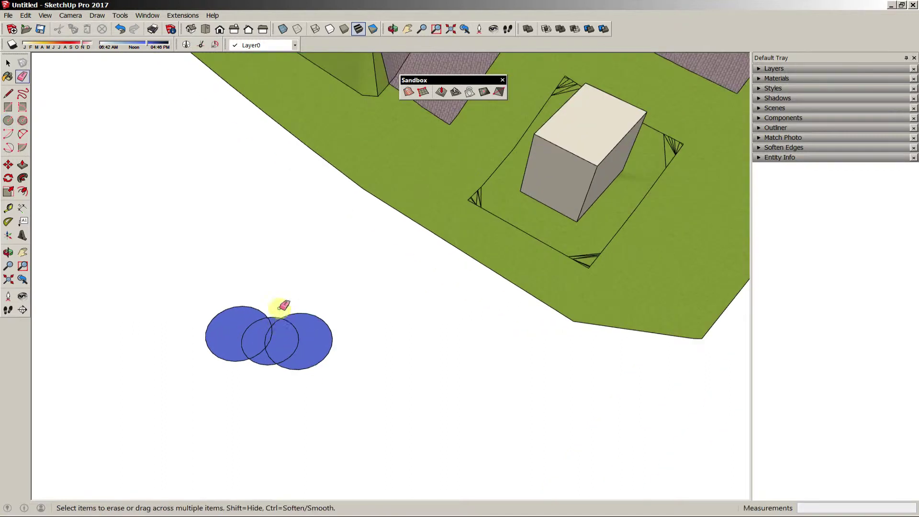
pyautogui.moveTo(266, 326); pyautogui.dragTo(269, 349)
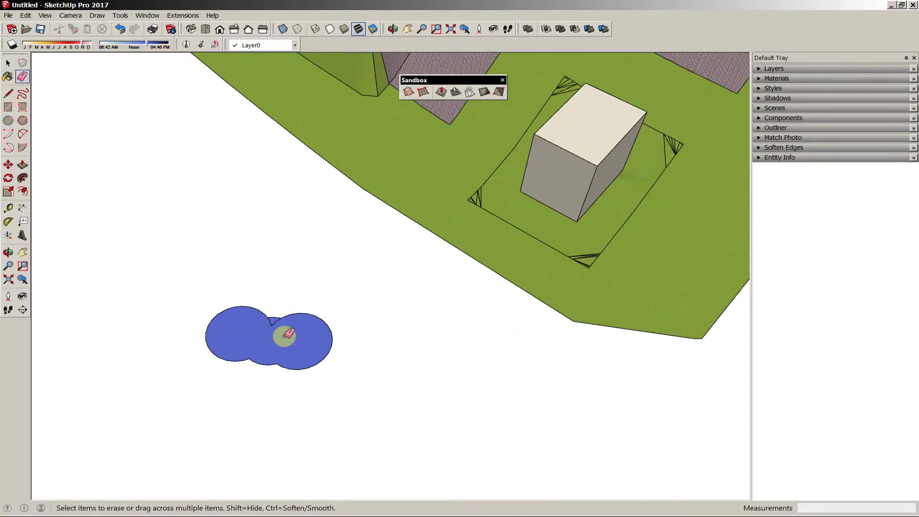
pyautogui.press('space')
# - Move the merged rounded face over the terrain beside the box's recess and raise it about 3.8 m above the surface
pyautogui.click(280, 346)
pyautogui.scroll(-1, 280, 346)
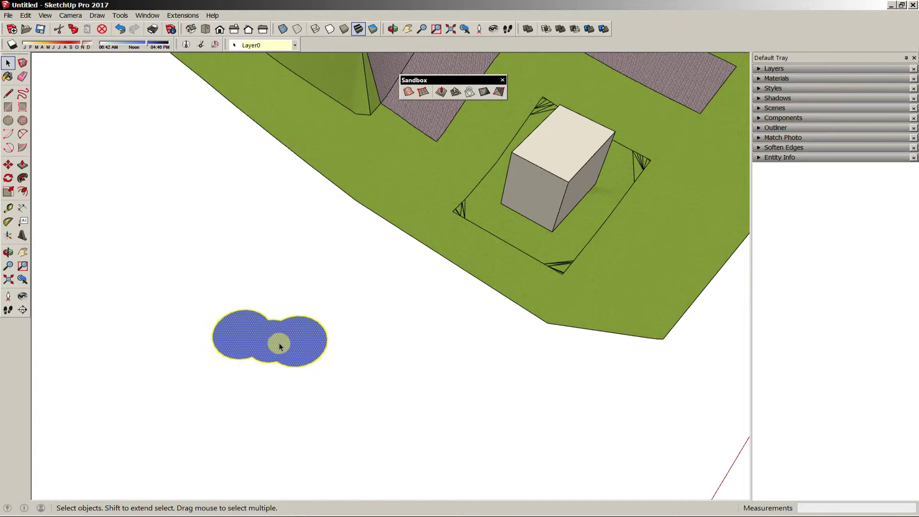
pyautogui.press('m')
pyautogui.scroll(-1, 370, 246)
pyautogui.click(279, 343)
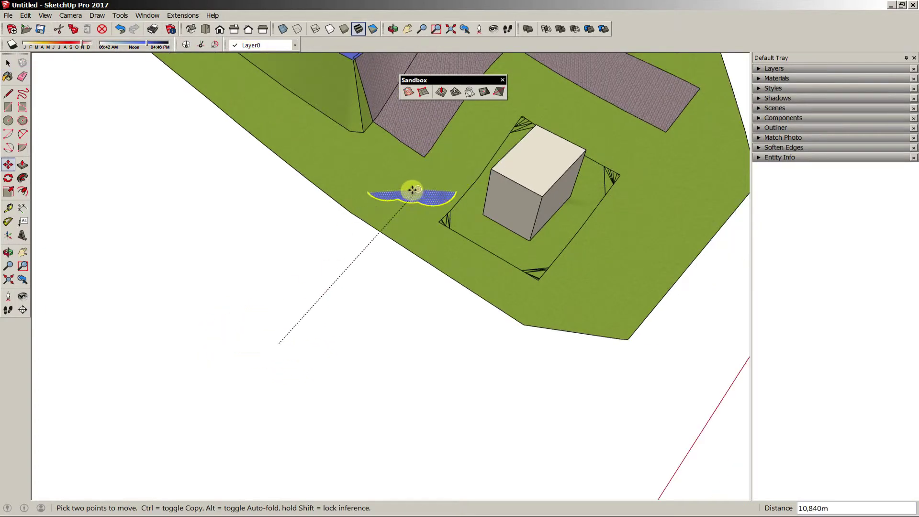
pyautogui.moveTo(410, 189); pyautogui.dragTo(434, 298, button='middle')
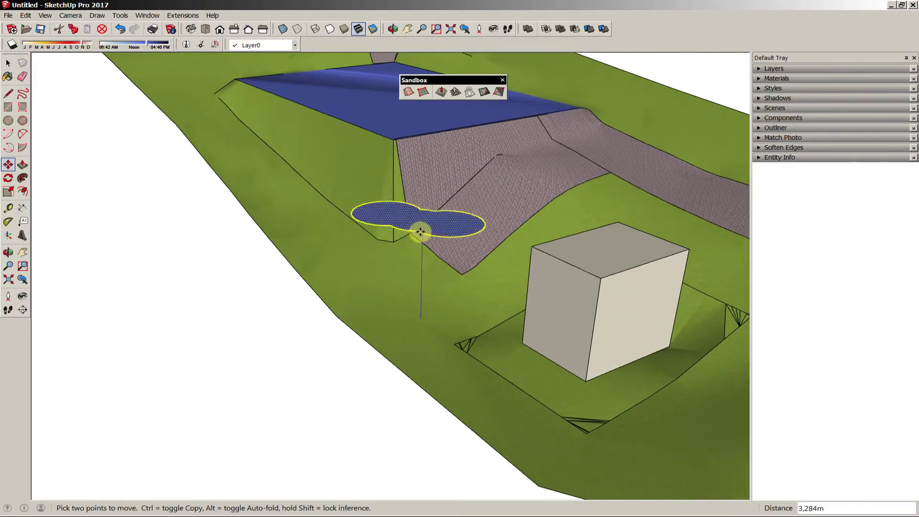
pyautogui.click(420, 213)
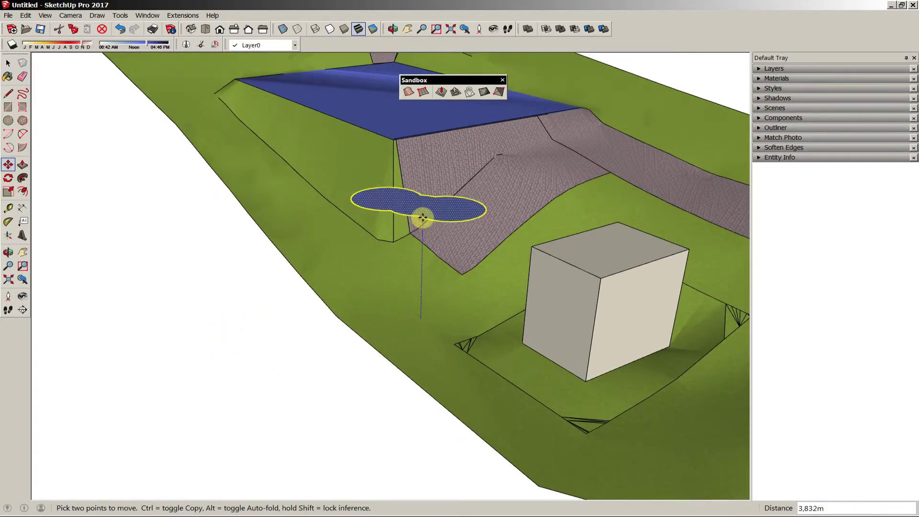
# - Drape the floating rounded outline onto the terrain below it
pyautogui.click(470, 92)
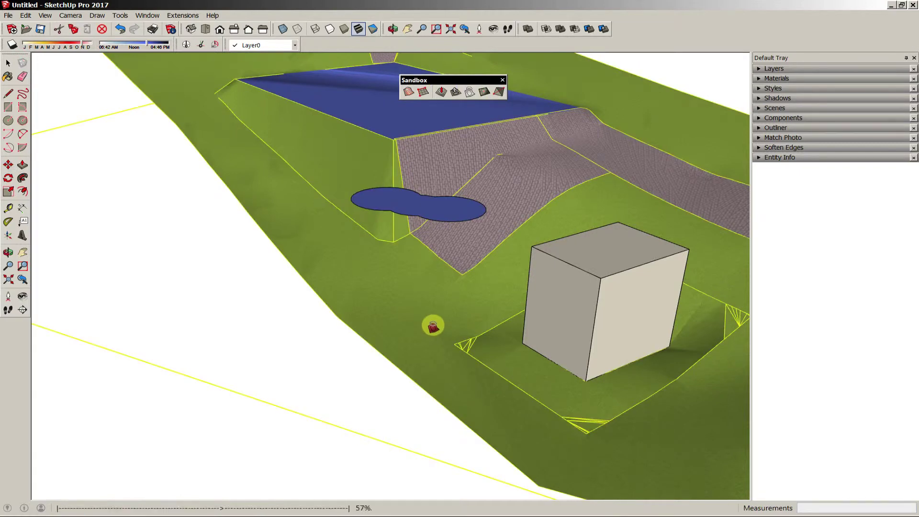
pyautogui.click(433, 326)
pyautogui.scroll(-2, 431, 323)
pyautogui.press('space')
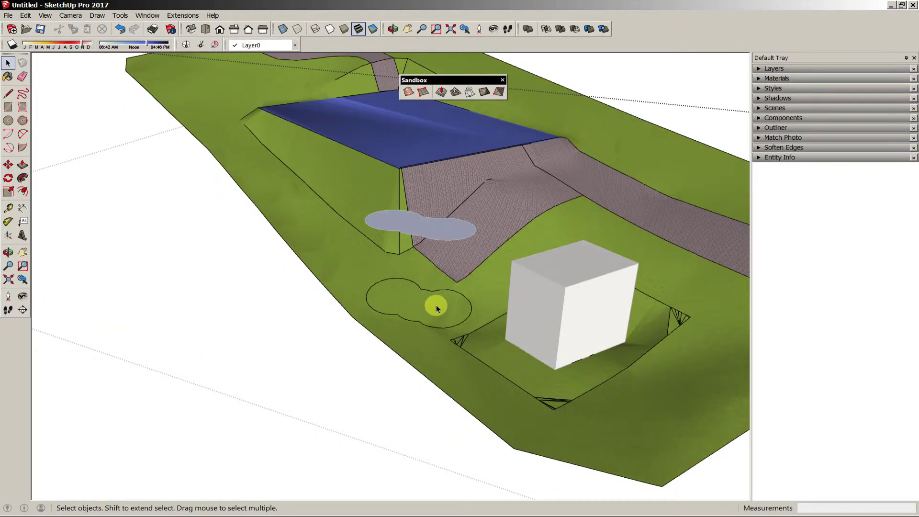
# - Inside the terrain group, paint the draped rounded area with Pavers Driveway Brick
pyautogui.click(435, 305)
pyautogui.press('p')
pyautogui.press('space')
pyautogui.click(785, 78)
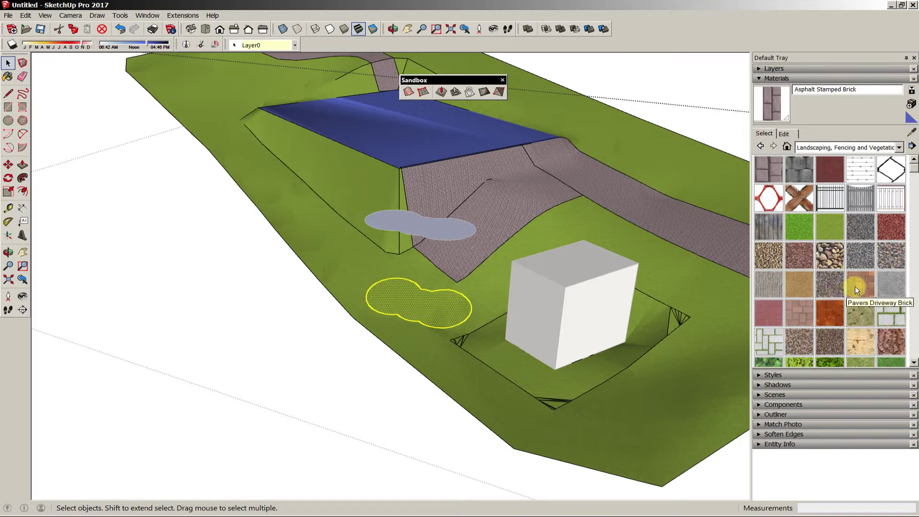
pyautogui.click(432, 302)
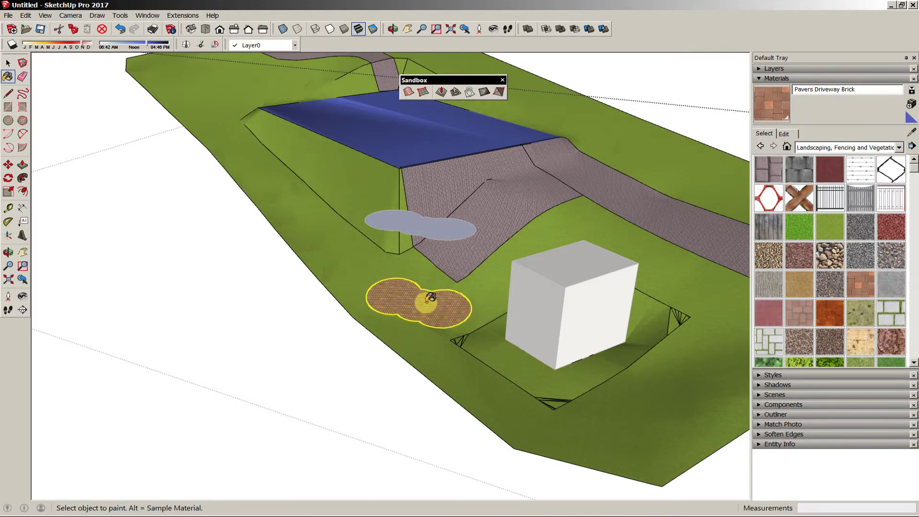
pyautogui.click(309, 336)
# - Leave the terrain group and delete the rounded face floating above the painted area
pyautogui.scroll(8, 467, 320)
pyautogui.scroll(-11, 467, 319)
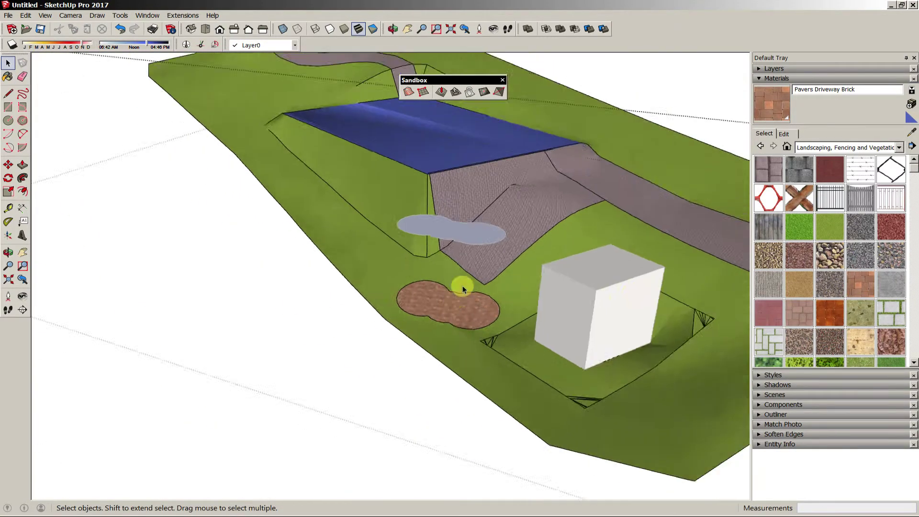
pyautogui.moveTo(461, 289); pyautogui.dragTo(468, 267, button='middle')
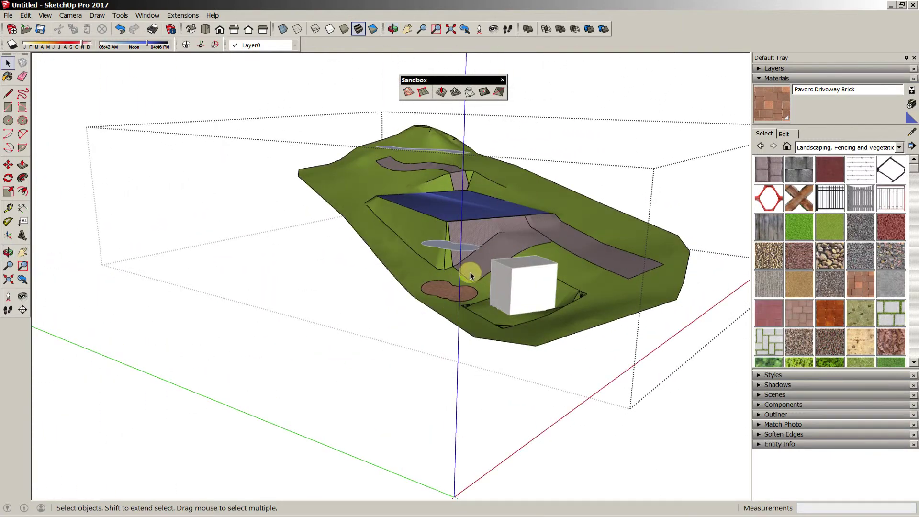
pyautogui.scroll(5, 458, 258)
pyautogui.click(465, 234)
# - Select all the separate contour lines and generate a terrain surface from them with From Contours
pyautogui.scroll(-10, 466, 228)
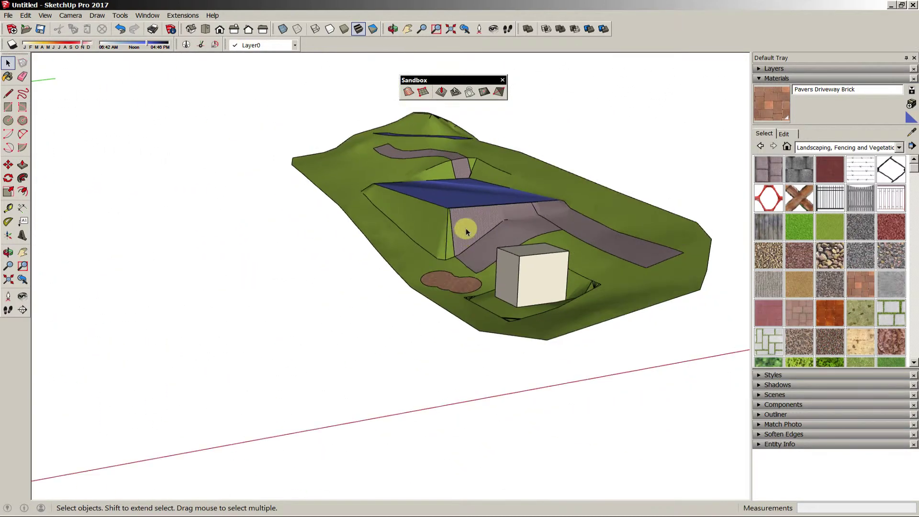
pyautogui.scroll(8, 497, 201)
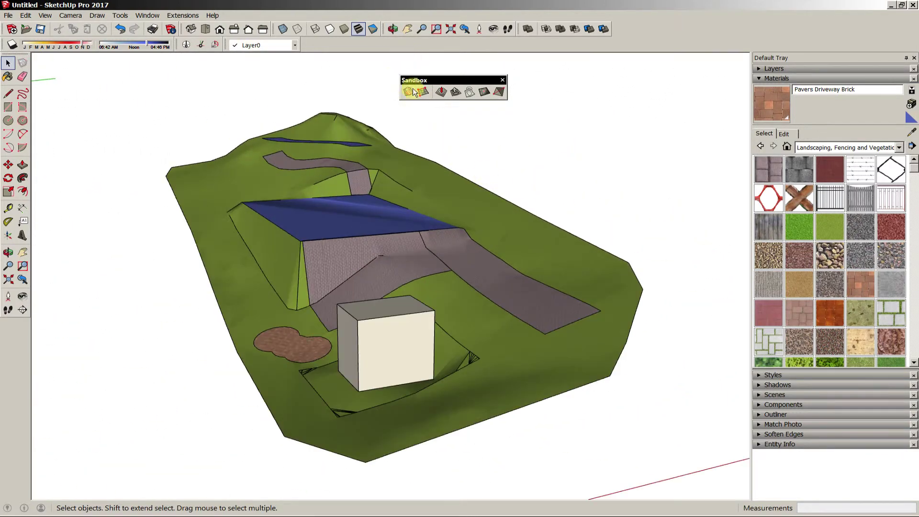
pyautogui.scroll(-2, 337, 235)
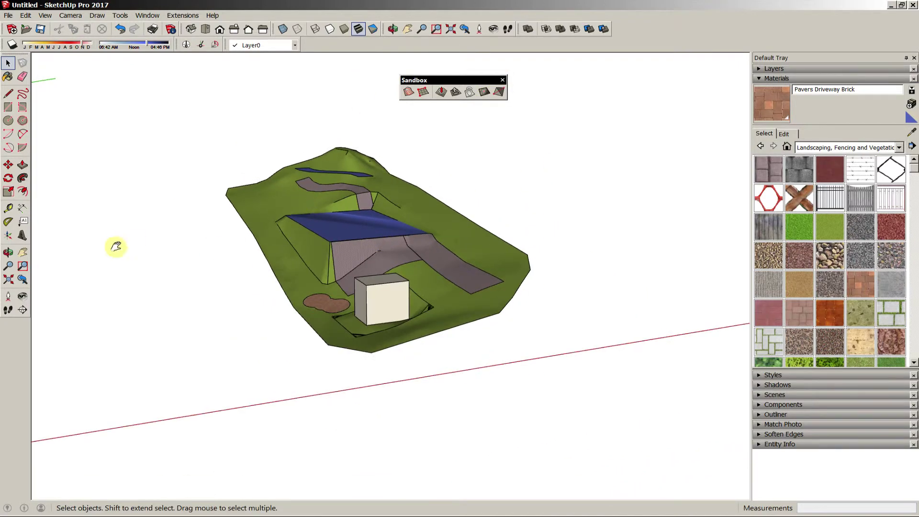
pyautogui.scroll(3, 377, 260)
pyautogui.scroll(-5, 377, 260)
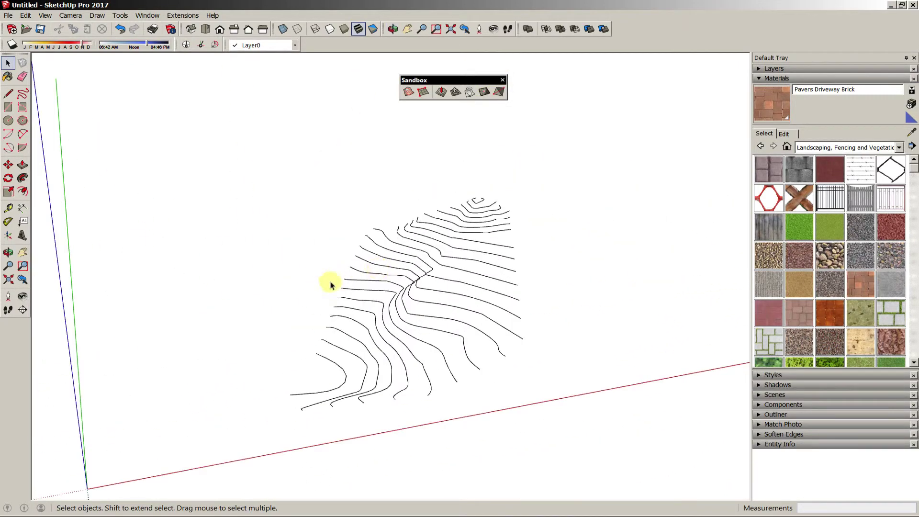
pyautogui.moveTo(328, 283); pyautogui.dragTo(431, 242, button='middle')
pyautogui.hotkey('ctrl', 'a')
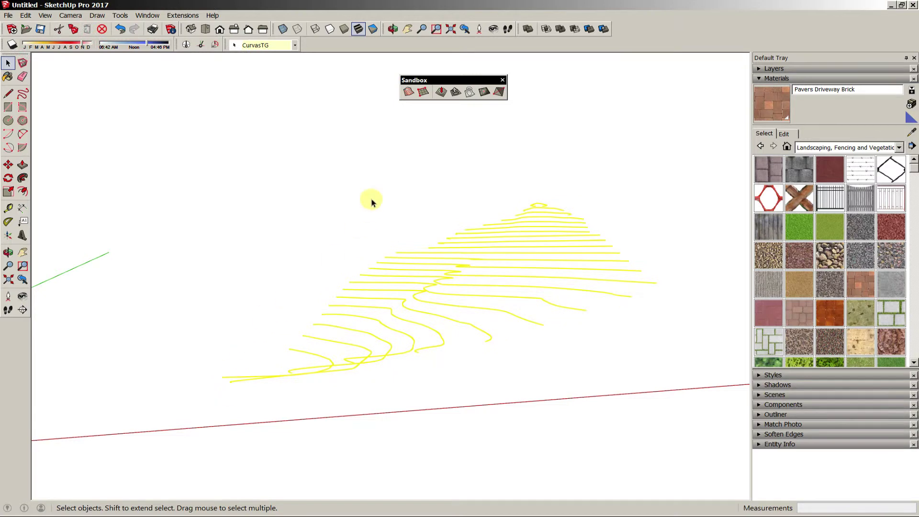
pyautogui.click(407, 92)
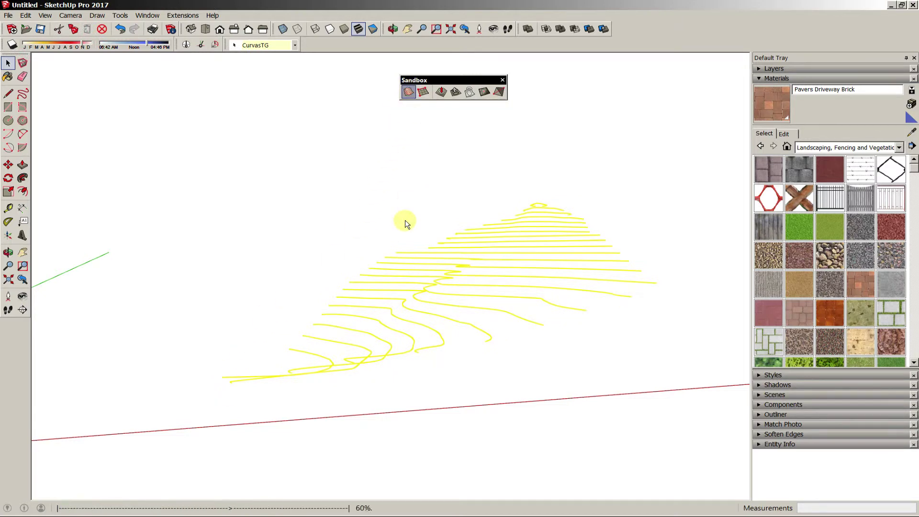
pyautogui.moveTo(340, 308); pyautogui.dragTo(431, 293, button='middle')
pyautogui.scroll(-3, 417, 317)
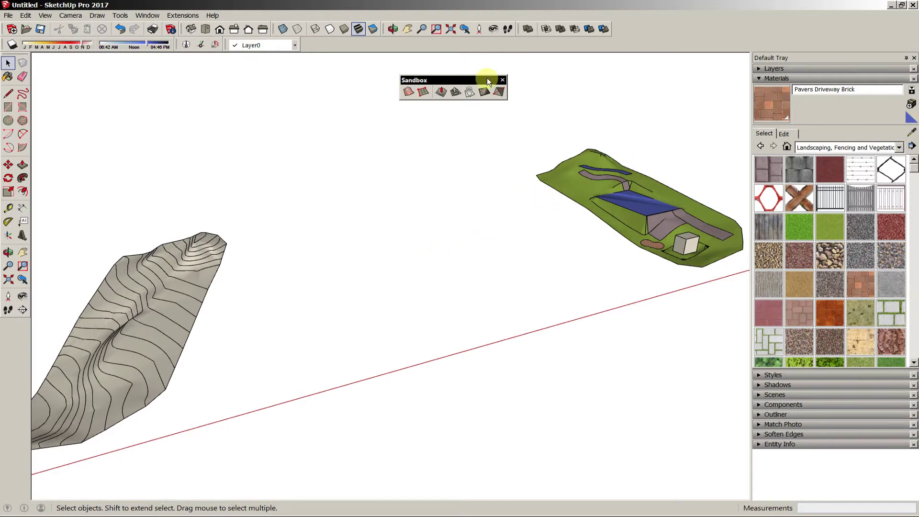
# - Dock the floating Sandbox toolbar with the other toolbars and delete both terrain models to empty the scene
pyautogui.moveTo(478, 79); pyautogui.dragTo(376, 42)
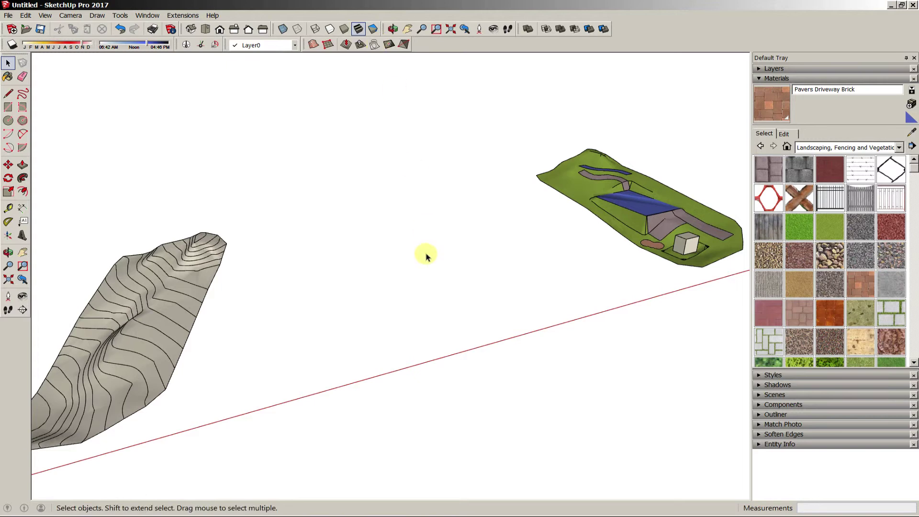
pyautogui.scroll(-5, 454, 264)
pyautogui.click(594, 205)
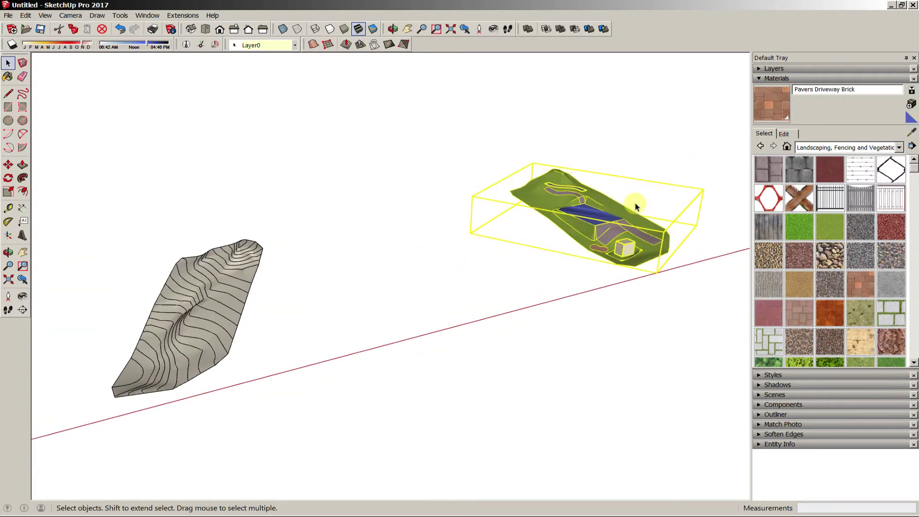
pyautogui.press('Delete')
pyautogui.moveTo(64, 428); pyautogui.dragTo(66, 432)
pyautogui.press('Delete')
pyautogui.keyDown('shift'); pyautogui.moveTo(188, 375); pyautogui.dragTo(407, 359, button='middle'); pyautogui.keyUp('shift')
pyautogui.moveTo(407, 359); pyautogui.dragTo(312, 357, button='middle')
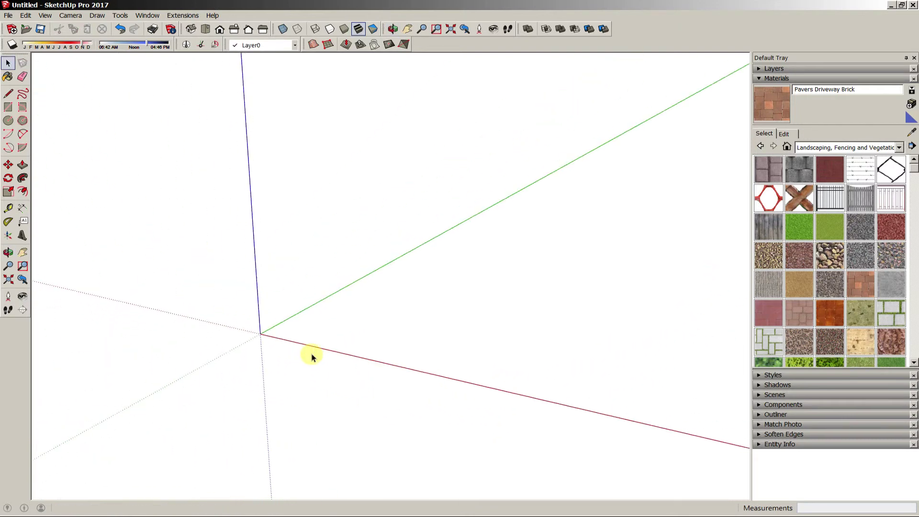
pyautogui.press('v')
pyautogui.keyDown('shift'); pyautogui.moveTo(293, 306); pyautogui.dragTo(302, 329, button='middle'); pyautogui.keyUp('shift')
pyautogui.scroll(5, 288, 346)
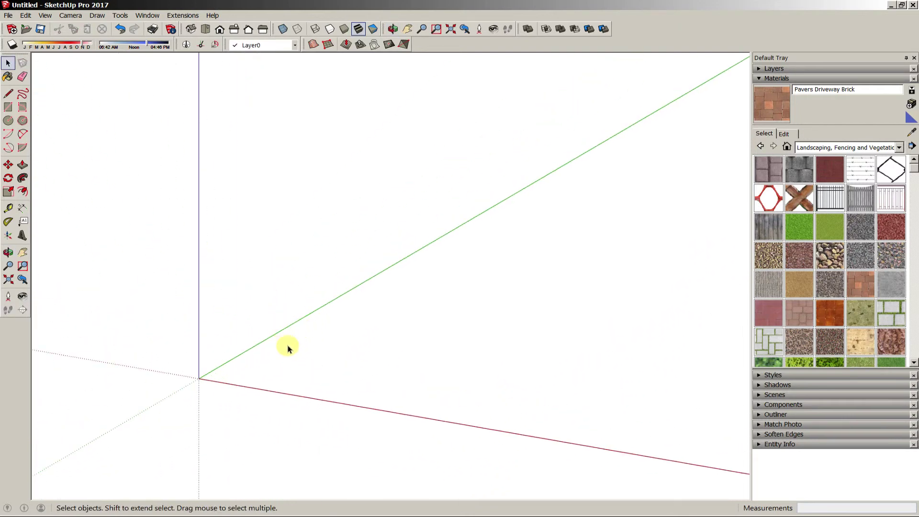